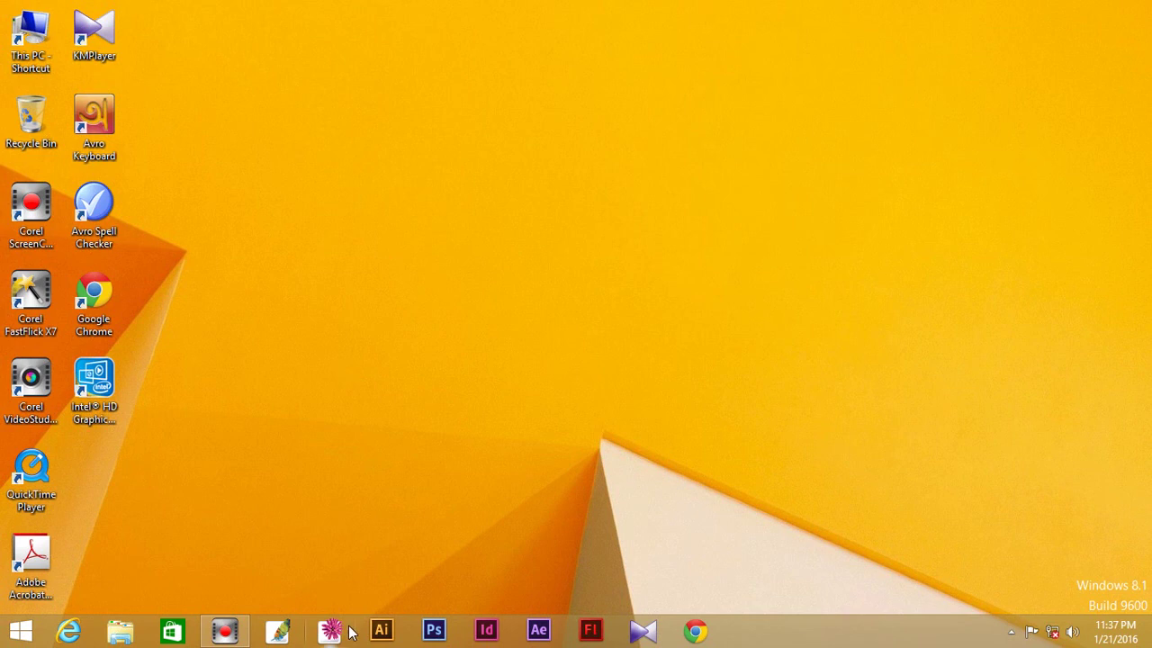
Step: Launch Adobe Illustrator CS and close its welcome screen
click(332, 635)
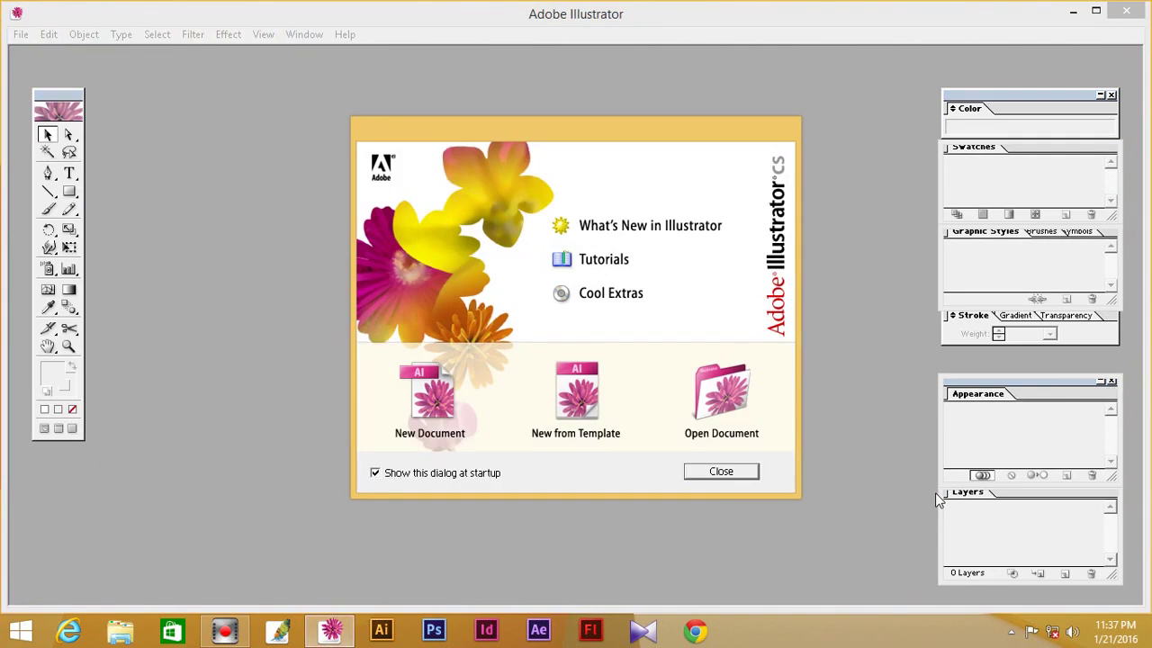
click(720, 473)
click(21, 34)
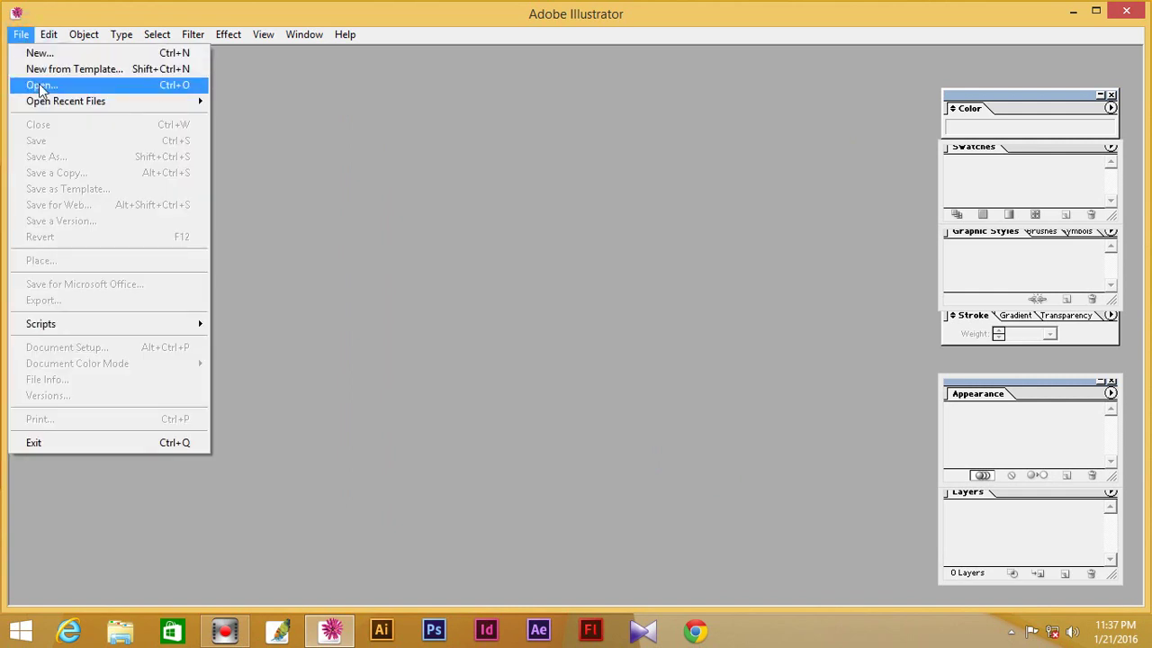
Step: Open the MWJCS6010 - SS AOP POCKET TEE PDF
click(40, 86)
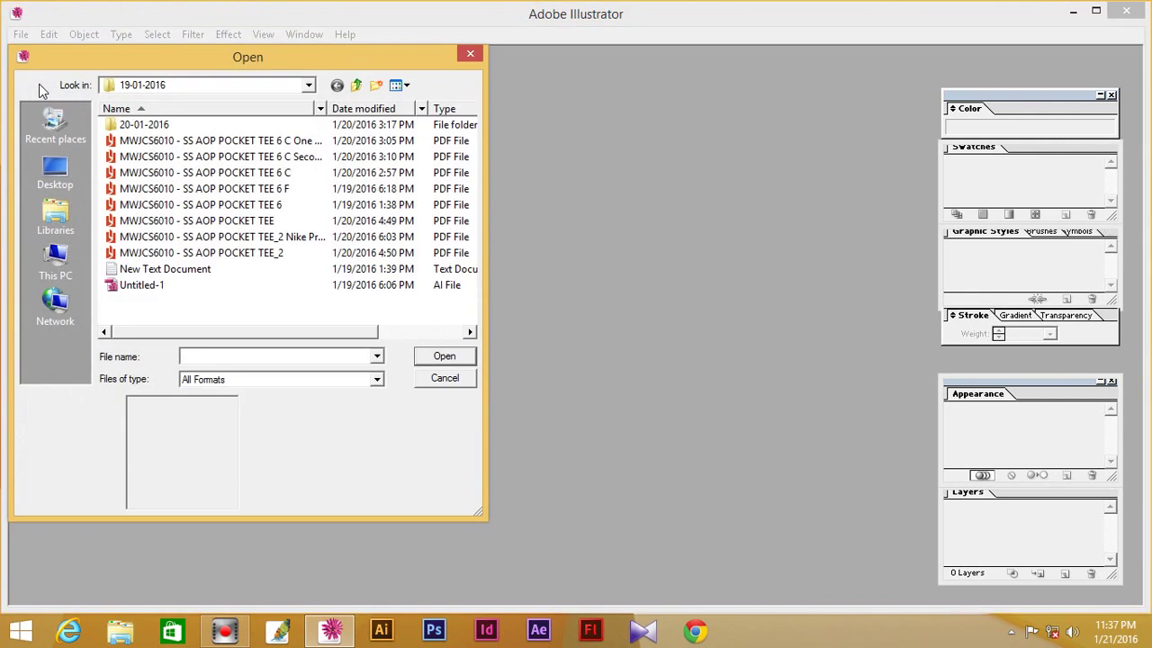
click(210, 222)
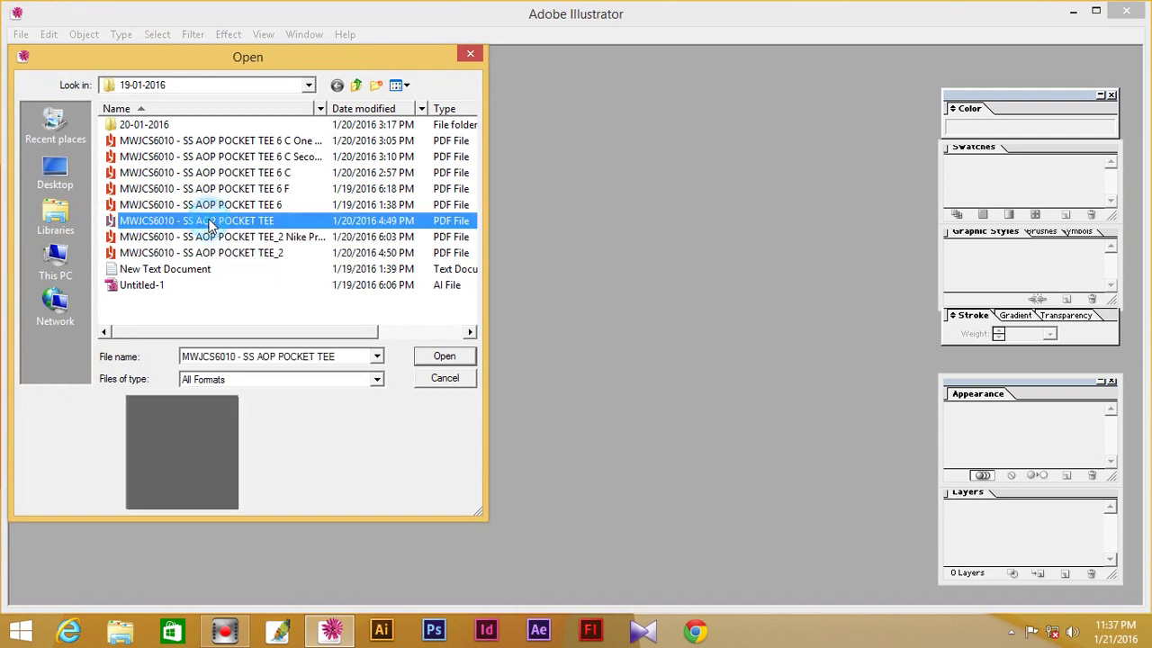
click(441, 357)
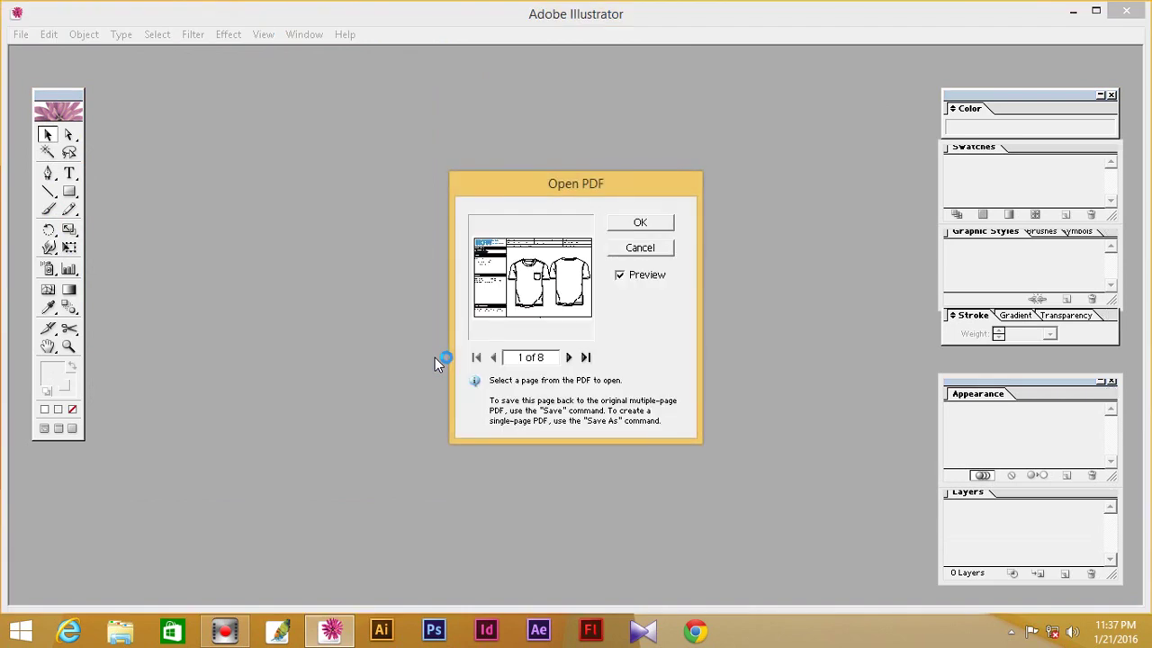
Step: Page through the PDF preview and import page 5 of 8, the Joe&Co label layout
click(567, 358)
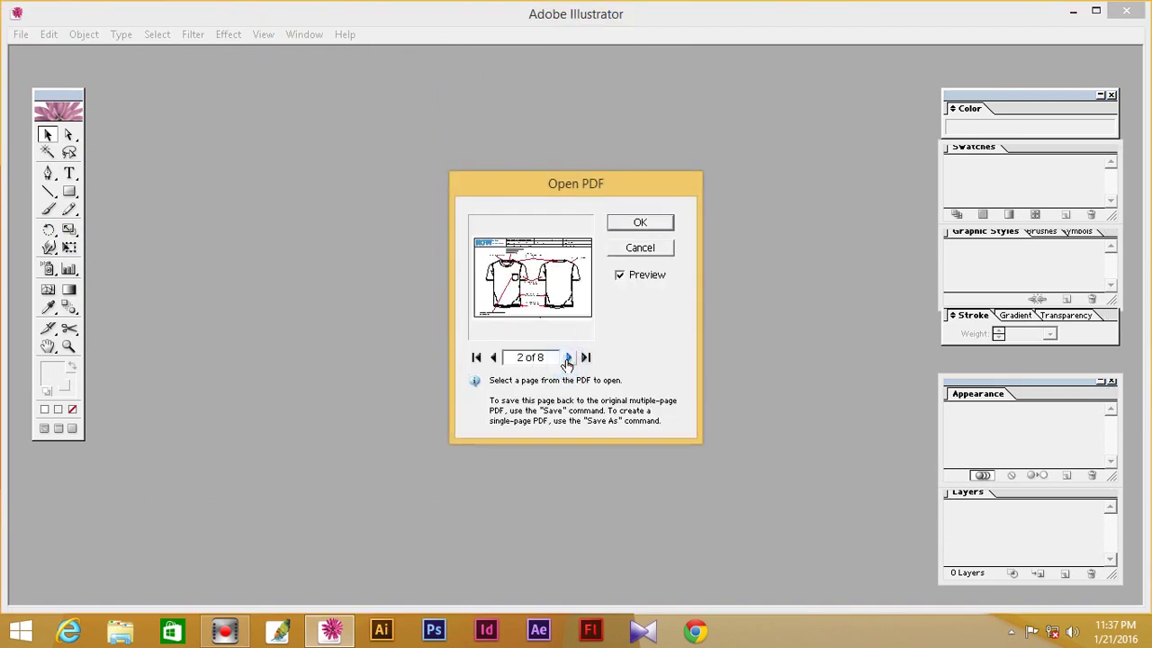
click(567, 359)
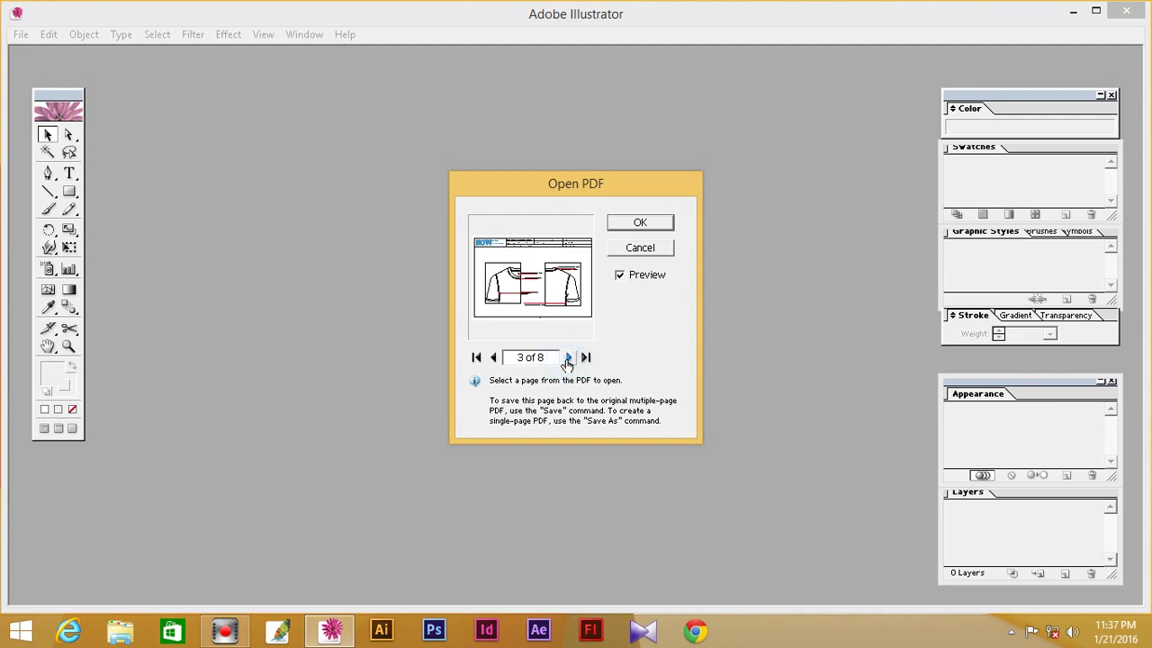
click(567, 358)
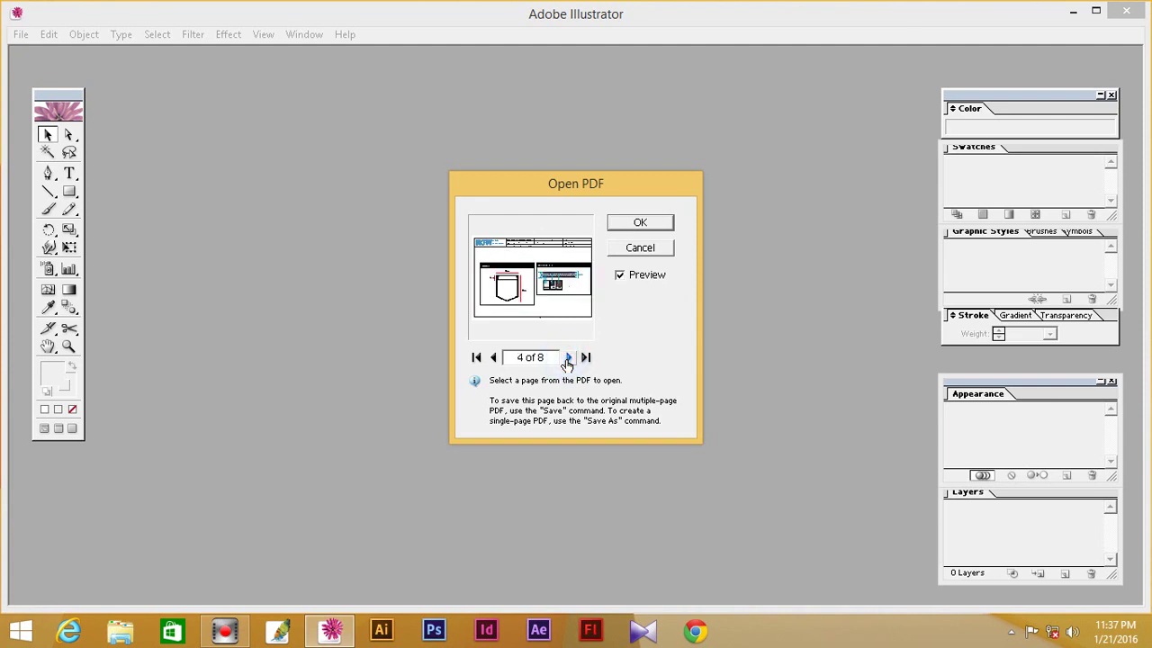
click(567, 358)
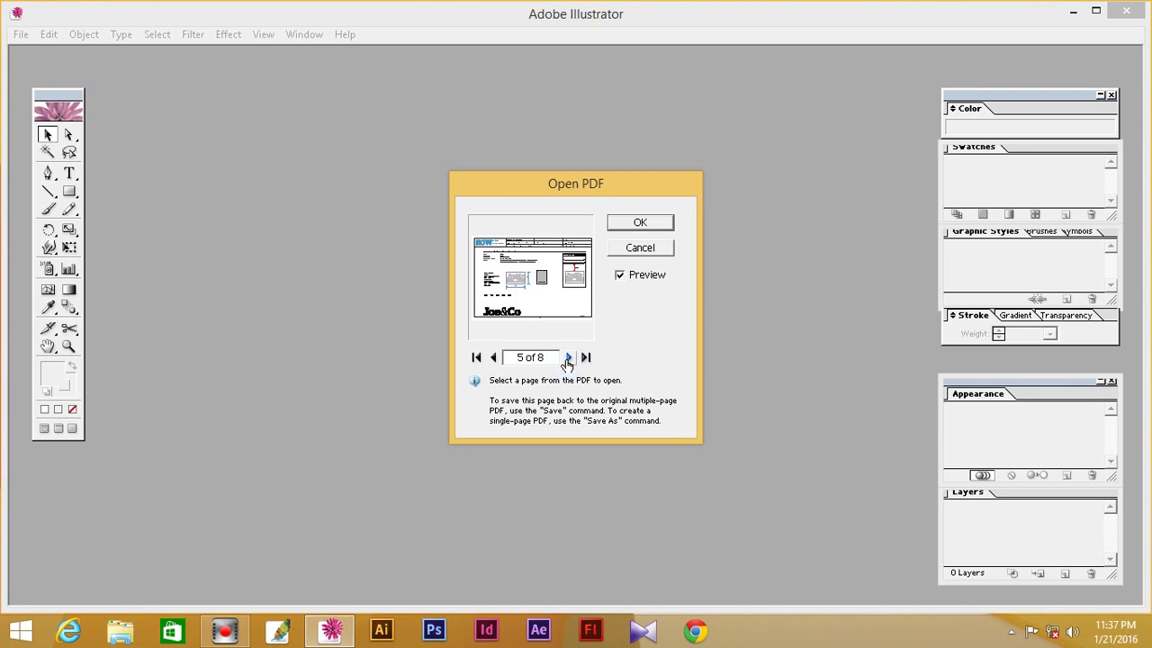
click(567, 358)
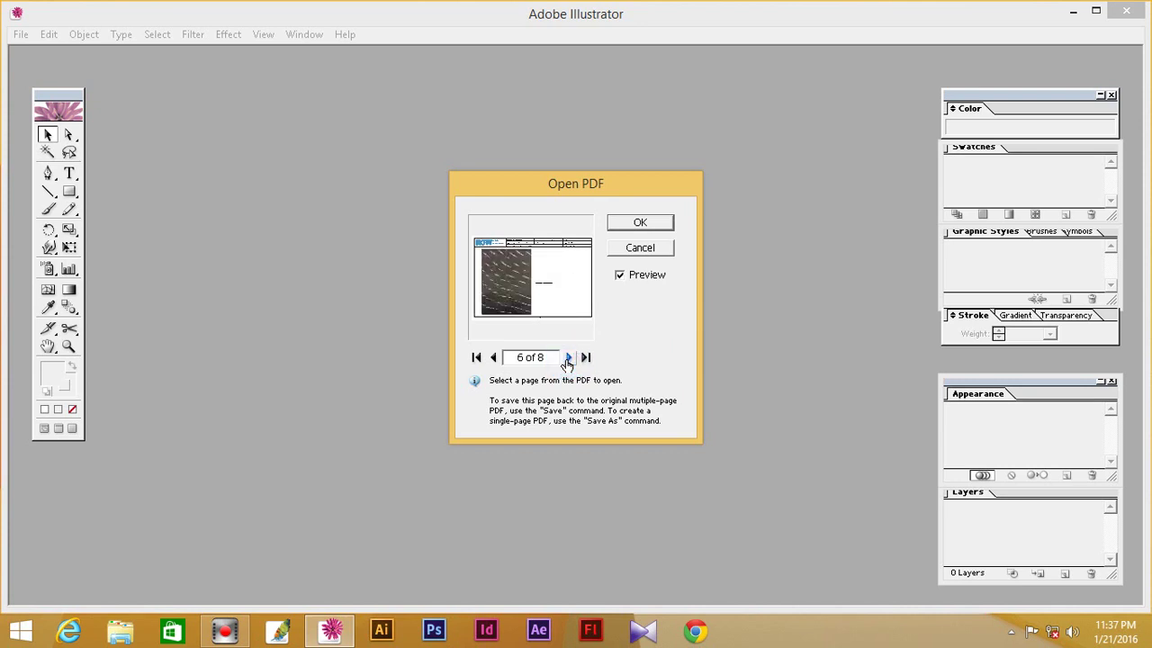
click(493, 358)
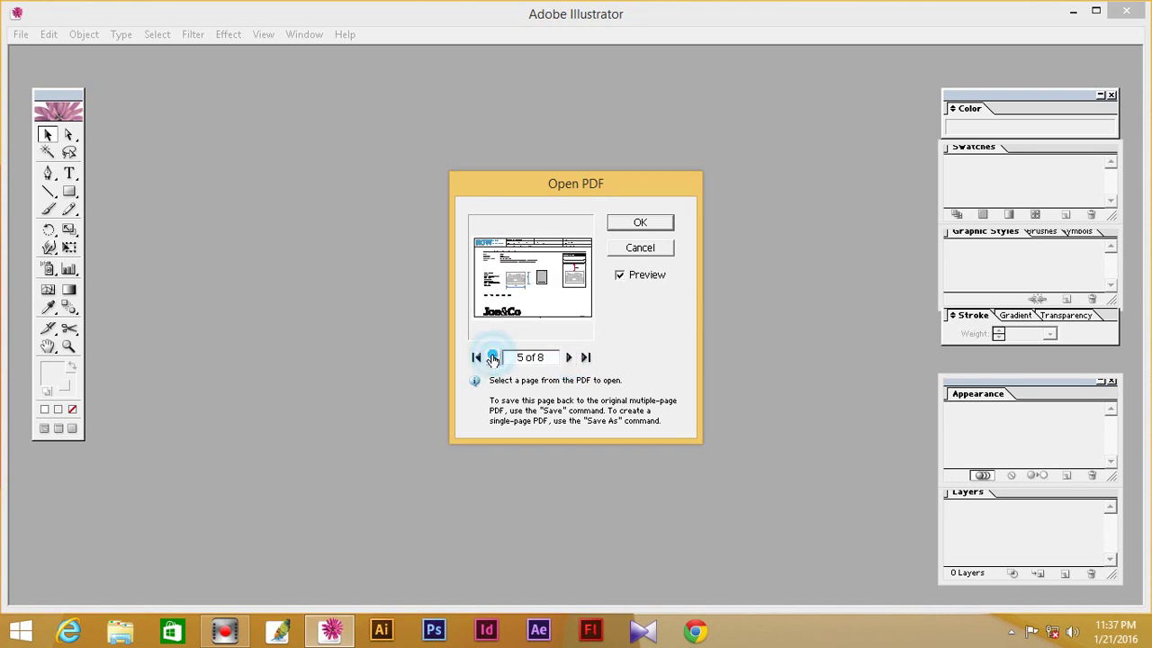
click(568, 358)
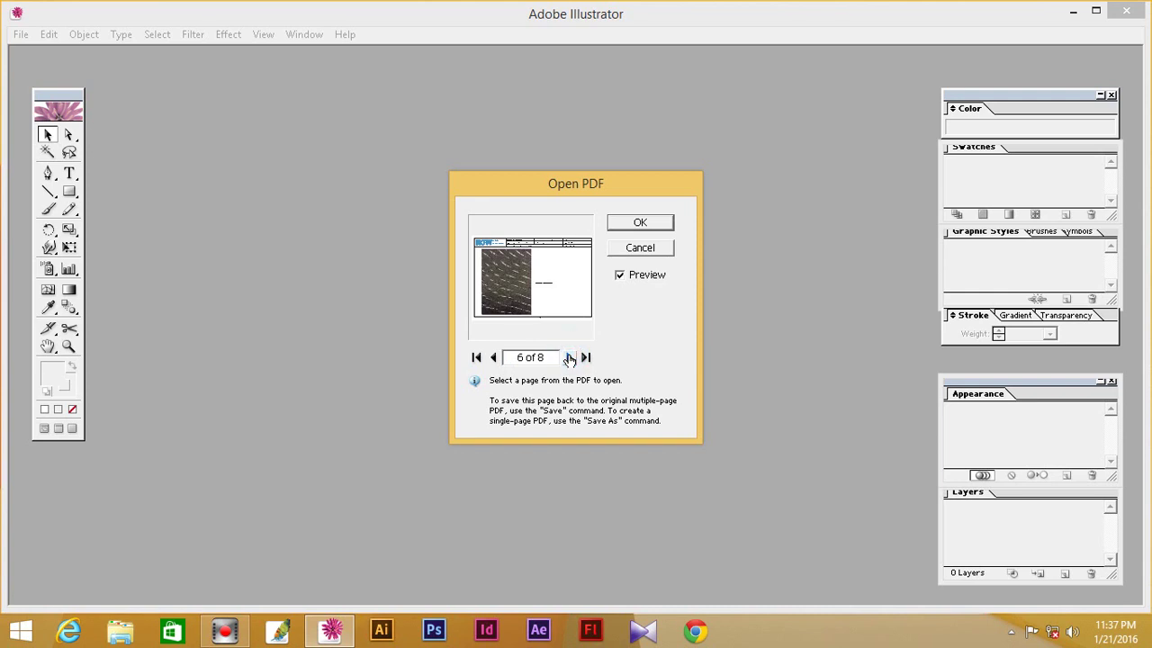
click(568, 359)
click(569, 358)
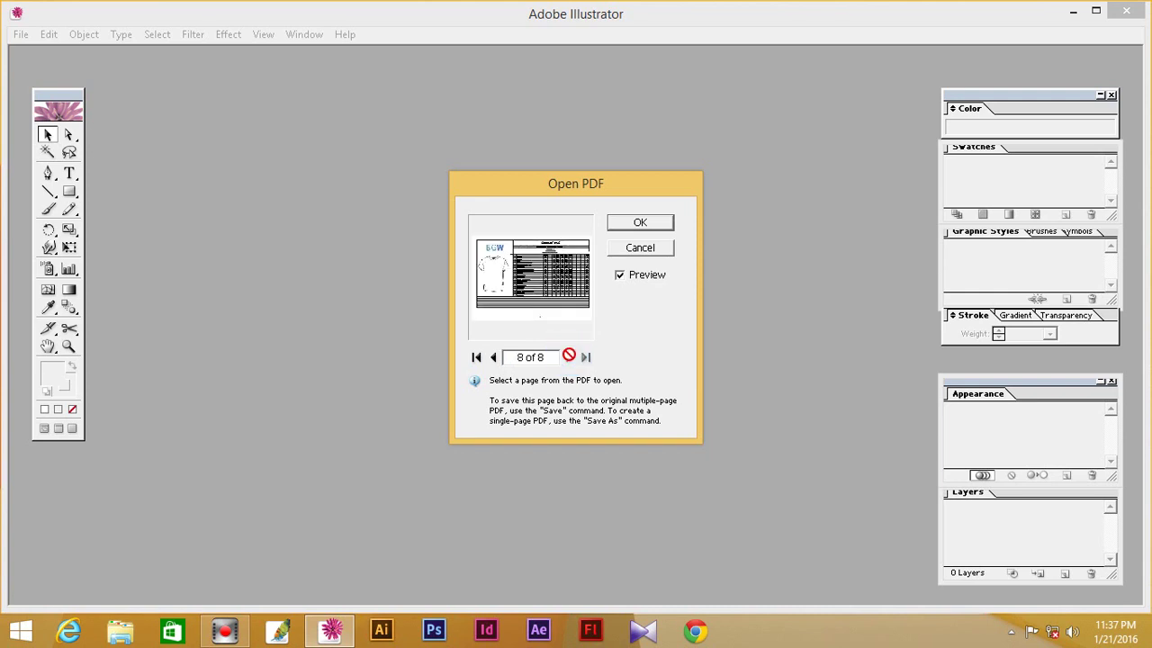
click(492, 357)
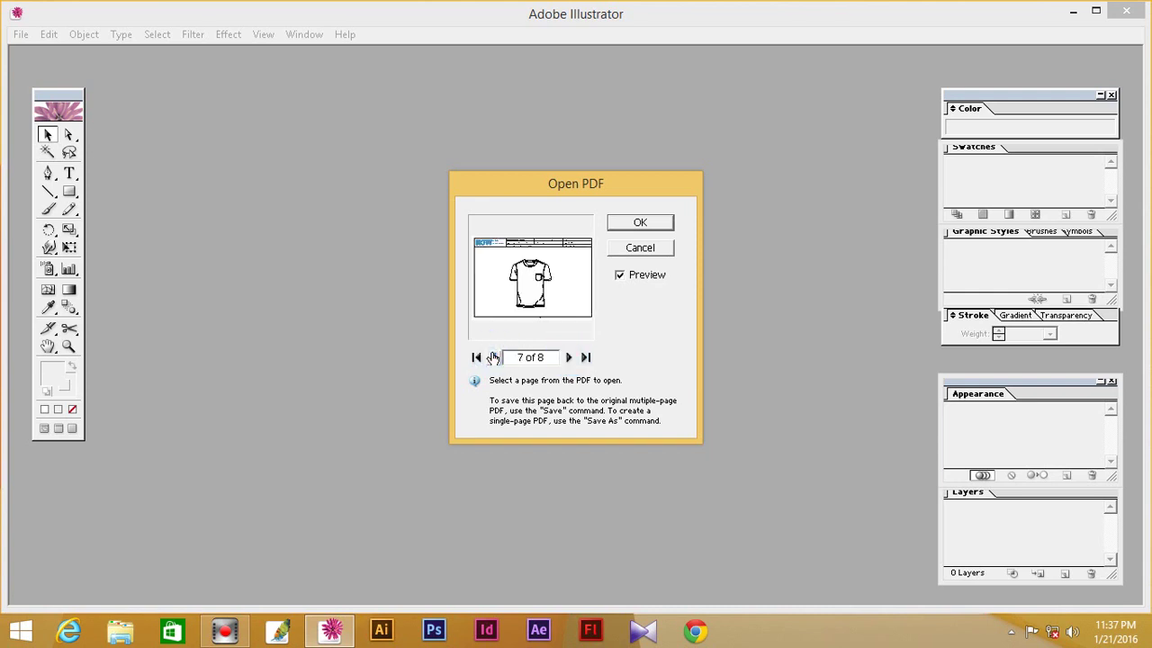
click(492, 358)
click(492, 357)
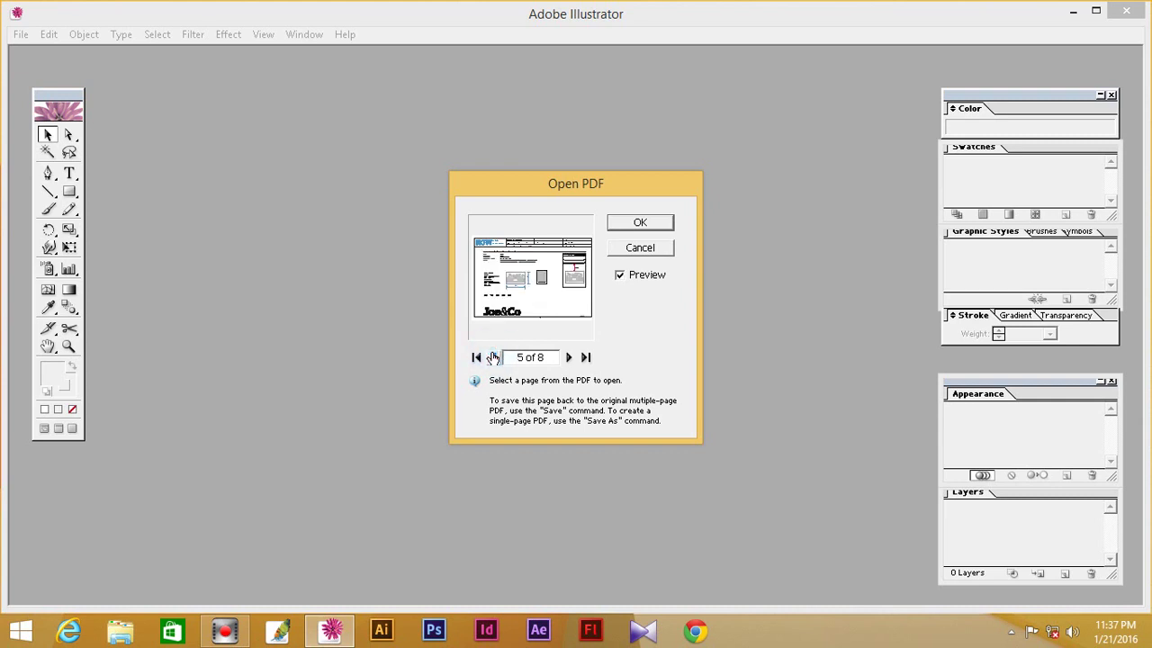
click(654, 222)
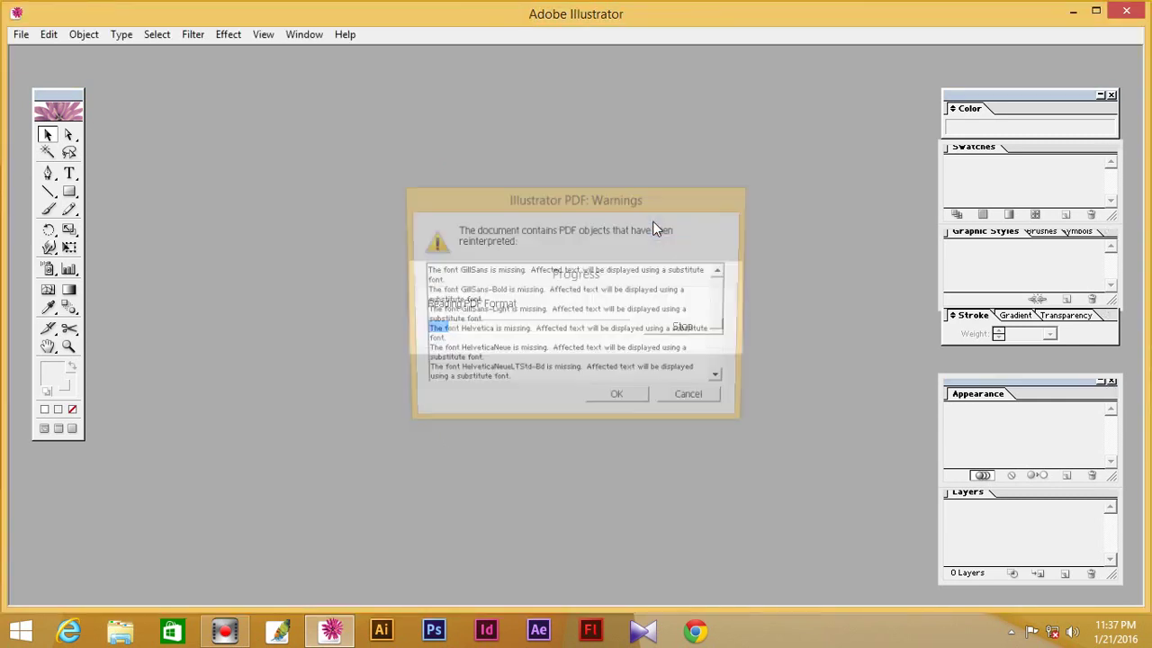
Step: Accept the missing-font warnings and keep CMYK as the colour mode
click(628, 403)
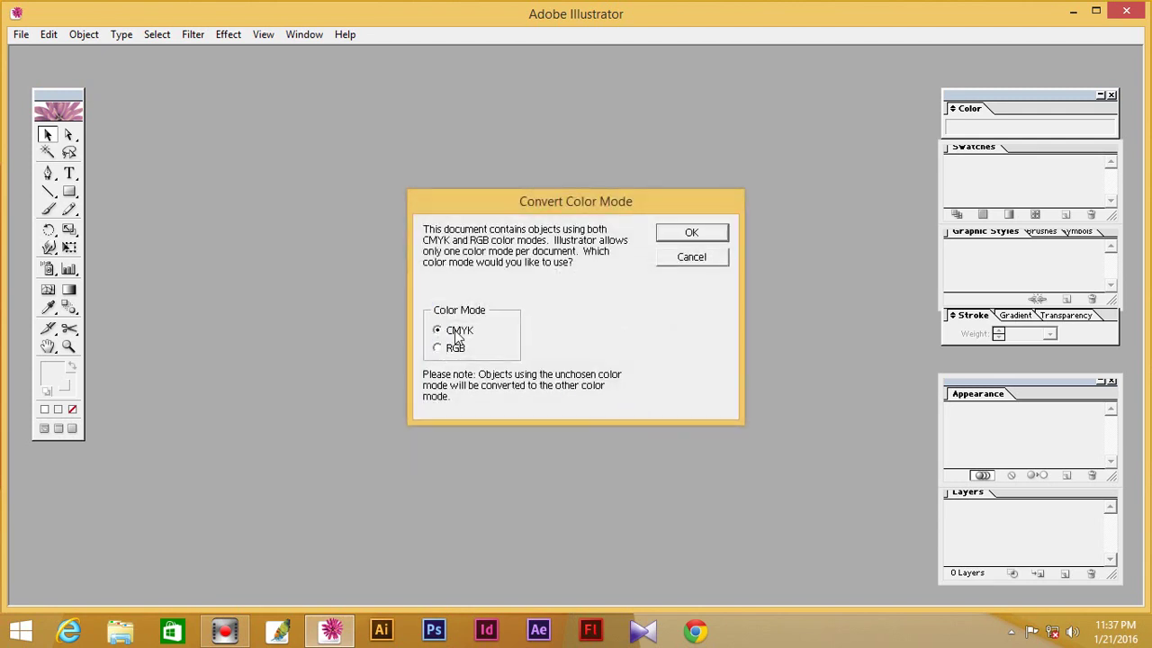
click(689, 233)
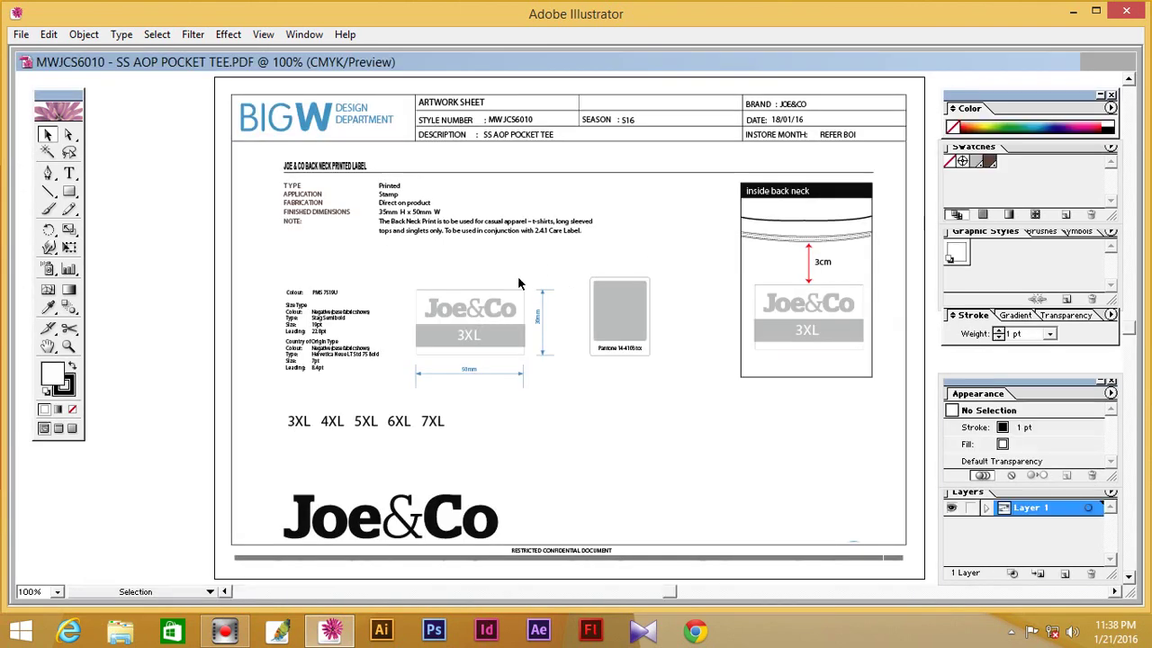
Step: Group-select the Joe&Co label artwork plus the 3XL, 4XL, 5XL, 6XL and 7XL texts
drag(68, 134, 112, 142)
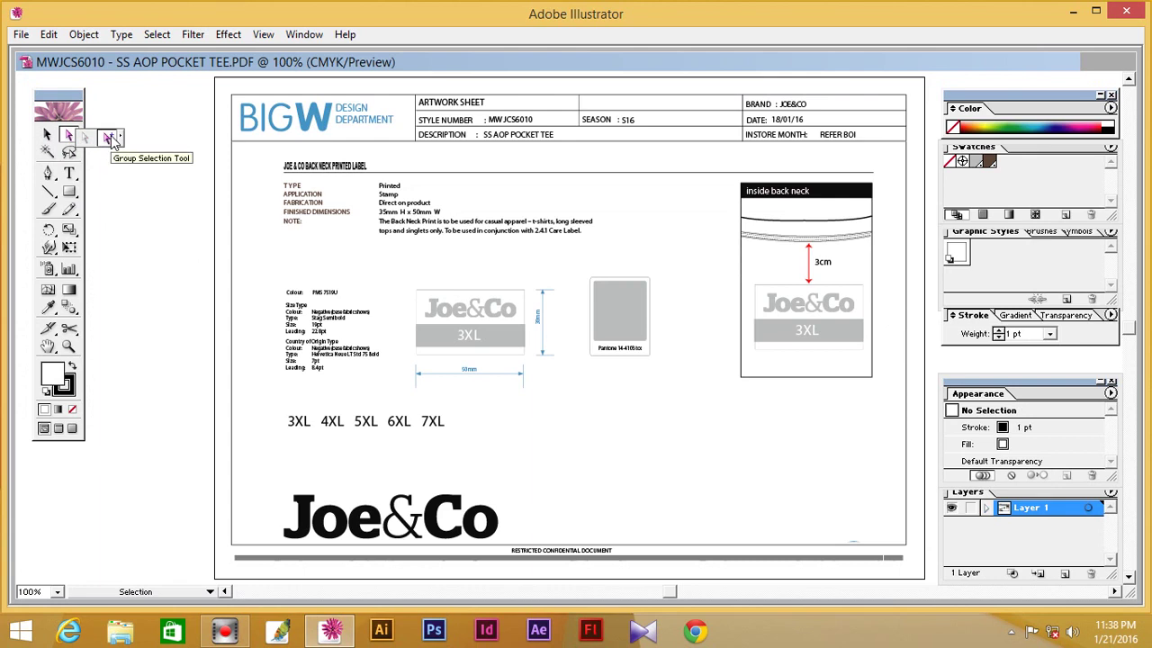
click(110, 141)
drag(398, 279, 558, 396)
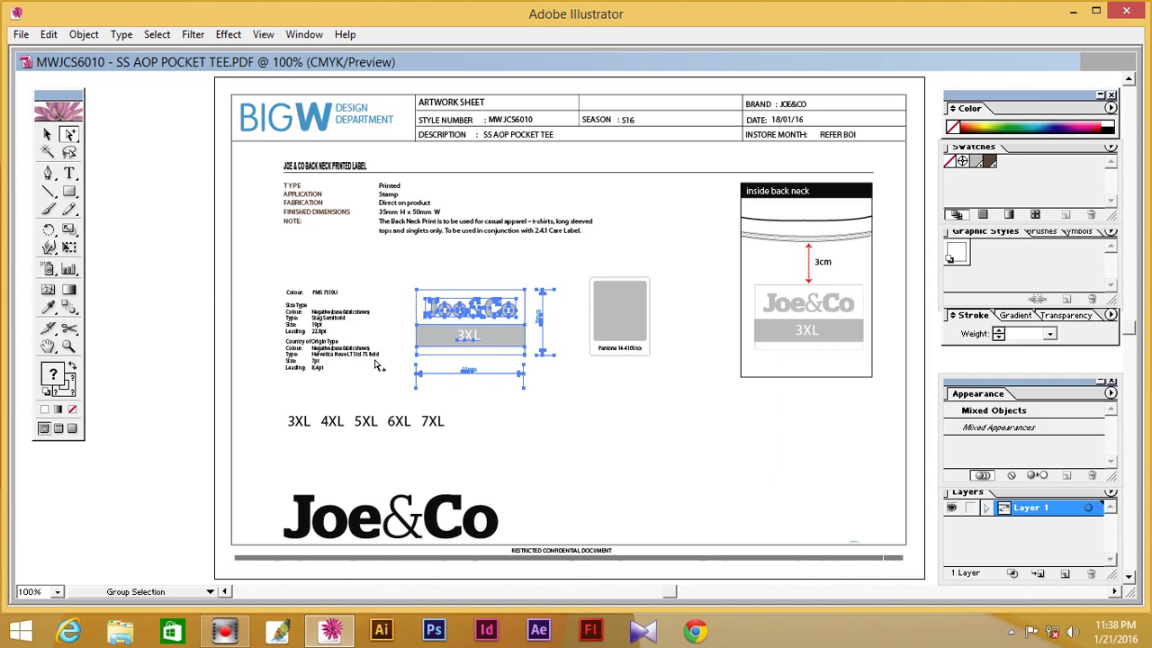
shift+click(280, 421)
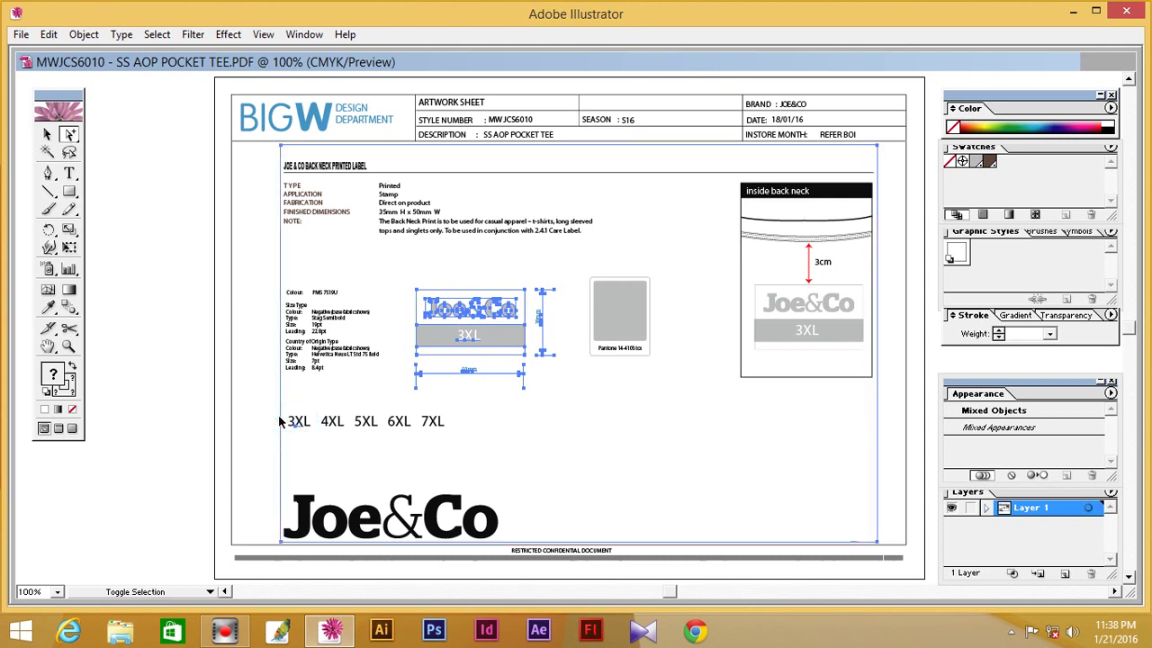
shift+click(284, 421)
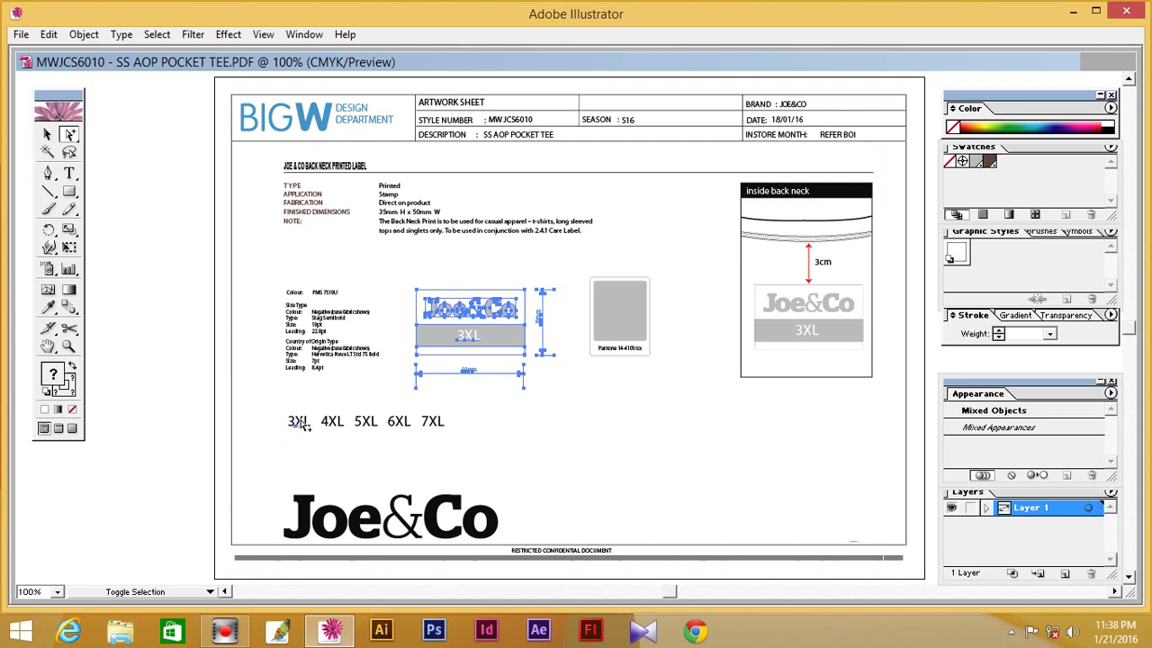
click(293, 423)
click(303, 423)
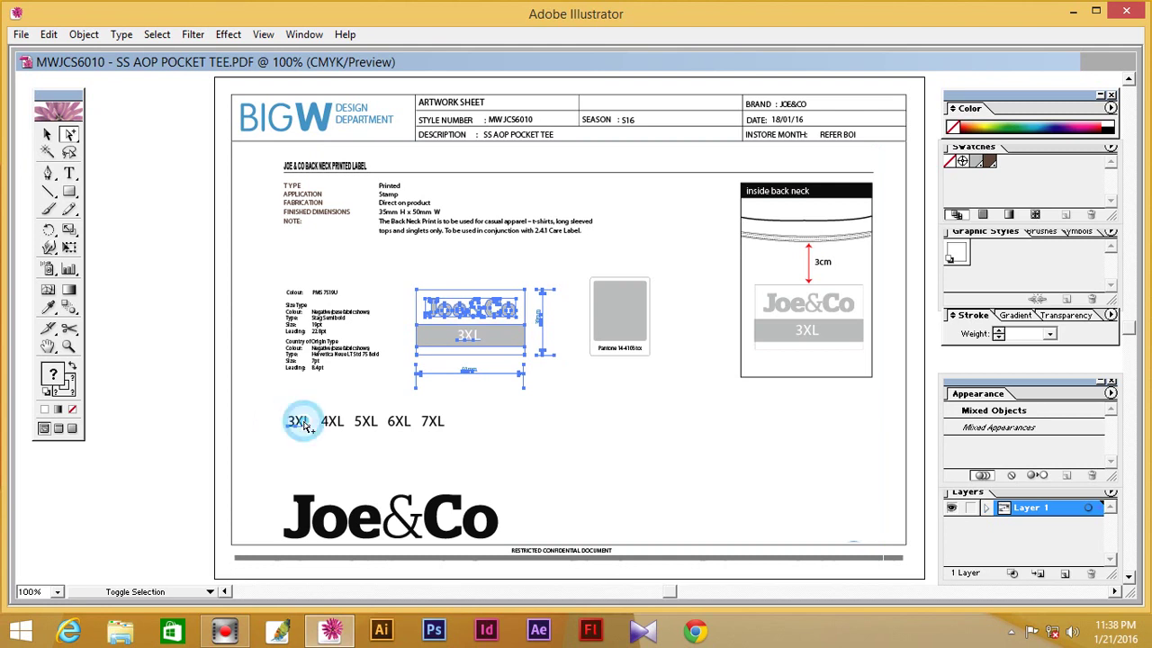
shift+click(324, 424)
shift+click(333, 426)
drag(351, 419, 441, 441)
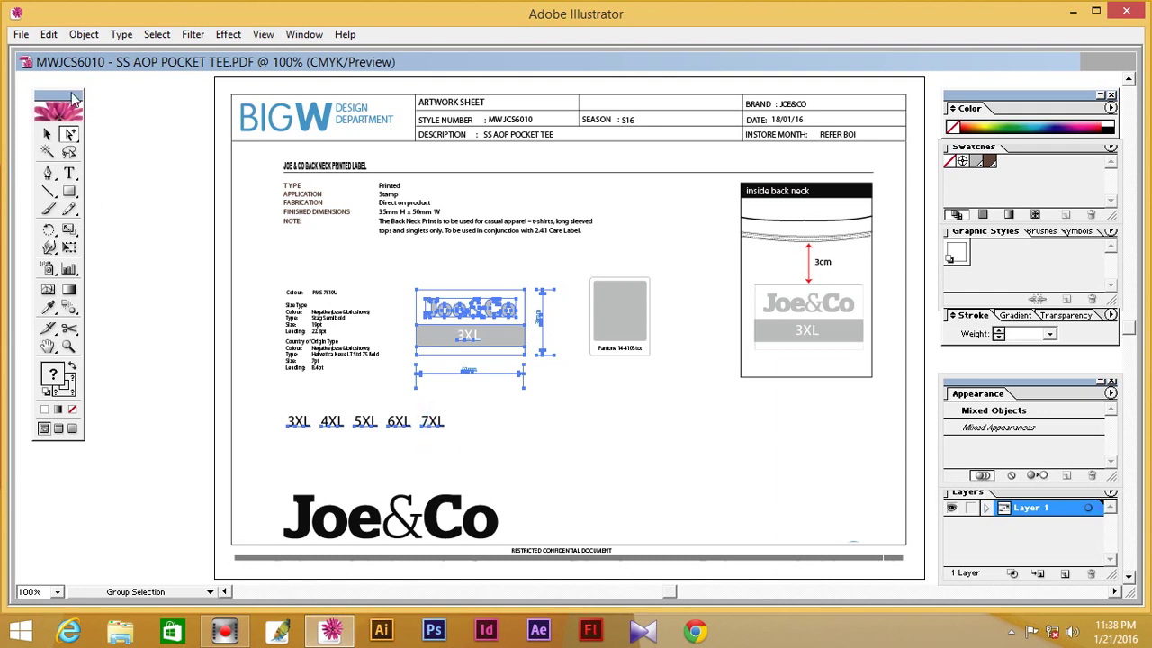
Step: Copy the selected label and size texts
click(49, 35)
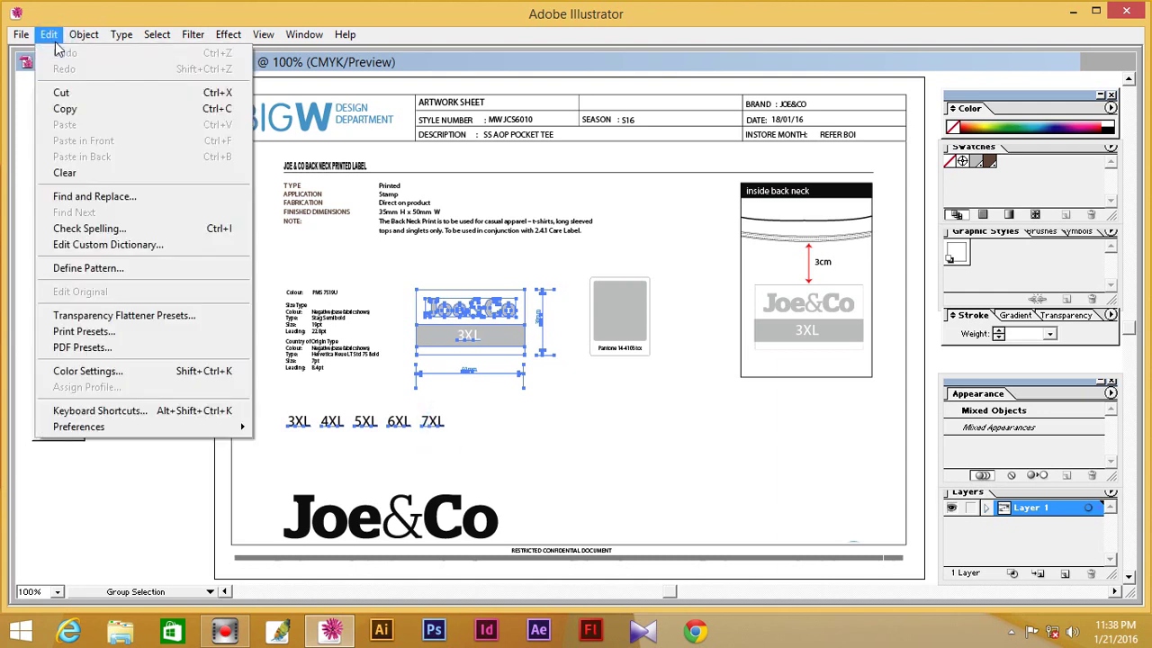
click(79, 109)
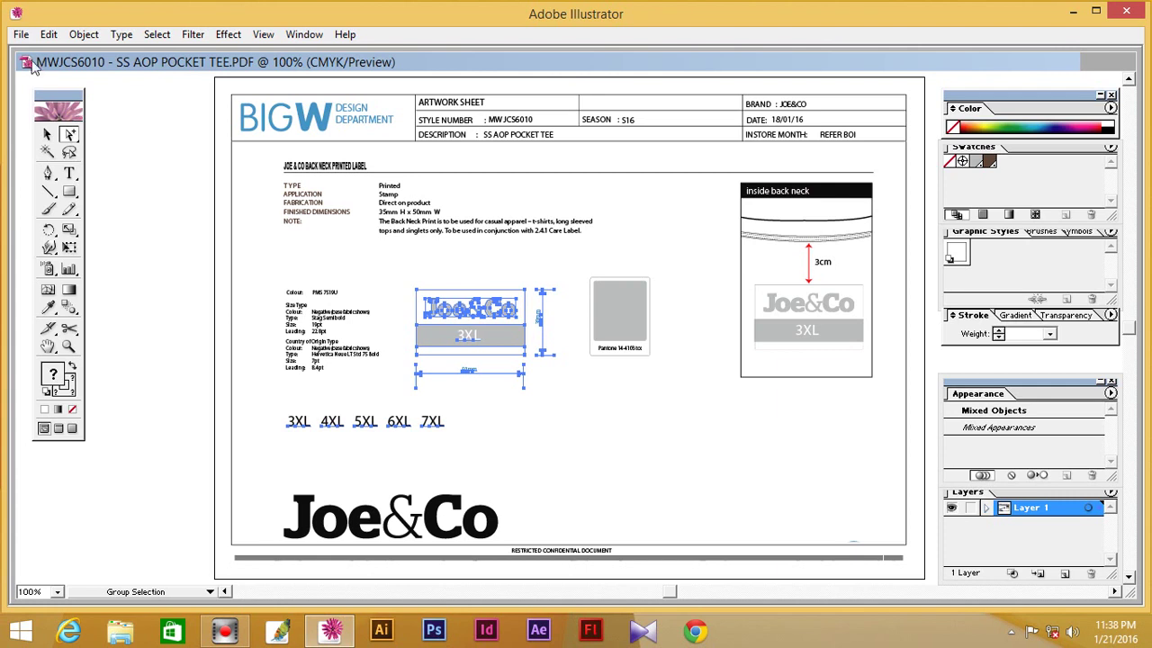
click(20, 34)
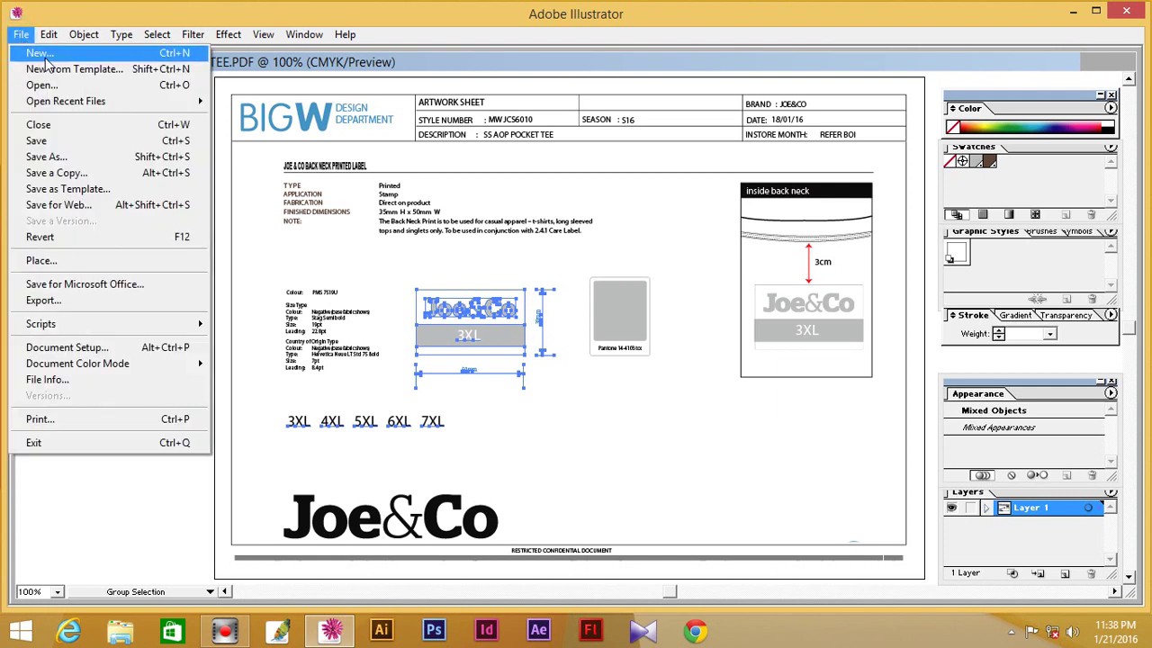
Step: Create a new A4 document and maximize its window
click(46, 65)
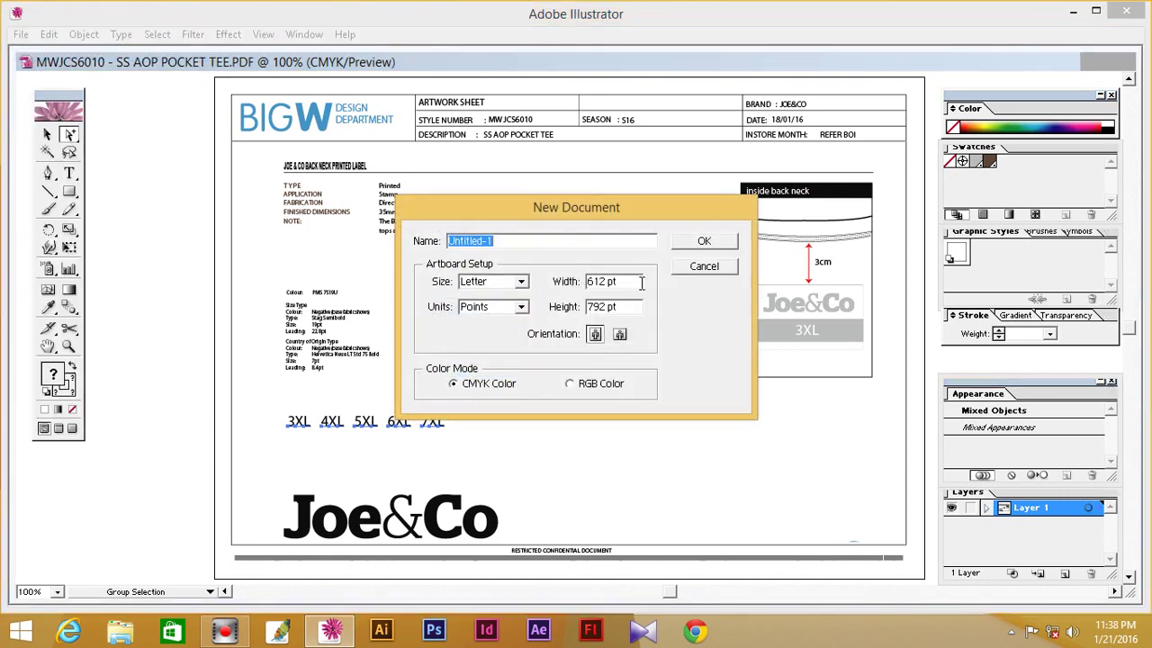
click(522, 282)
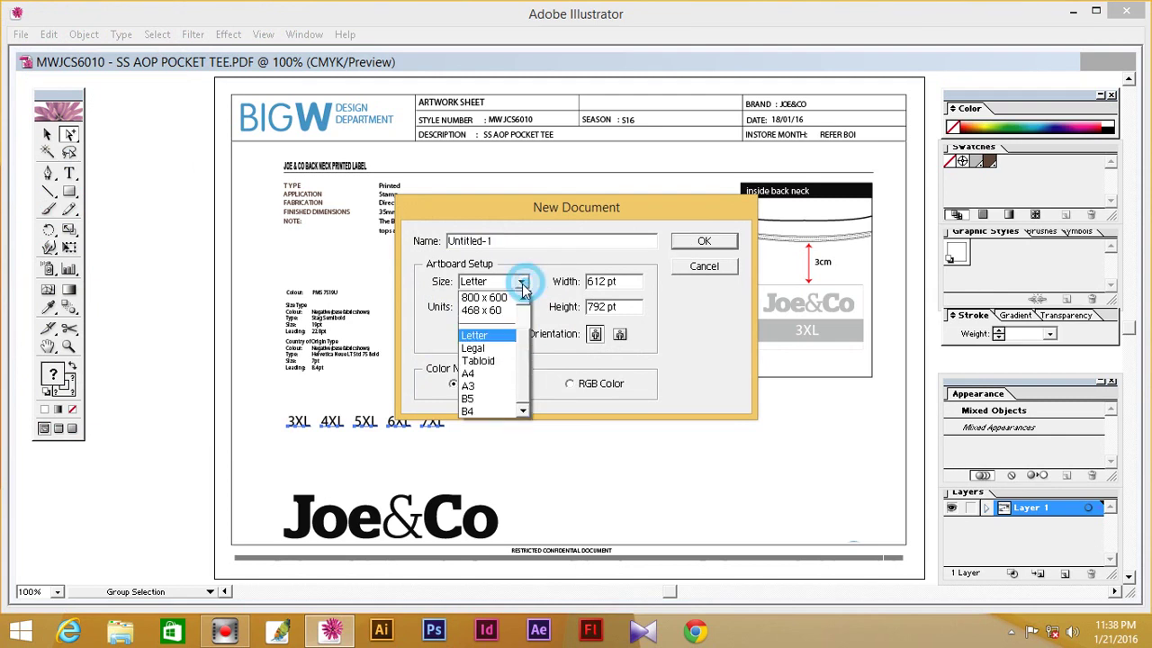
click(491, 375)
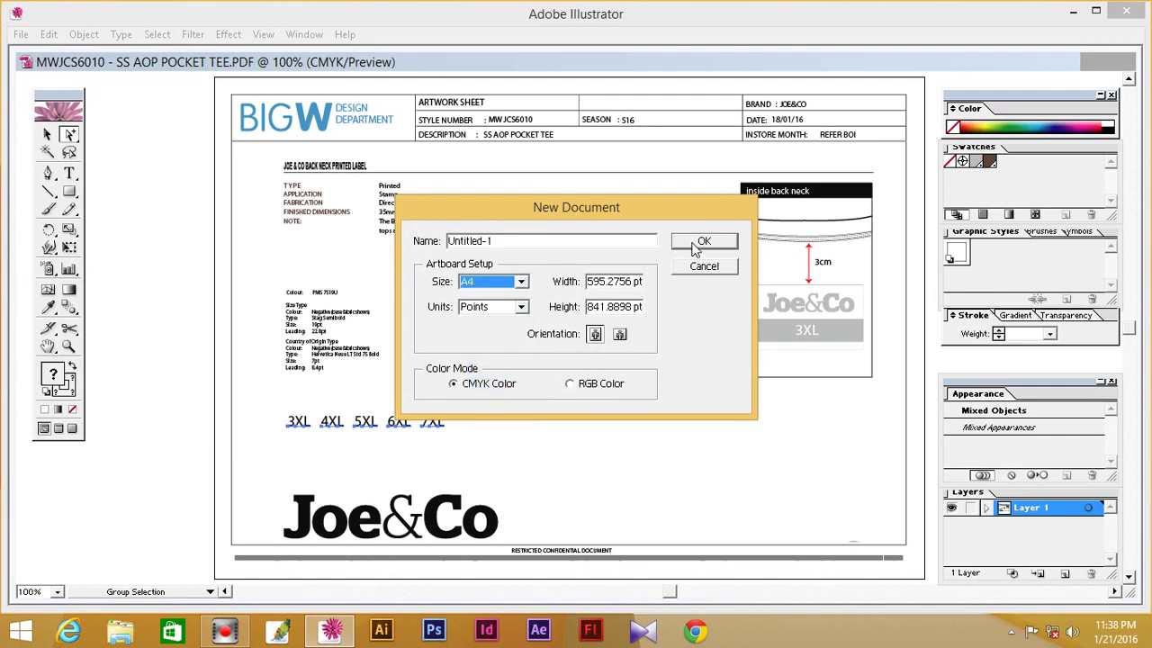
click(695, 243)
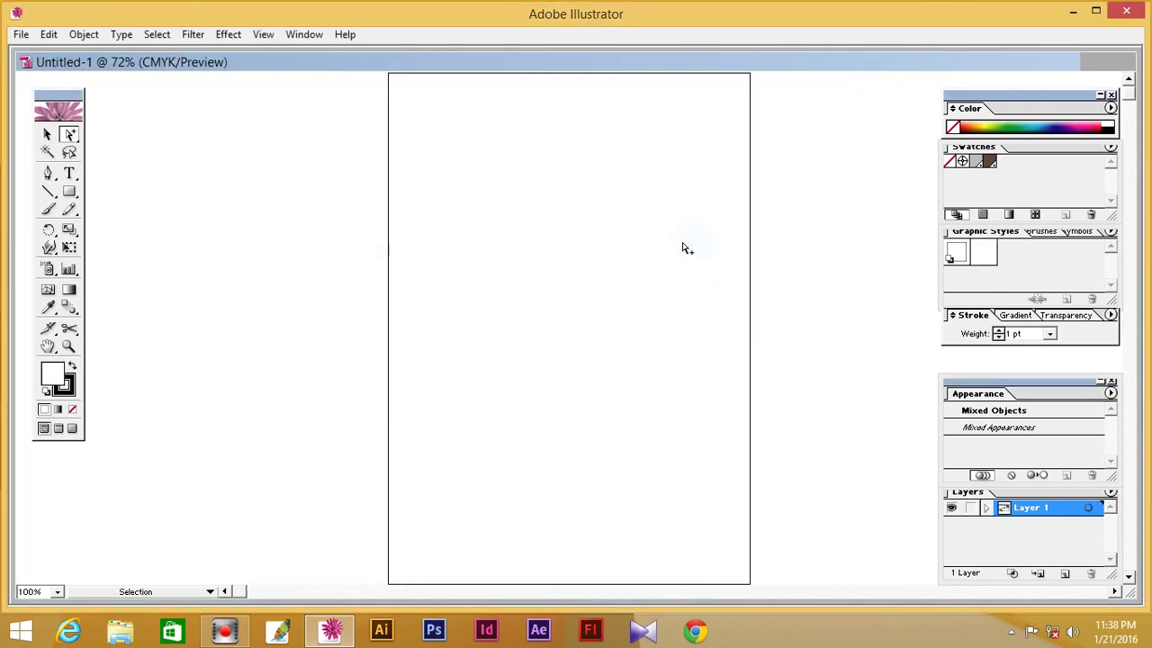
double_click(475, 61)
Step: Paste the Joe&Co label and size row onto the page, then deselect
click(66, 34)
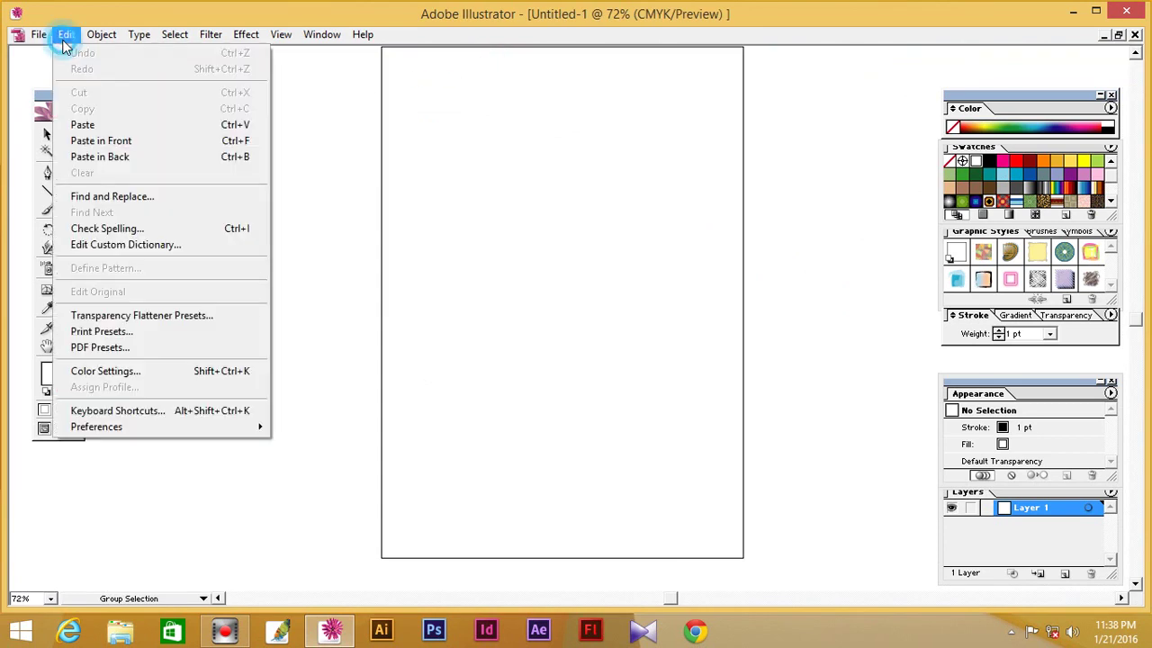
click(96, 125)
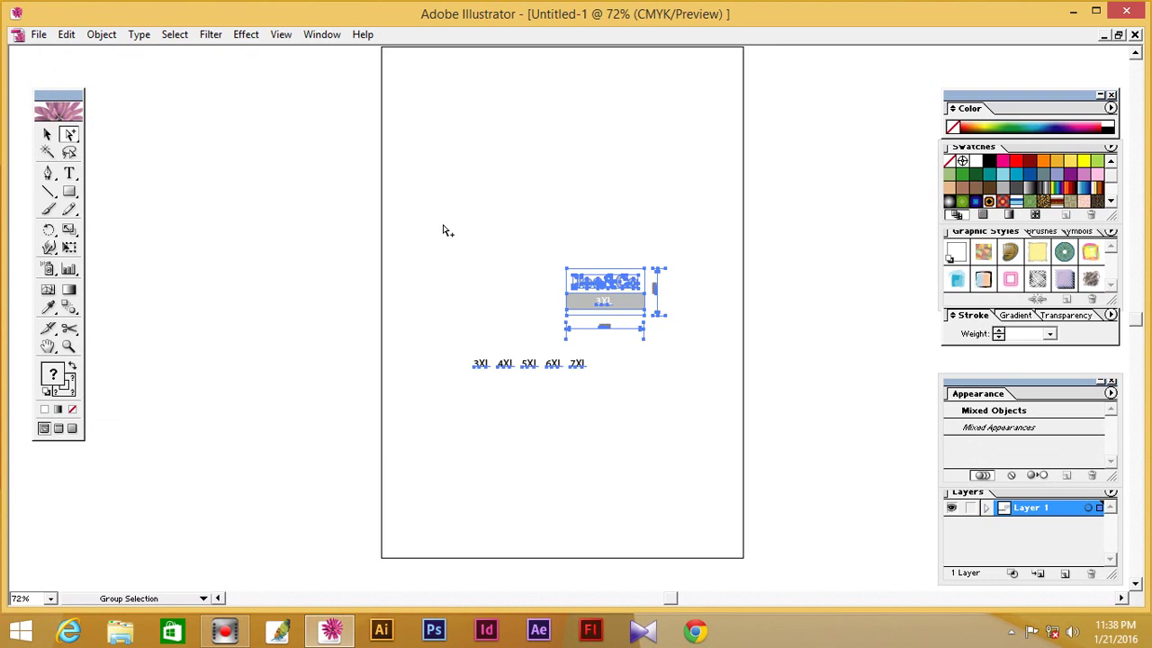
click(47, 134)
click(189, 162)
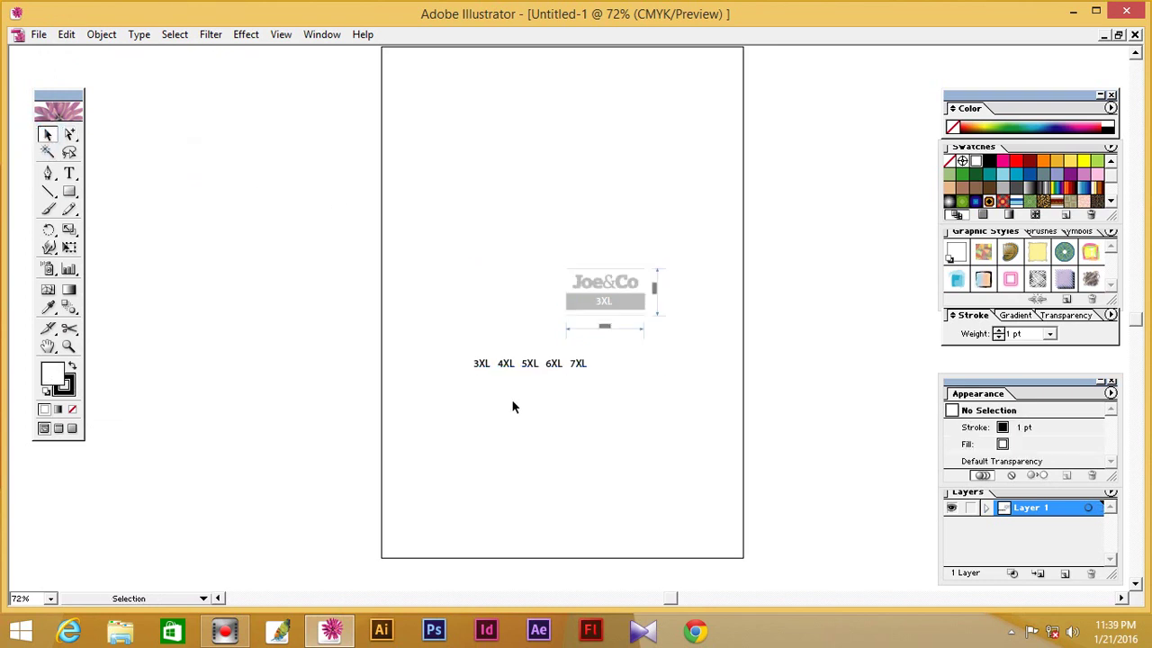
Step: Move the size row to the upper left and the small marks away from the Joe&Co tag
mouse_move(454, 365)
mouse_down()
mouse_move(542, 385)
mouse_move(265, 206)
mouse_up()
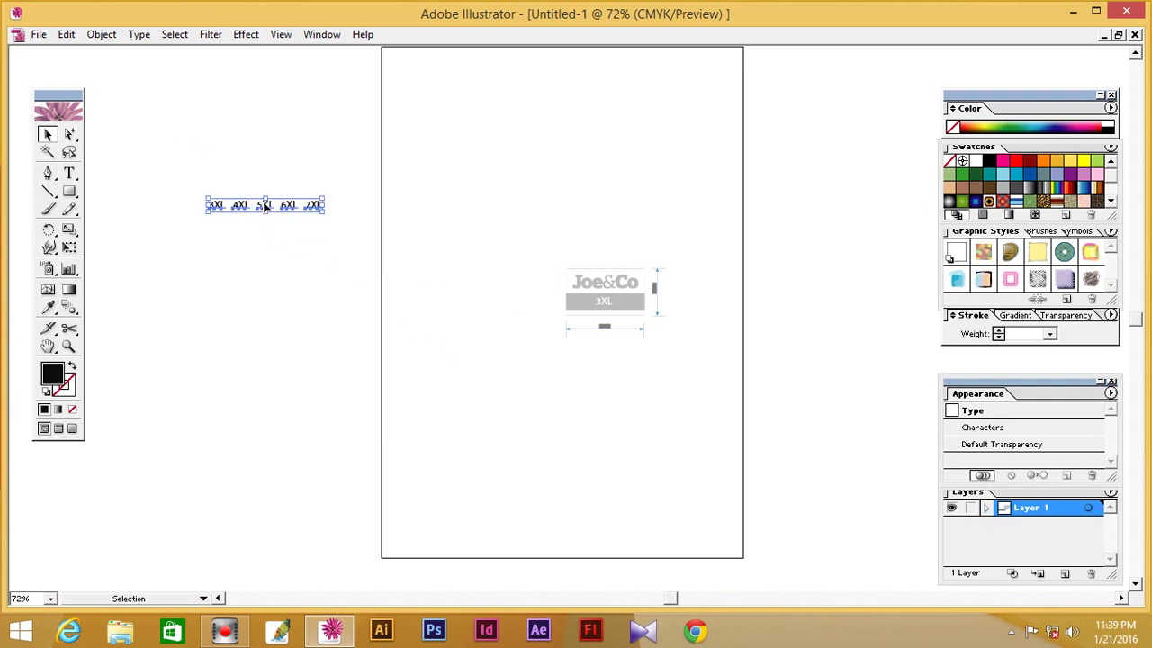
drag(545, 326, 669, 359)
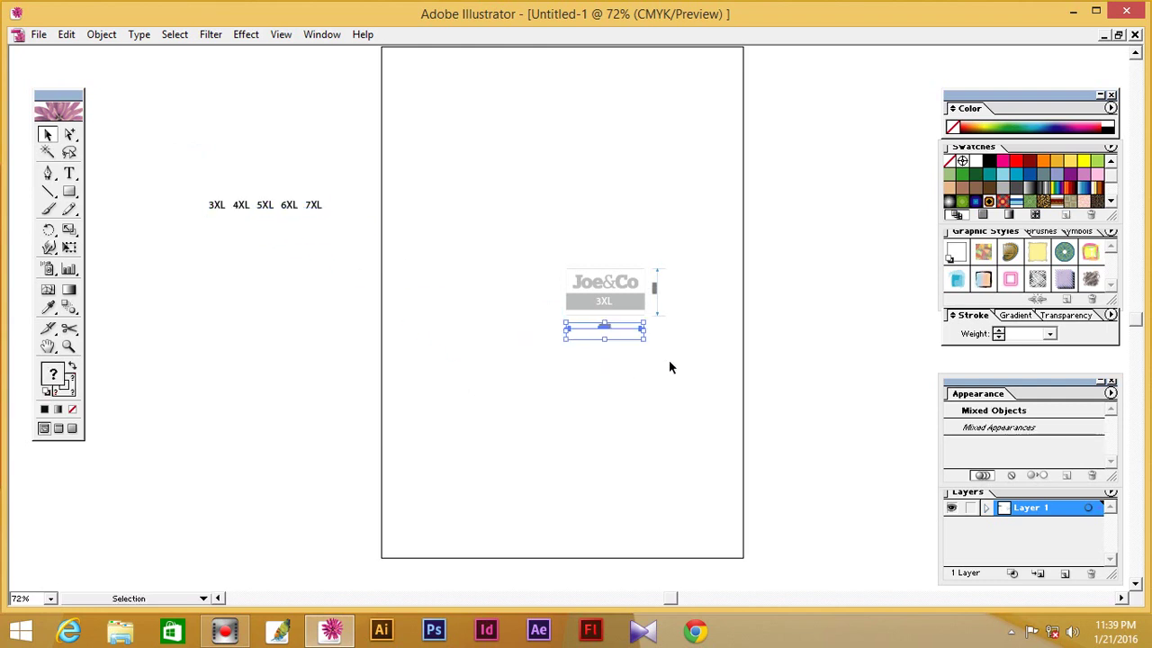
click(605, 327)
drag(605, 327, 605, 475)
drag(705, 247, 651, 340)
drag(654, 286, 821, 292)
Step: Convert the Joe&Co tag's strokes to outlines with Outline Stroke
drag(493, 244, 711, 336)
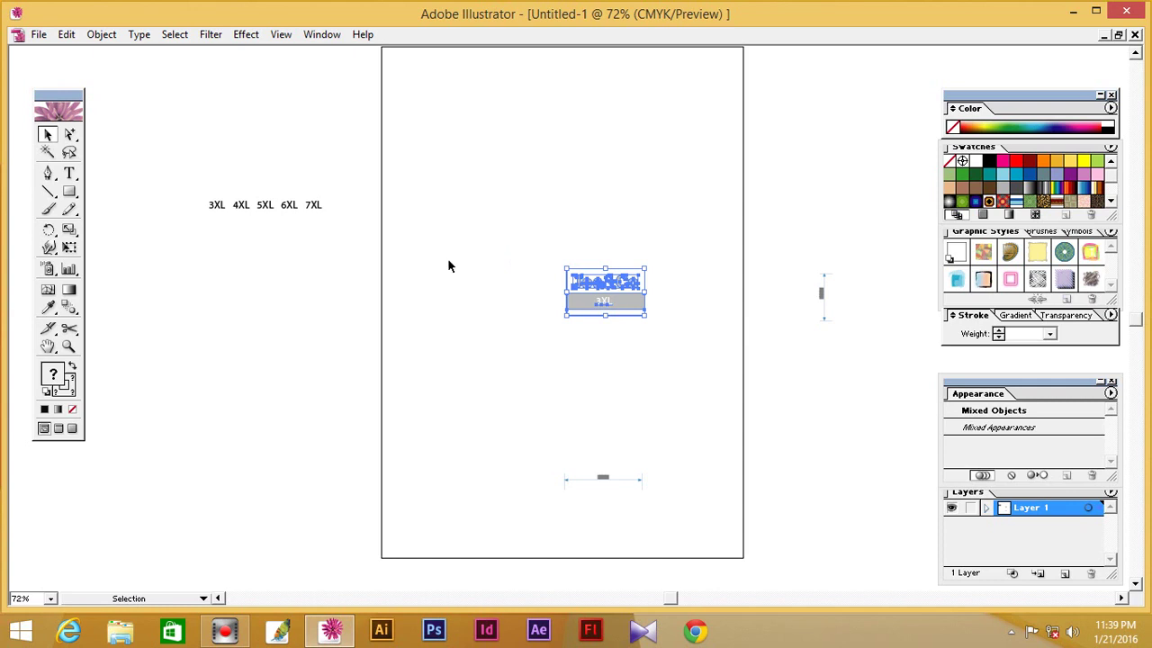
click(101, 34)
mouse_move(110, 308)
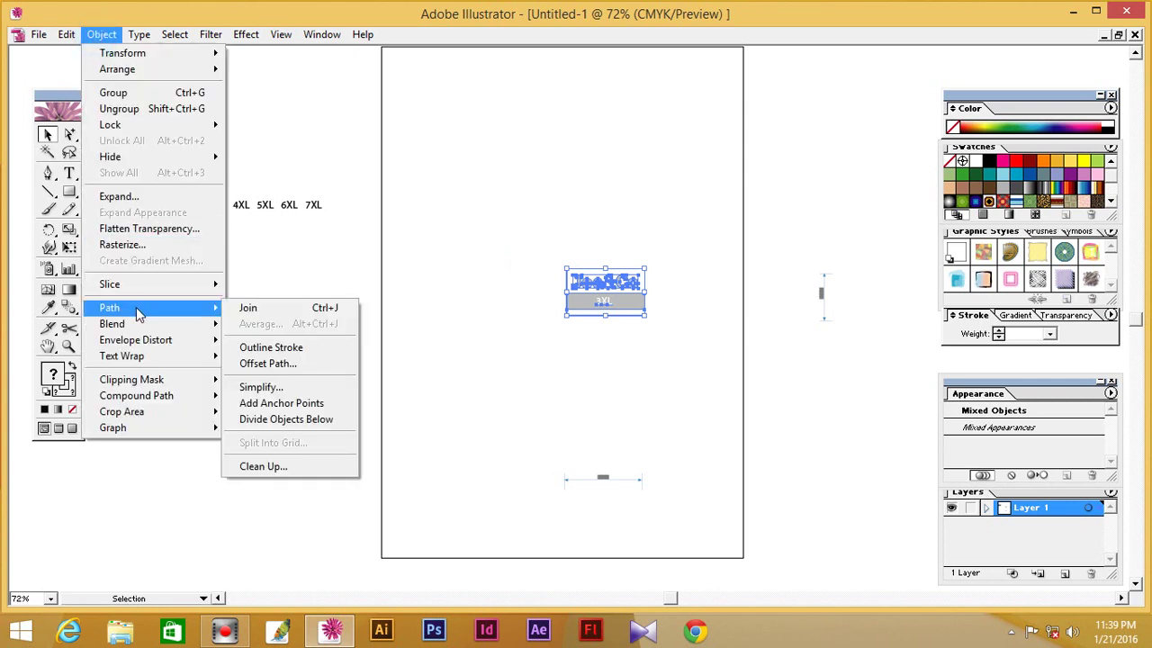
click(259, 348)
Step: Ungroup the Joe&Co tag twice and zoom in on it
right_click(492, 319)
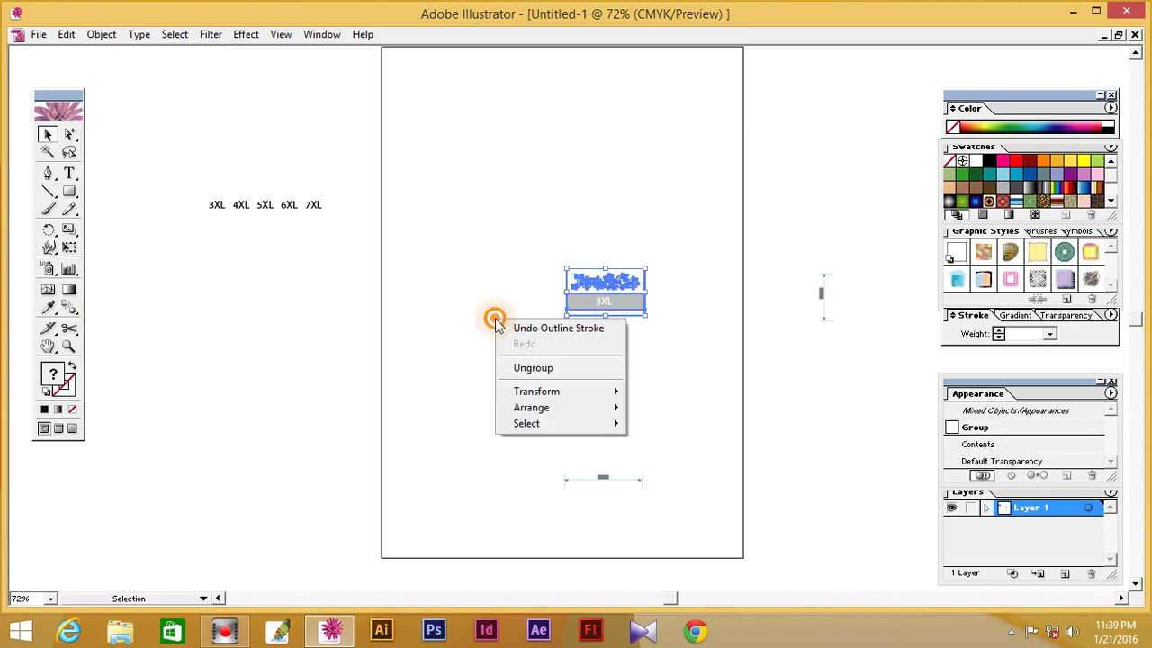
click(533, 367)
click(513, 336)
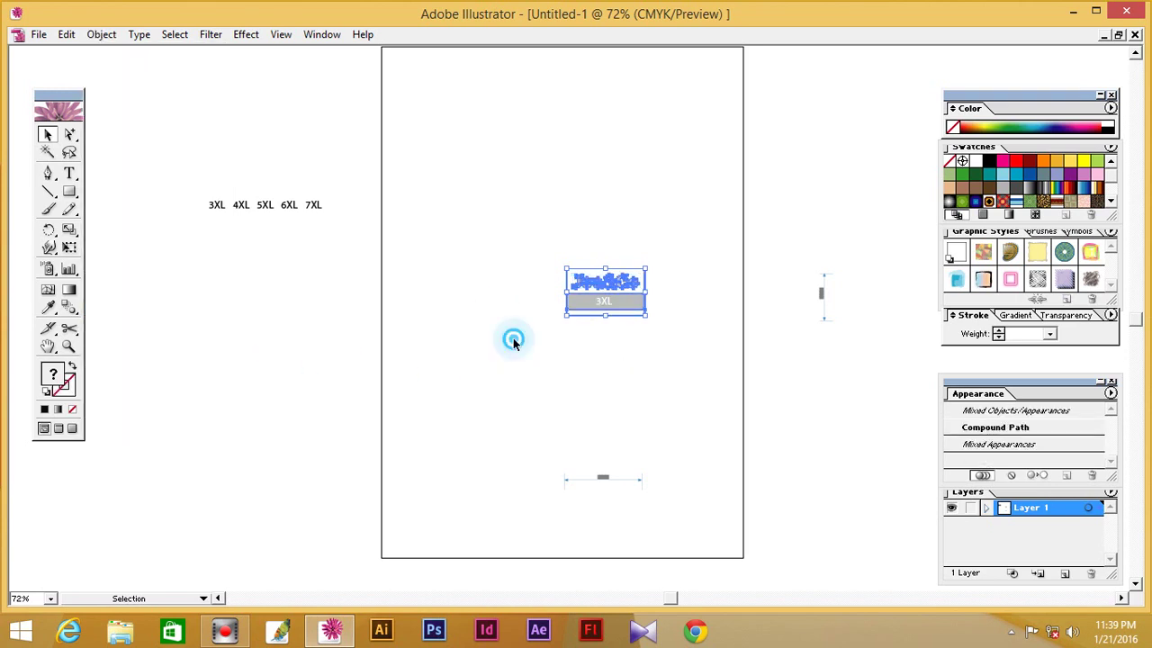
click(566, 301)
right_click(523, 292)
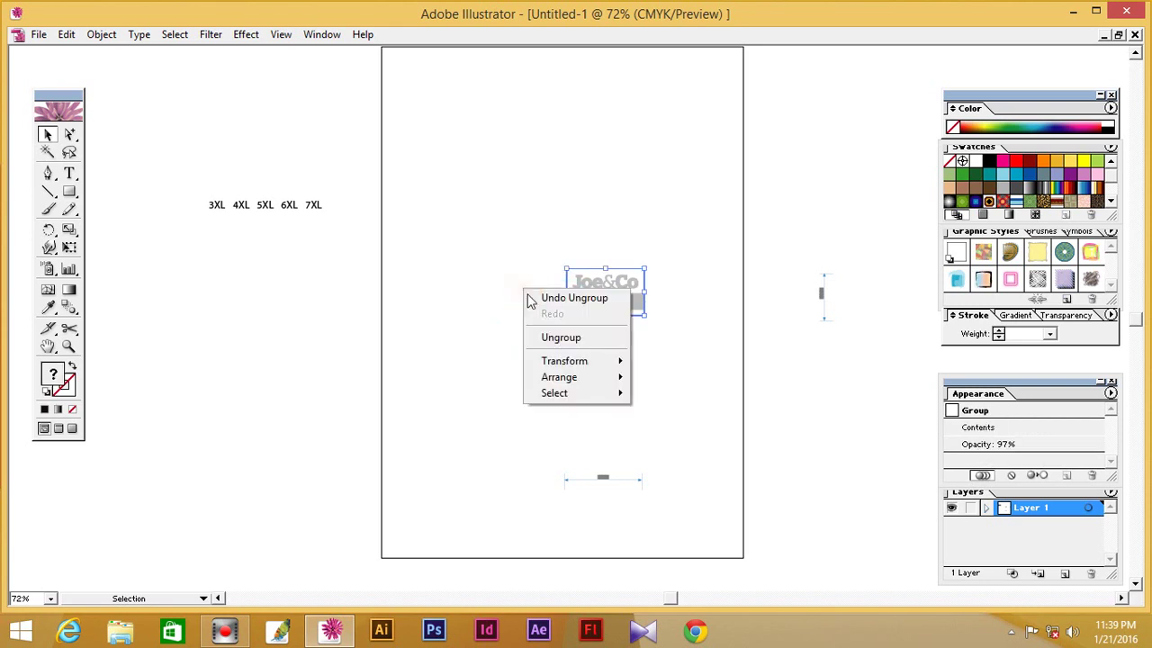
click(549, 337)
click(529, 315)
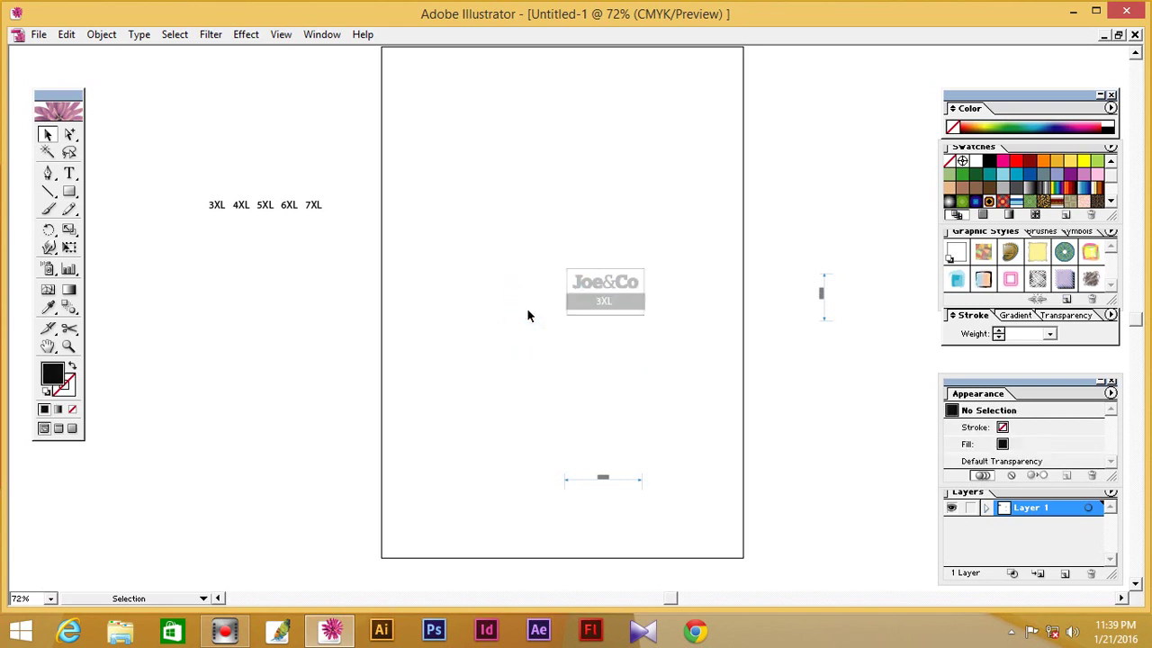
key(z)
drag(544, 261, 673, 337)
Step: Release both clipping masks on the Joe&Co tag group, then deselect
click(267, 269)
right_click(233, 270)
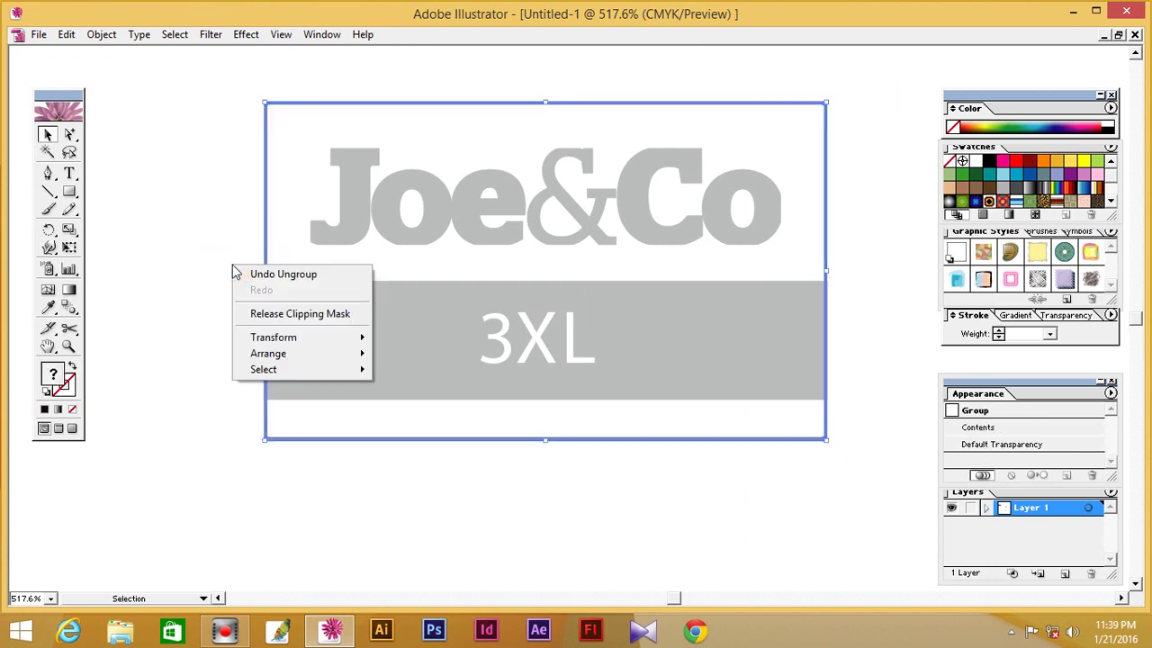
click(256, 312)
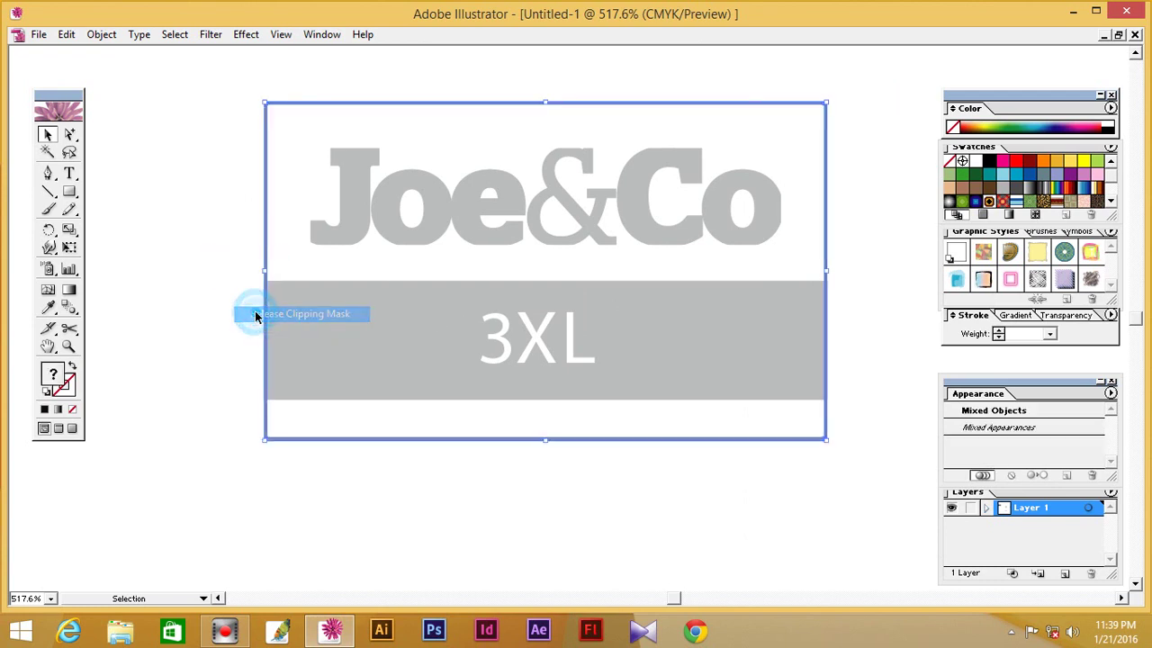
click(226, 269)
click(266, 264)
right_click(218, 250)
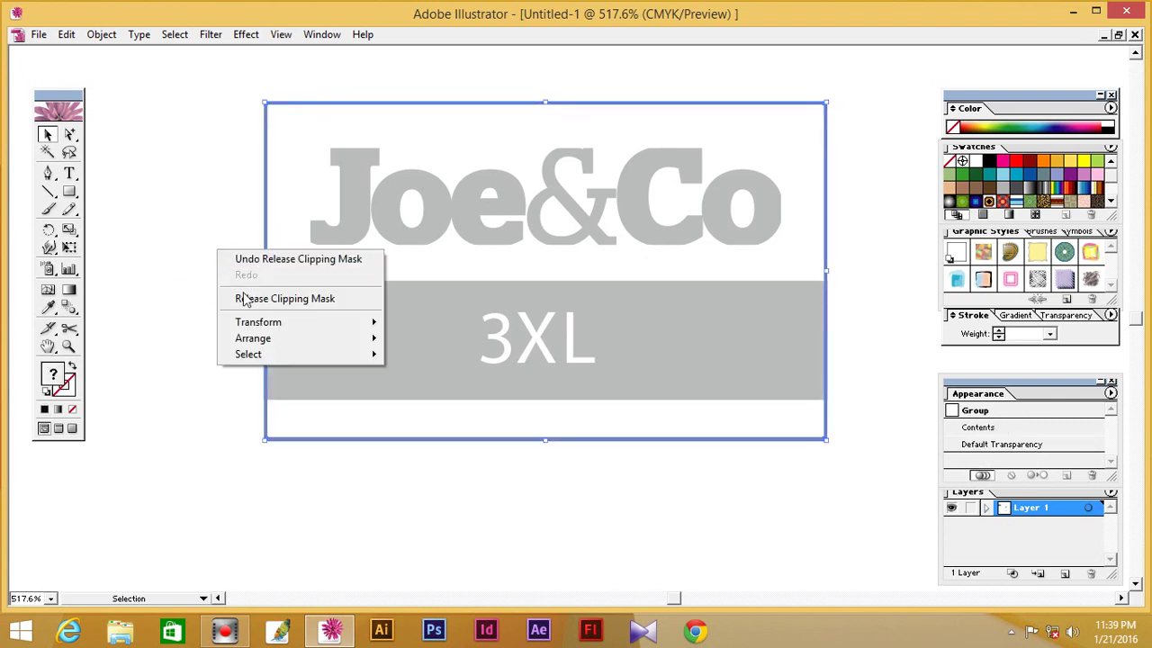
click(243, 298)
click(186, 254)
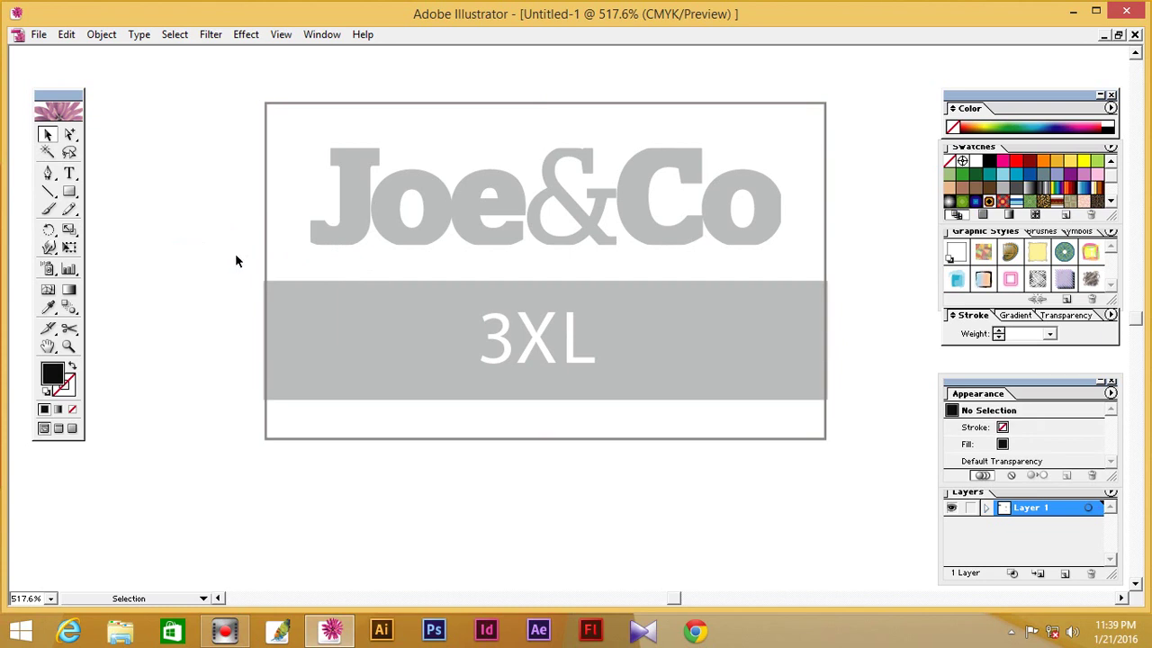
Step: Inspect the tag's compound frame path closely in Outline view
click(265, 251)
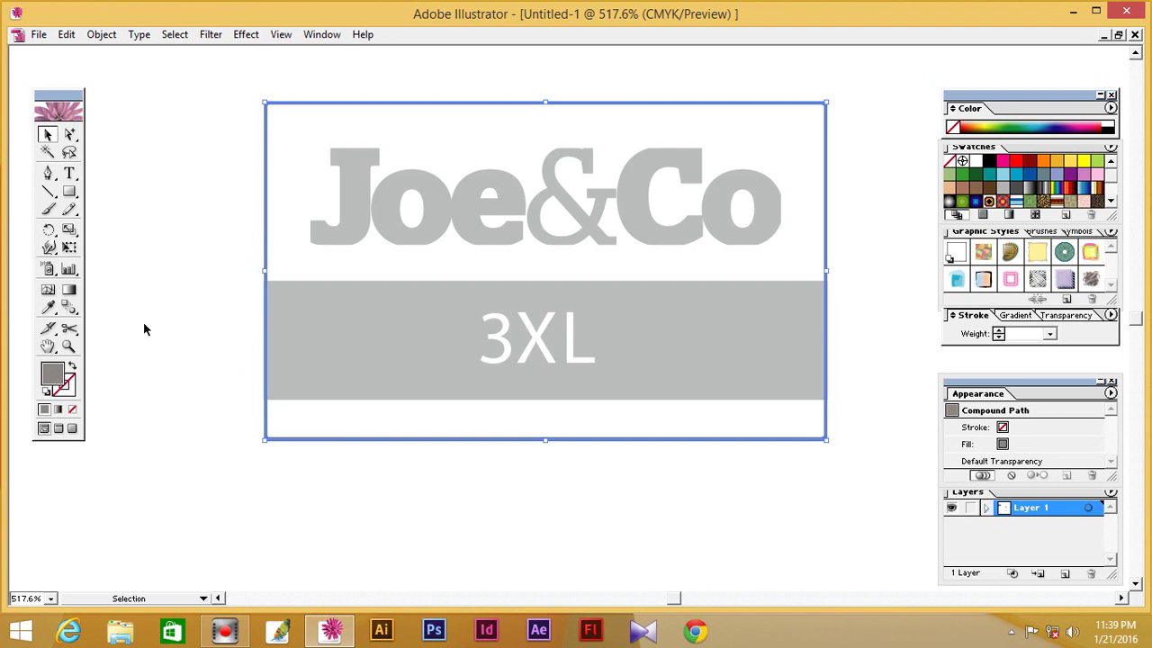
key(ctrl+y)
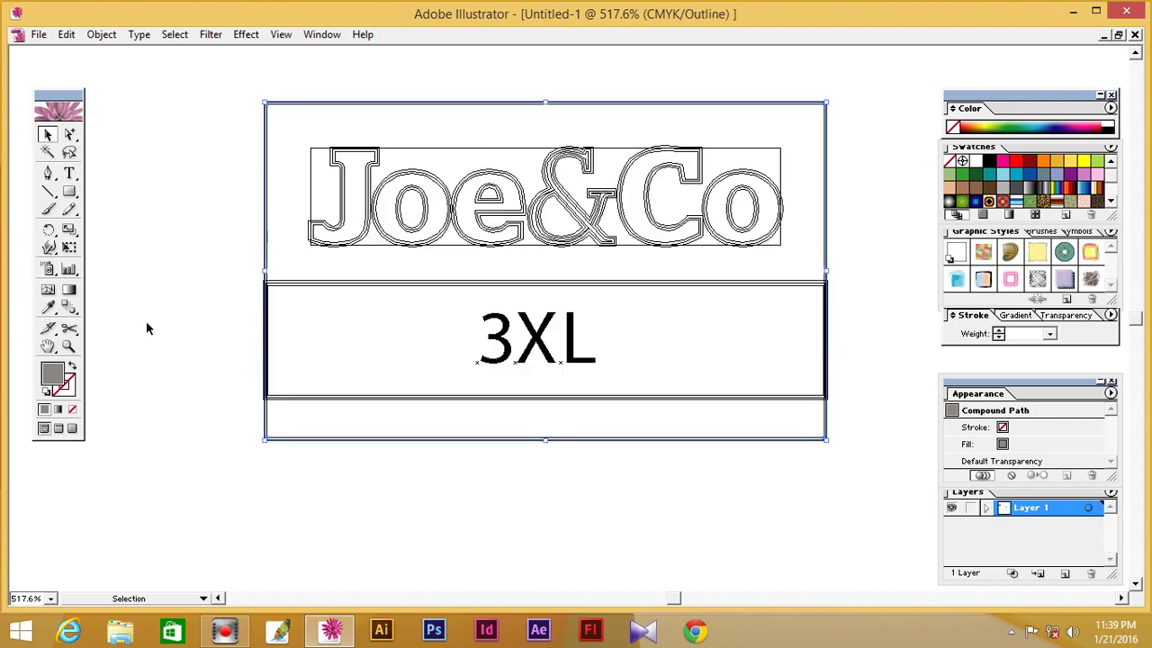
click(182, 309)
drag(244, 237, 291, 282)
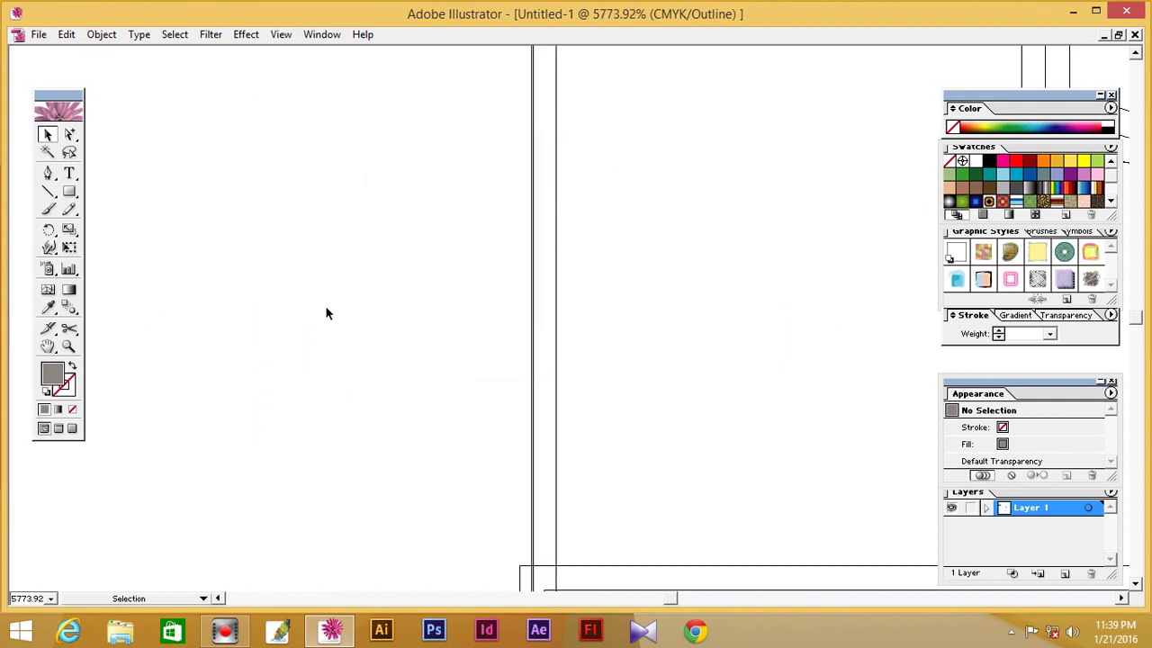
key(ctrl+y)
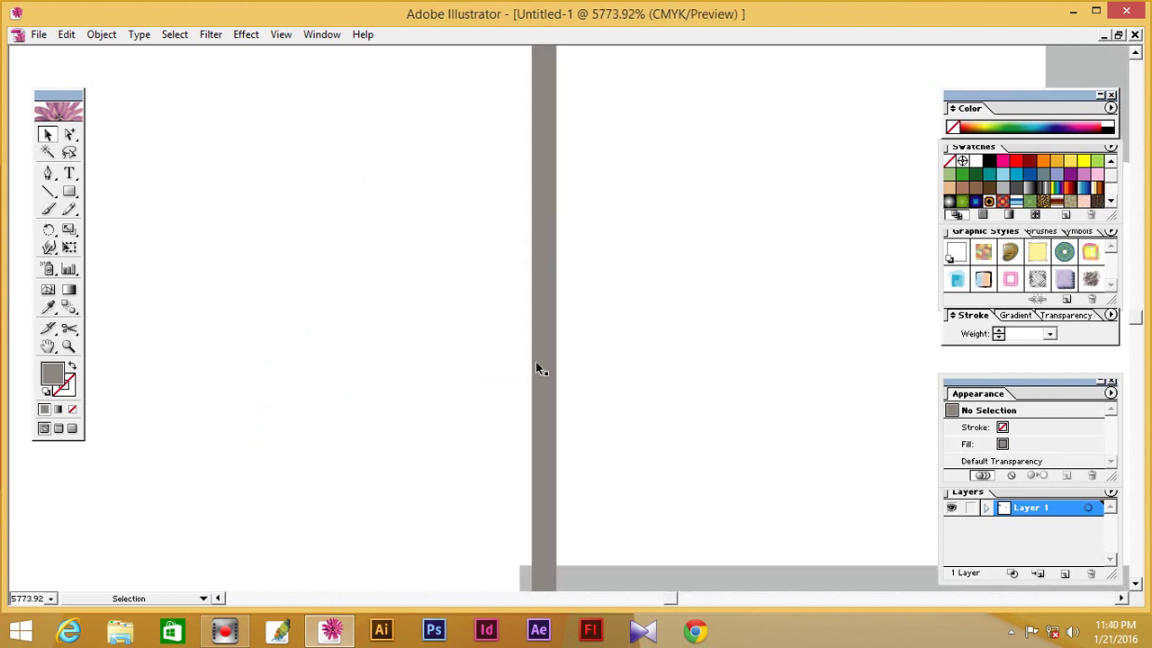
Step: Give the thin grey frame path a grey stroke weighing 0.5 pt
click(541, 356)
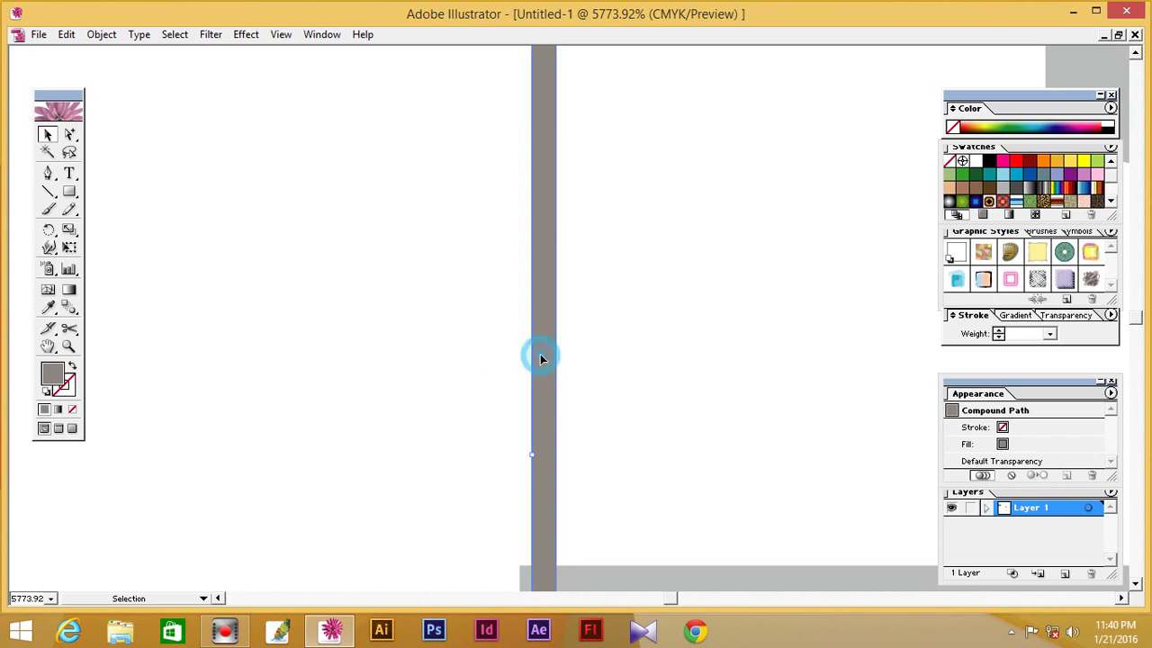
drag(51, 372, 72, 390)
click(71, 387)
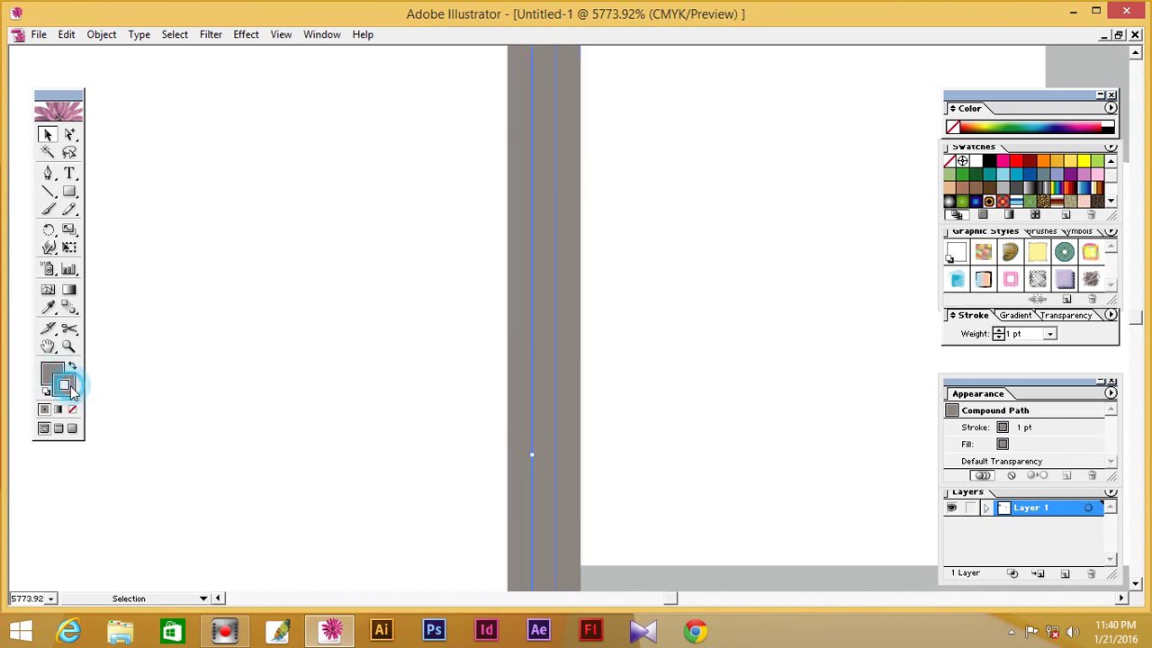
double_click(1025, 335)
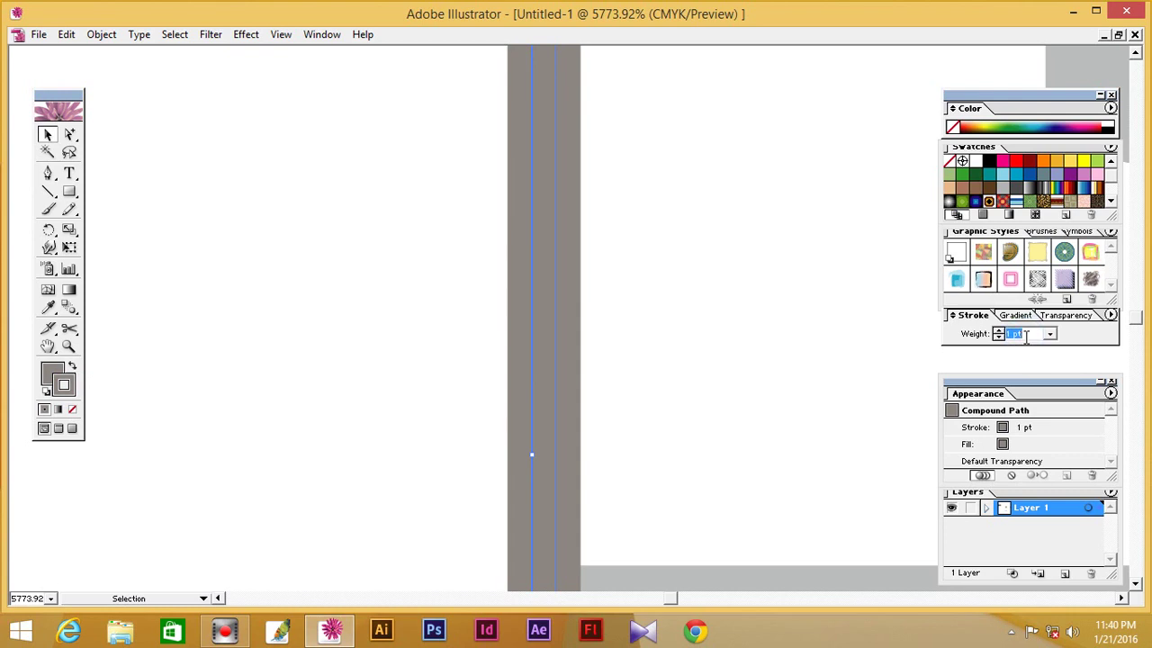
key(BackSpace)
text(0.5)
key(Return)
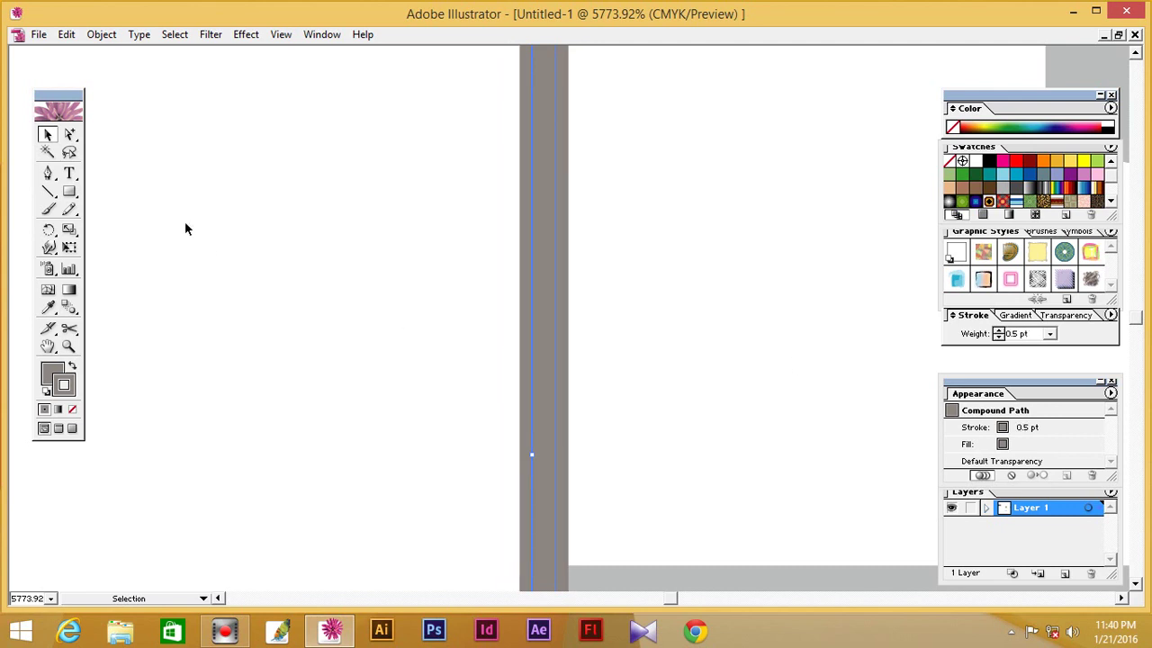
click(101, 36)
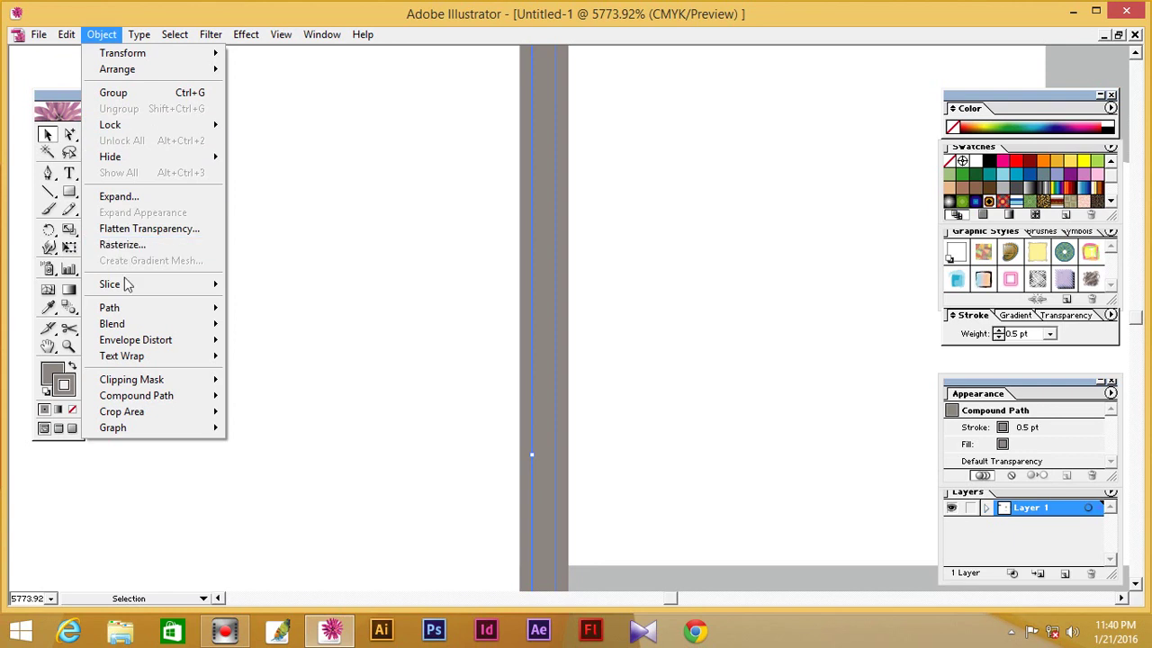
mouse_move(110, 308)
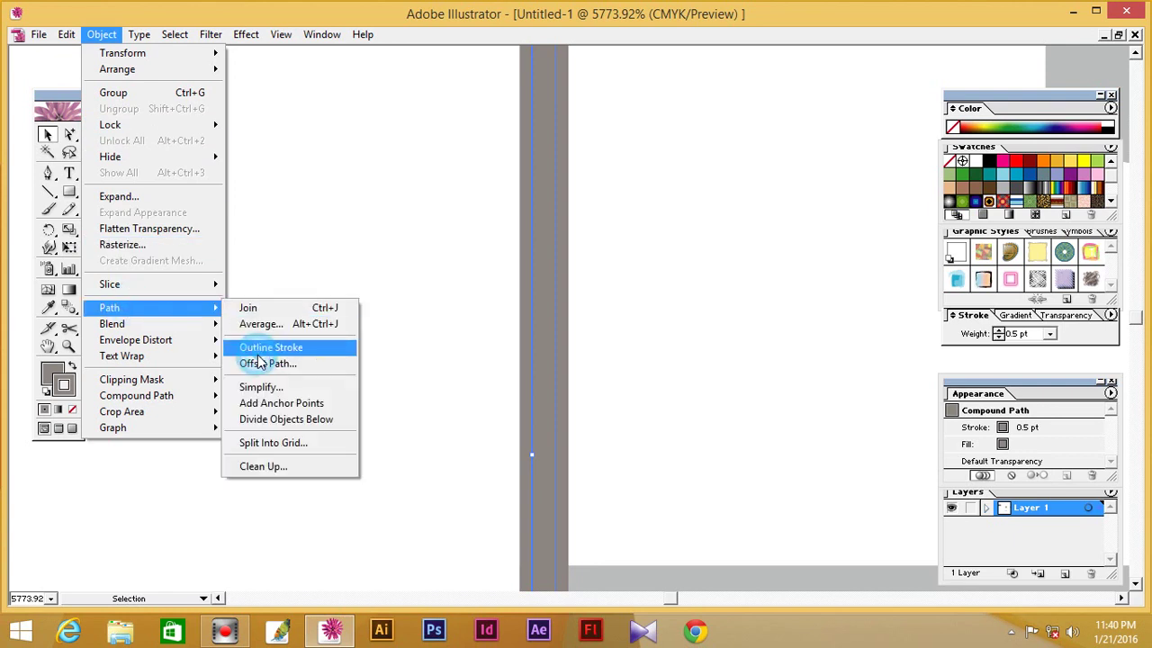
Step: Outline the 0.5 pt stroke, then select all objects with the same fill colour
click(257, 354)
click(247, 325)
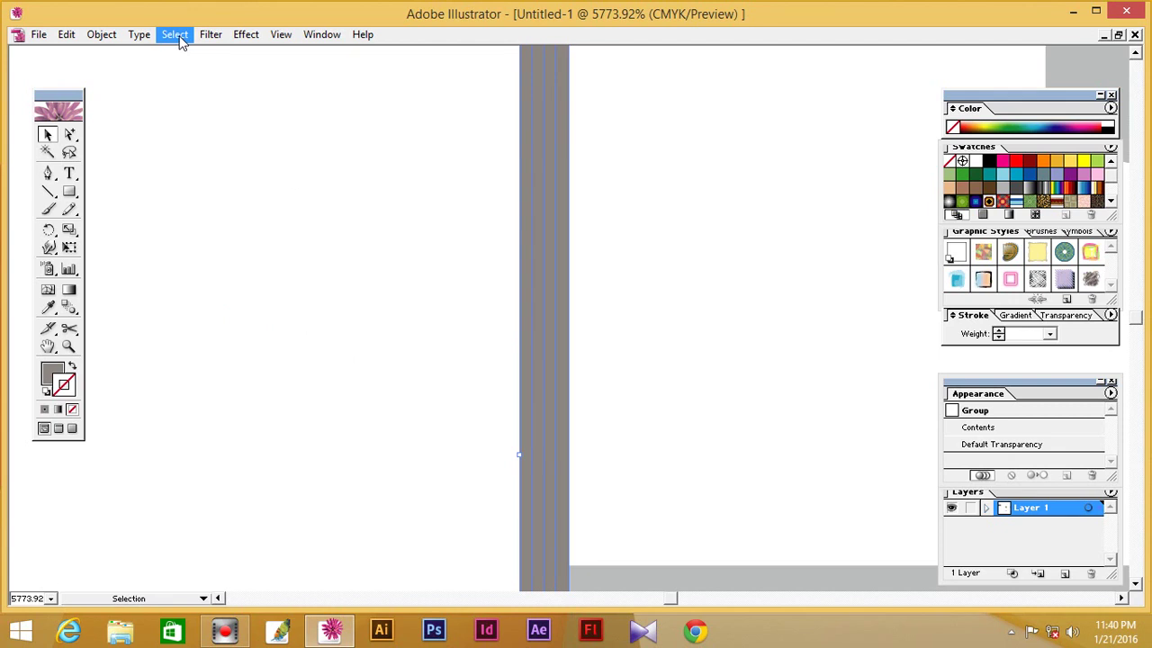
click(180, 38)
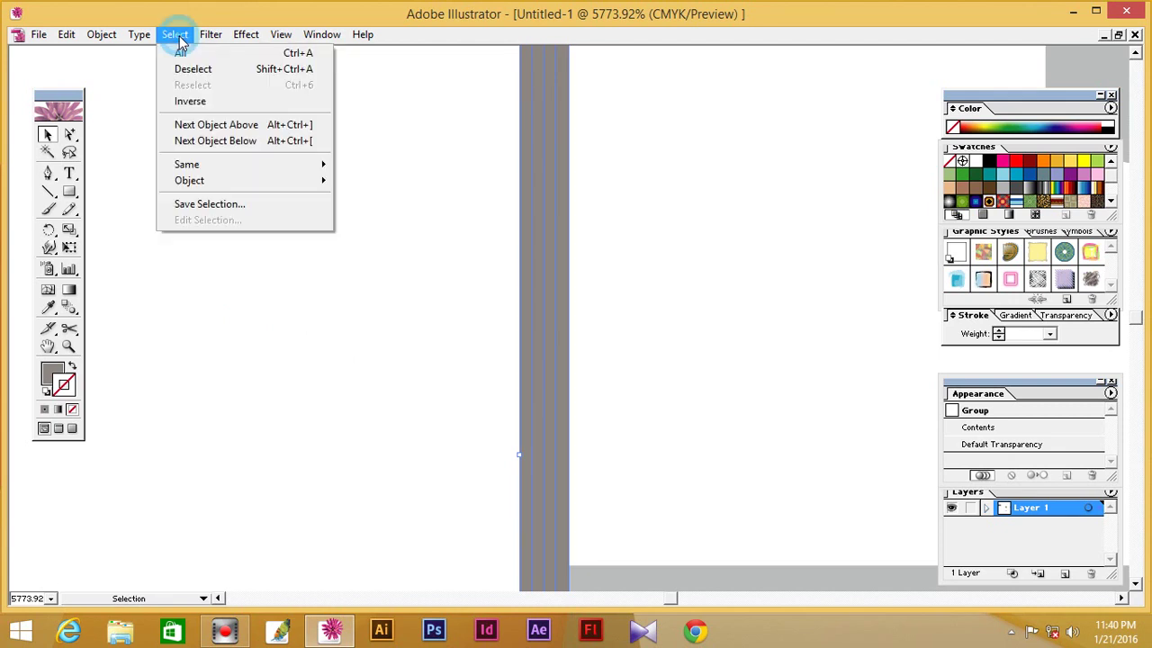
click(193, 164)
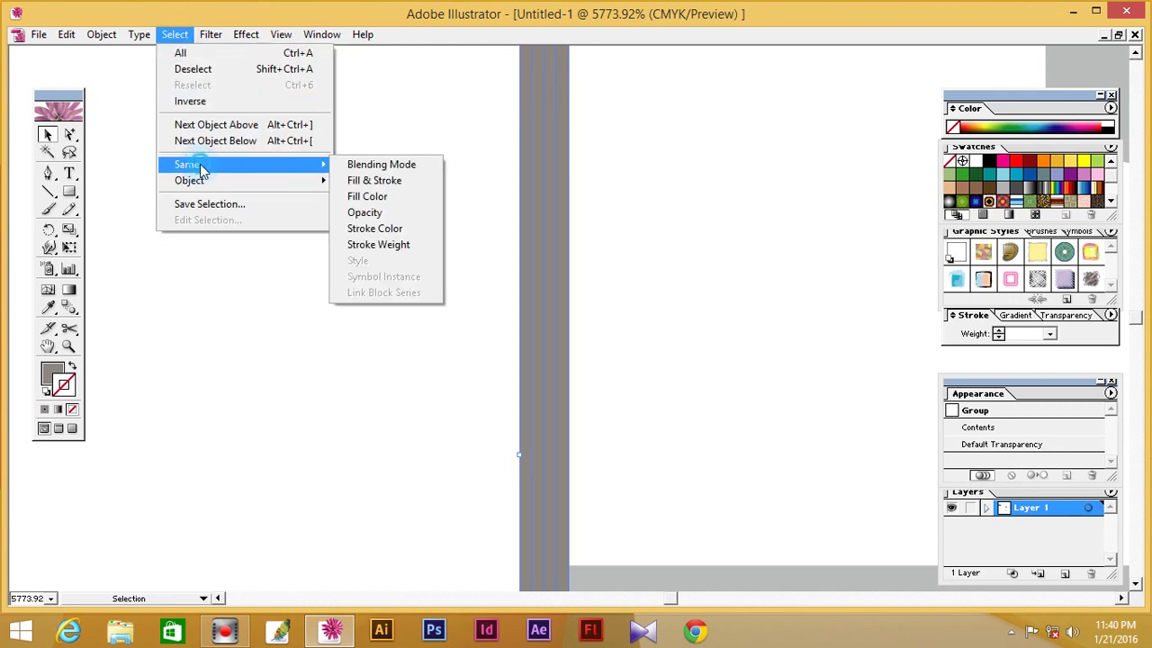
click(391, 199)
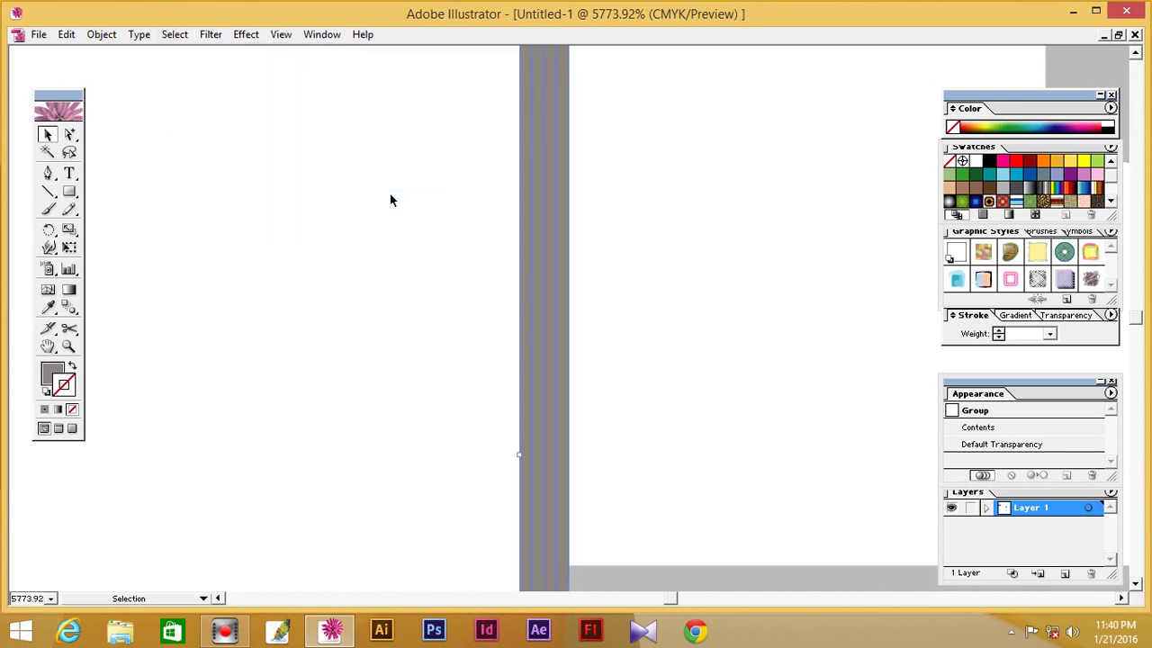
Step: Divide the same-fill shapes with Pathfinder and ungroup the resulting pieces
click(321, 34)
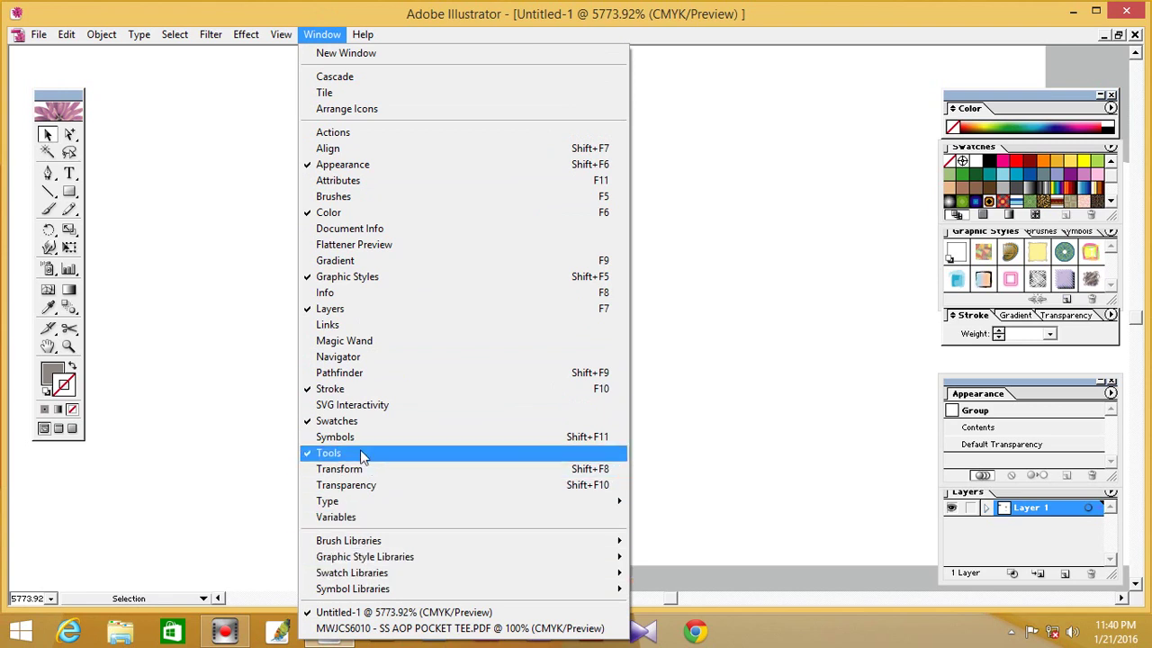
click(370, 378)
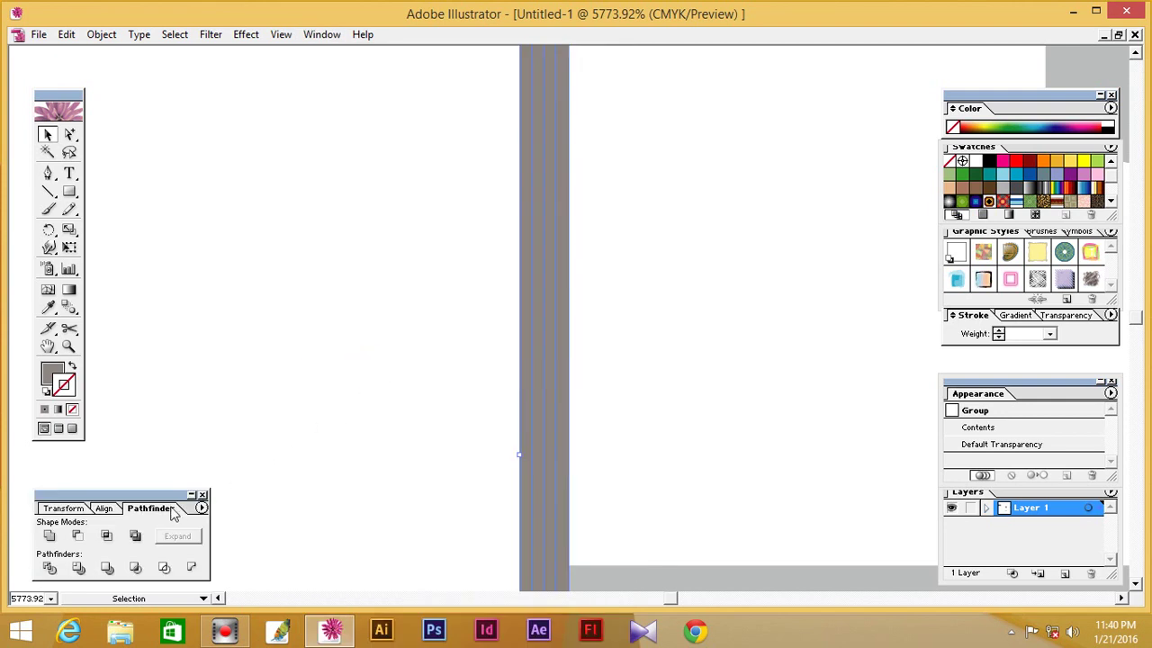
click(48, 568)
click(102, 36)
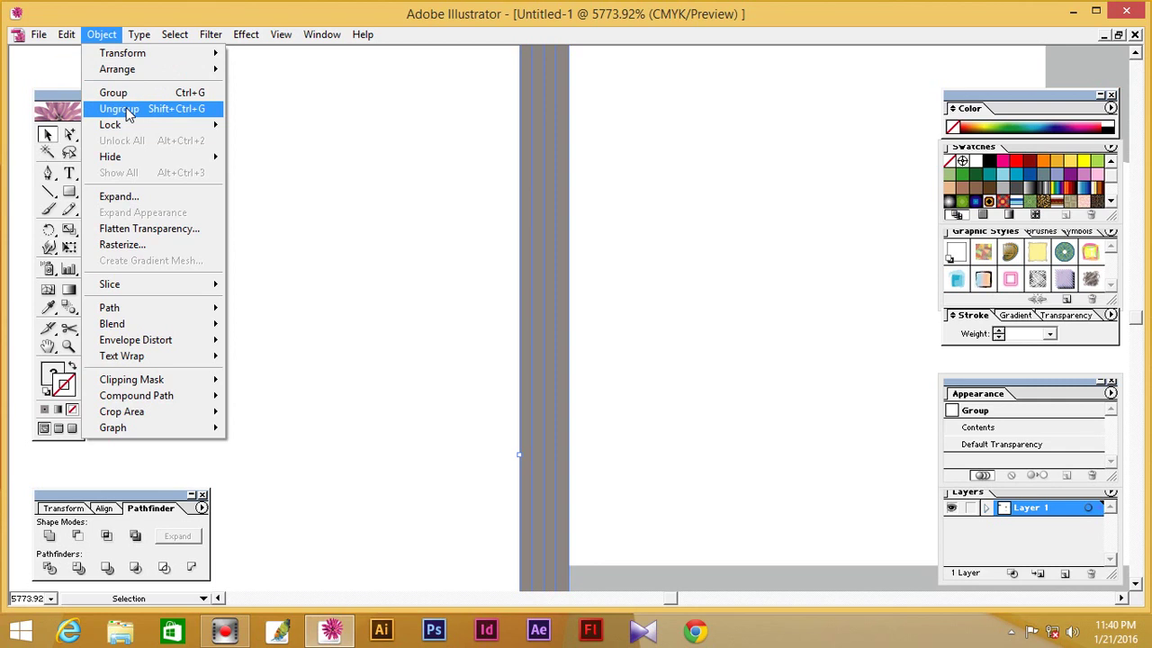
click(127, 110)
Step: Select all grey pieces via Select > Same > Fill Color, then Pathfinder Add and Expand them into one compound path
click(175, 130)
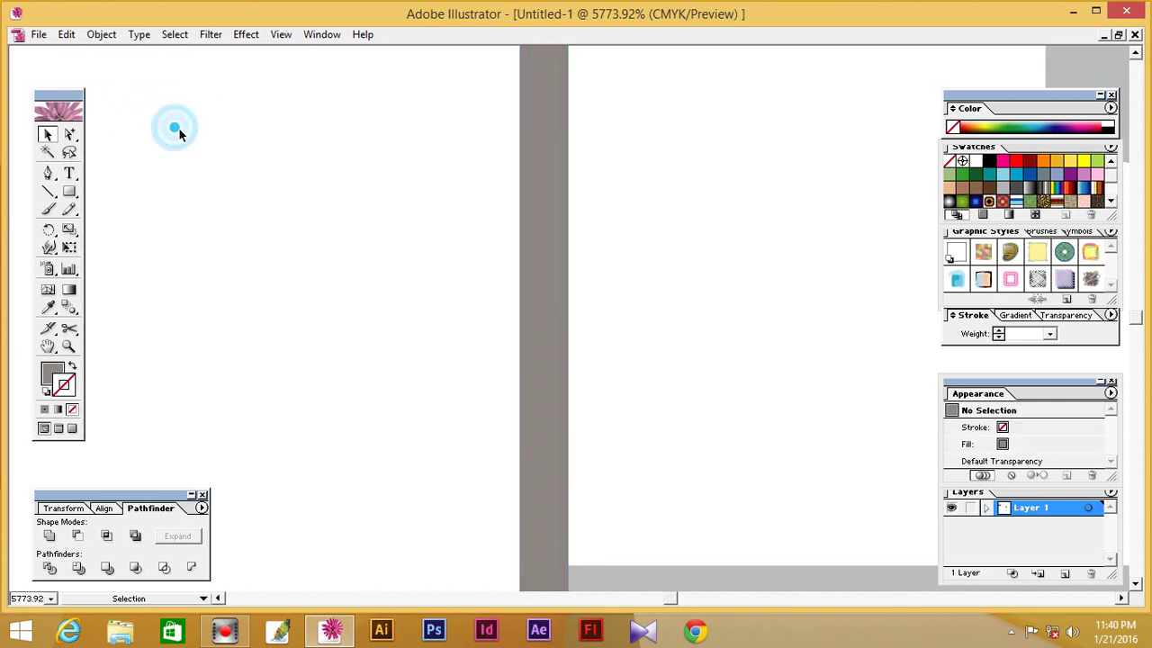
click(527, 196)
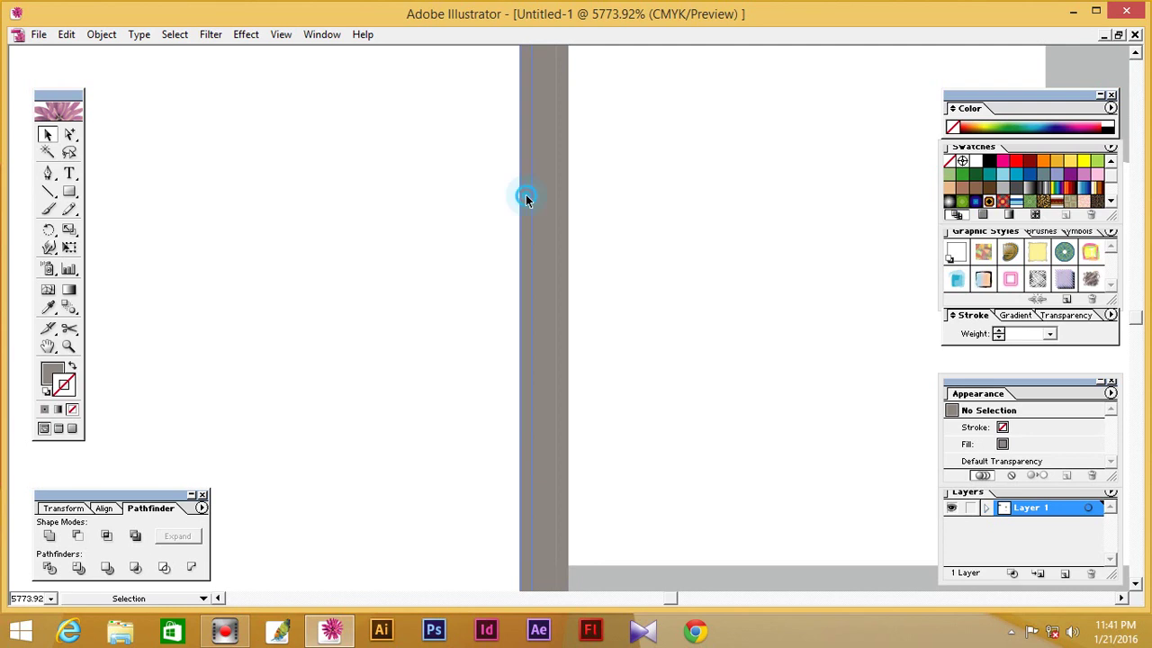
click(181, 42)
mouse_move(187, 164)
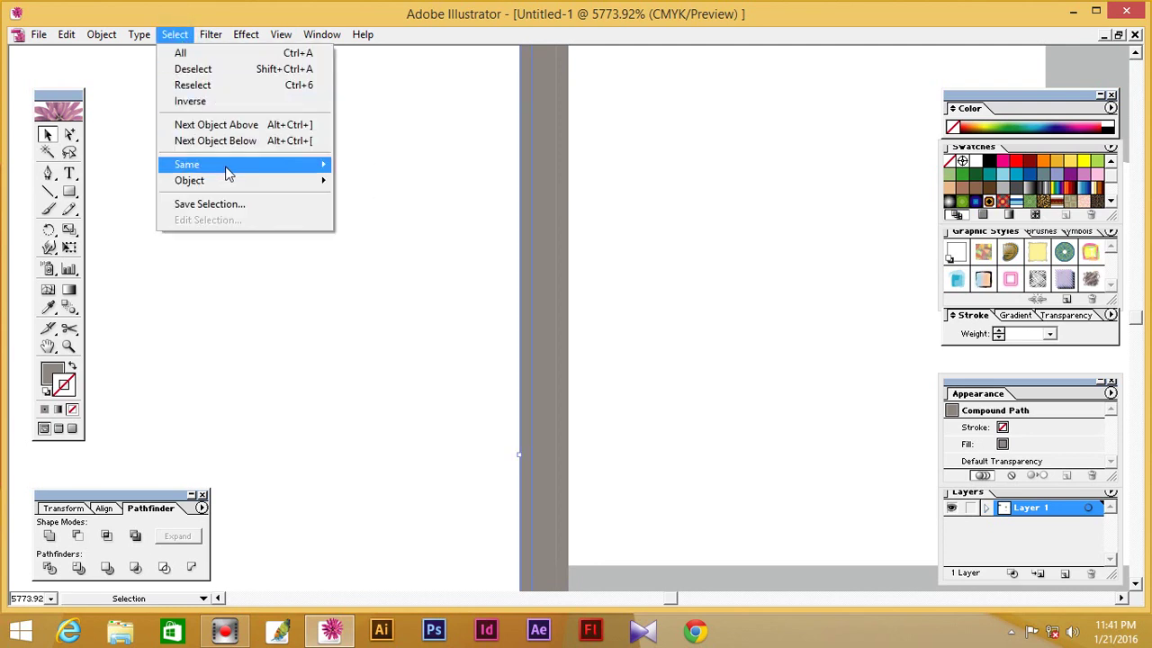
click(376, 196)
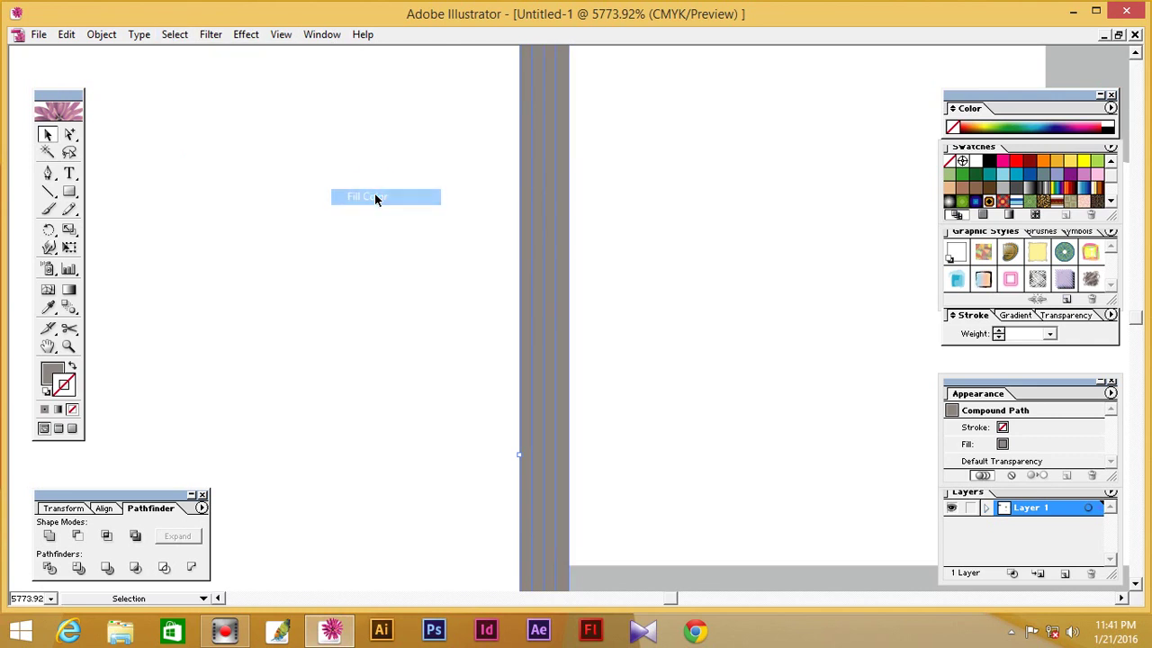
click(50, 538)
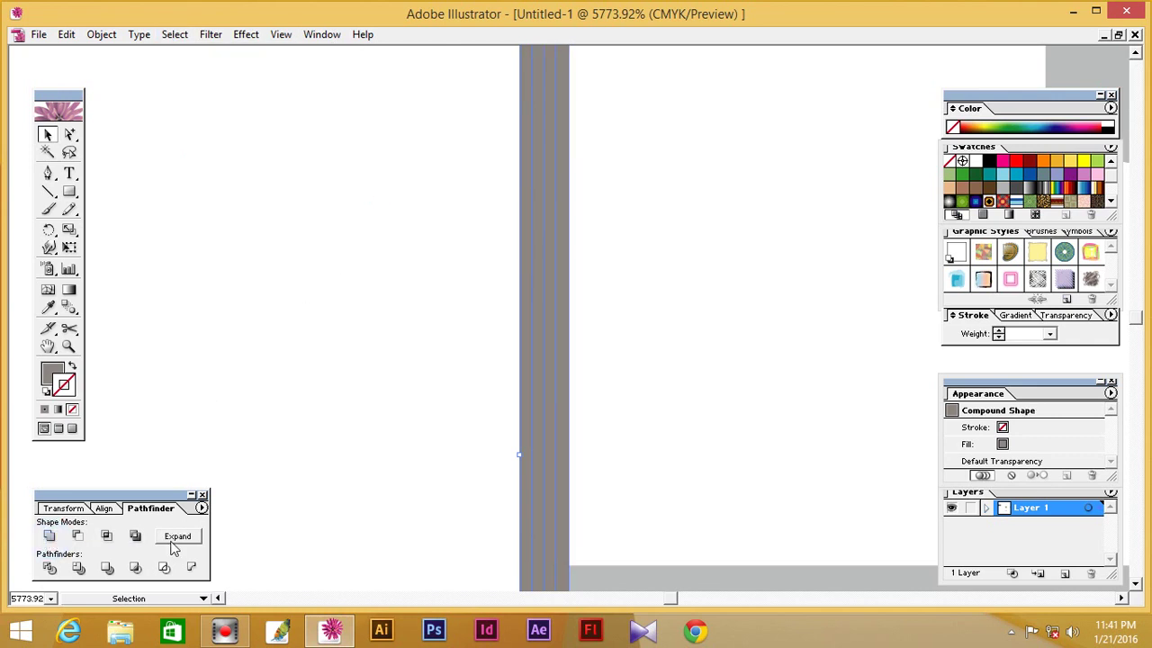
click(177, 538)
click(263, 417)
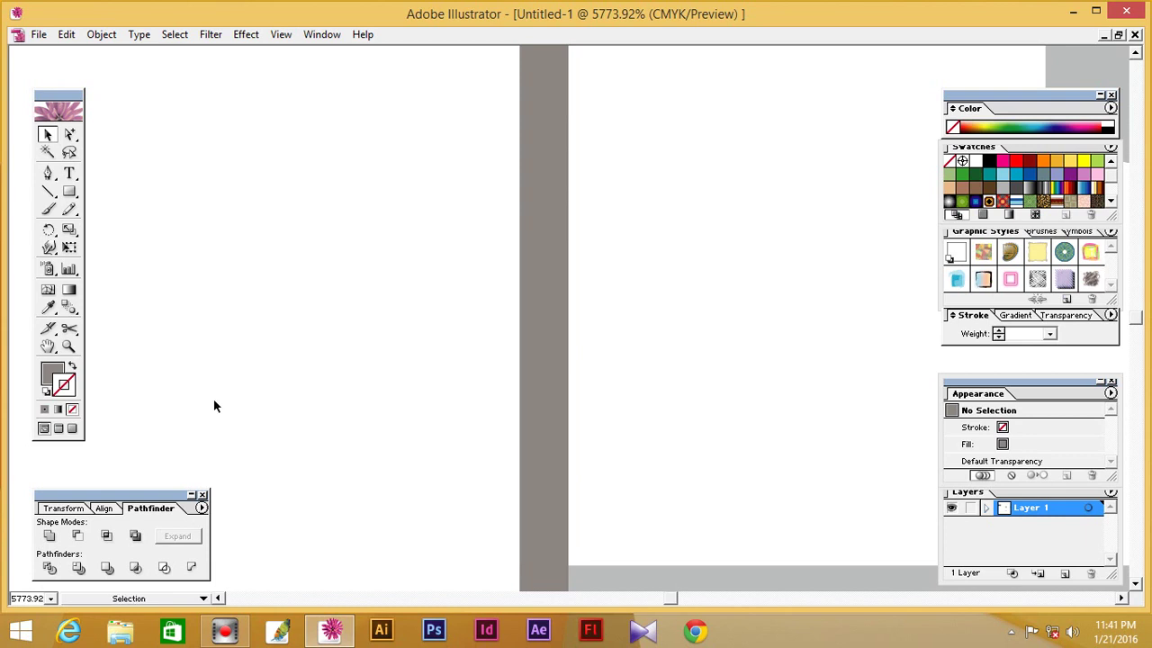
key(ctrl+alt+space)
Step: Zoom out, then marquee-zoom so the whole Joe&Co 3XL label fills the view
ctrl+alt+click(528, 380)
ctrl+alt+click(589, 418)
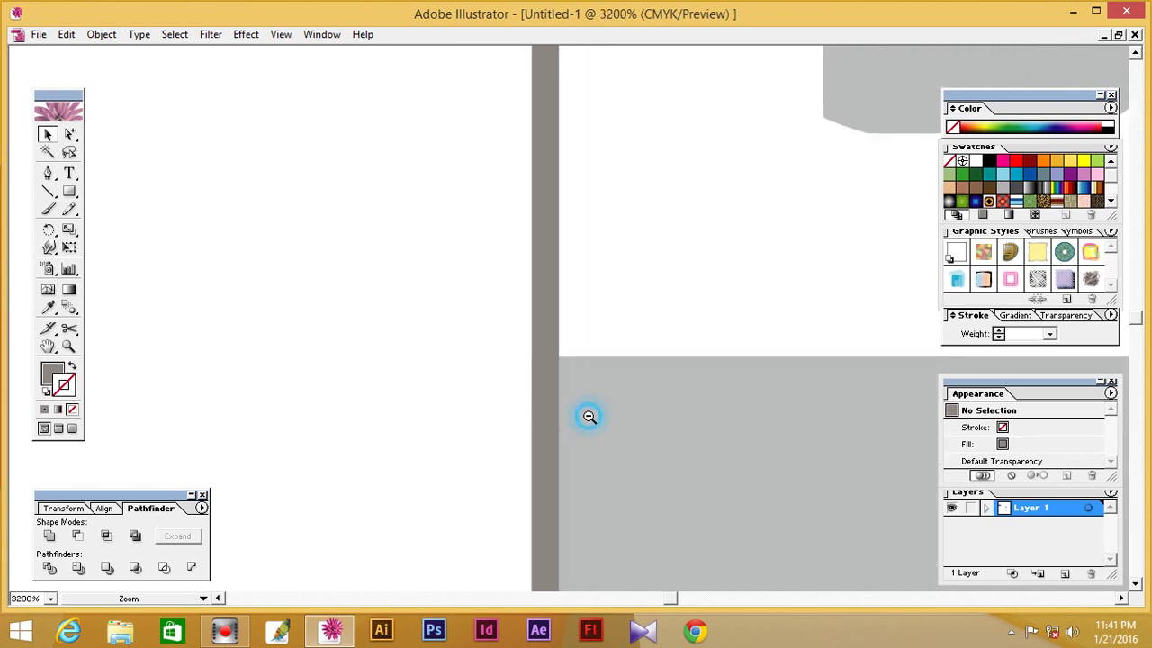
ctrl+alt+click(586, 417)
ctrl+alt+click(542, 407)
ctrl+alt+click(547, 393)
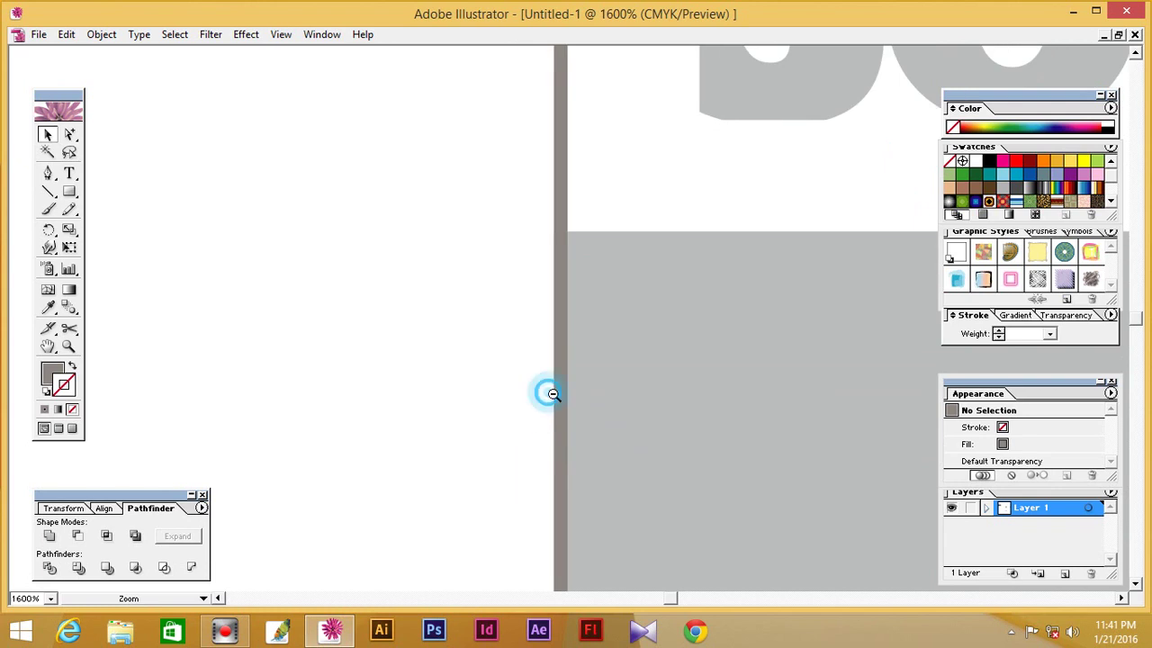
ctrl+alt+click(570, 423)
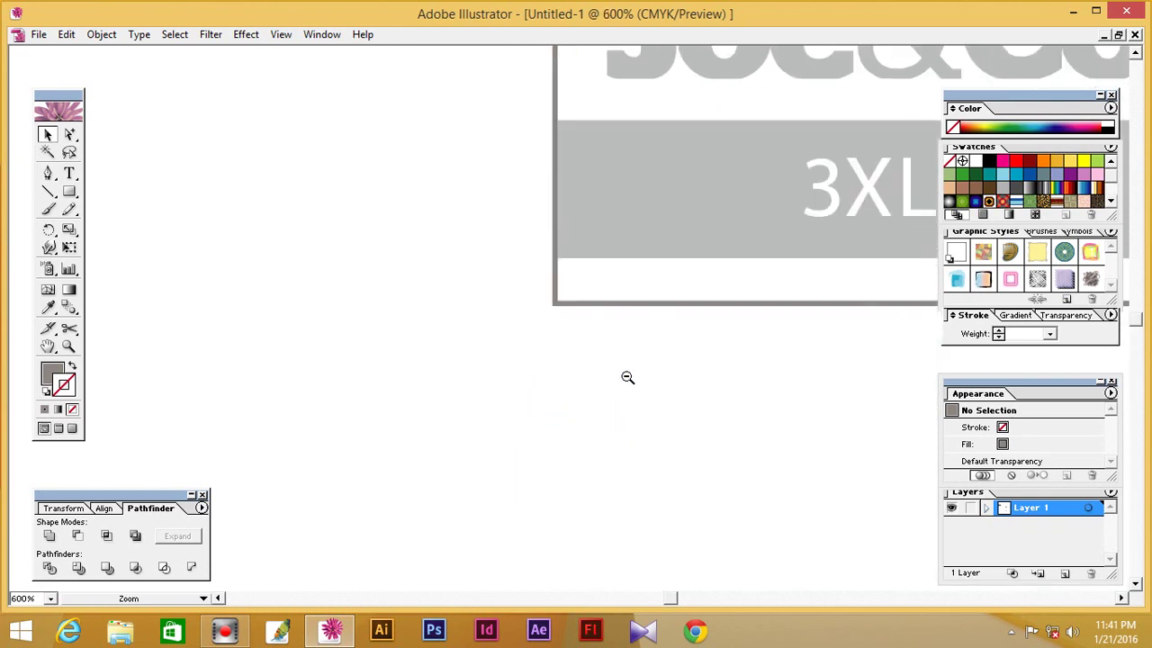
ctrl+alt+click(635, 332)
ctrl+alt+click(645, 293)
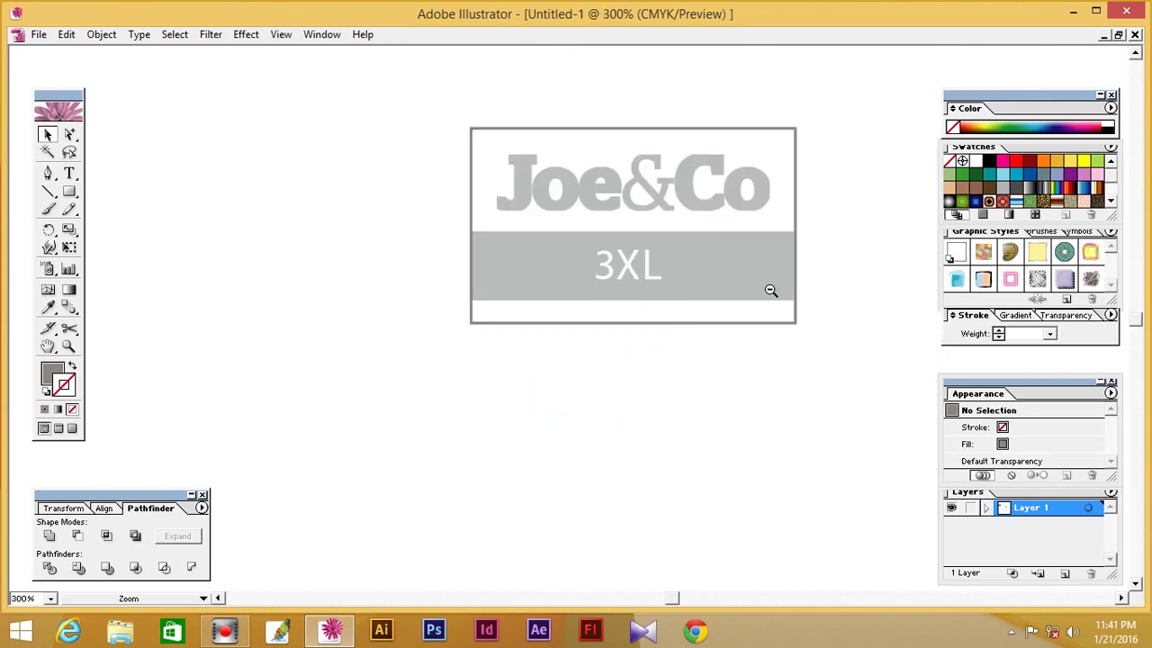
ctrl+alt+click(795, 252)
drag(329, 198, 710, 420)
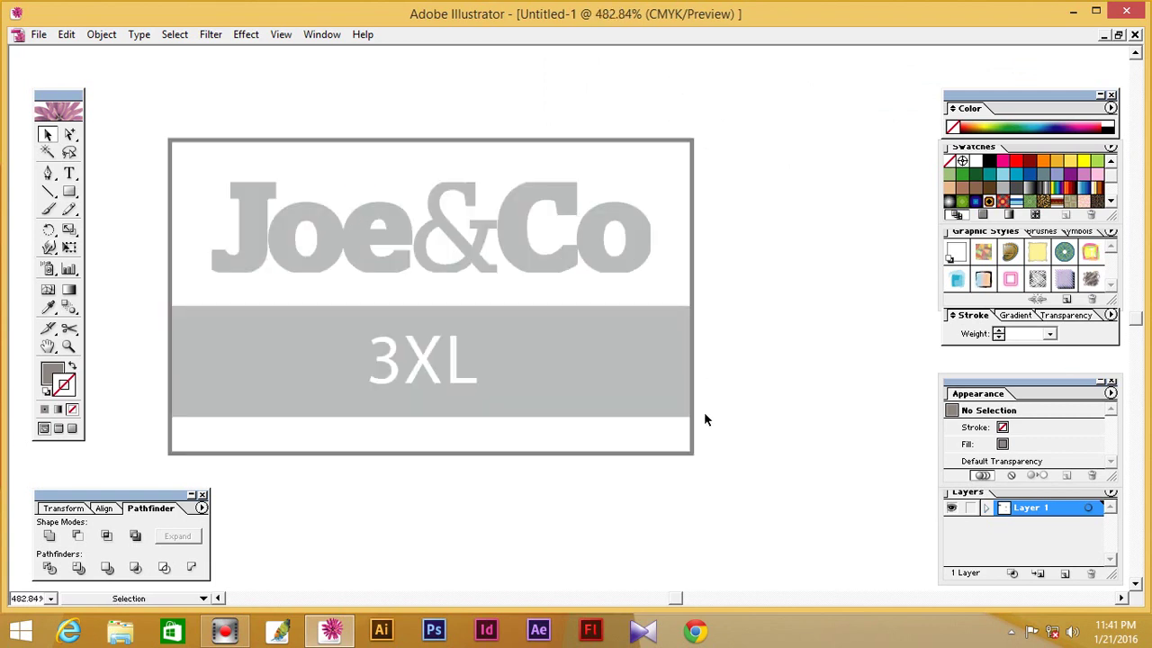
Step: Sample the band's grey as the fill with the Eyedropper, then marquee-select the entire label
click(693, 242)
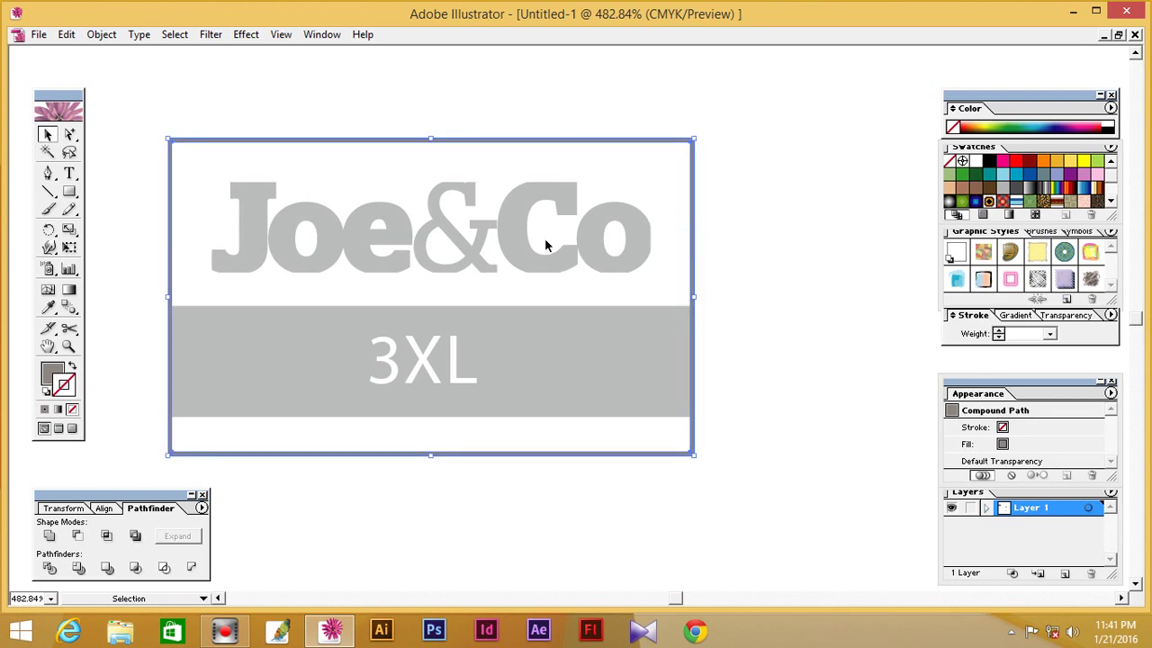
click(54, 372)
click(48, 309)
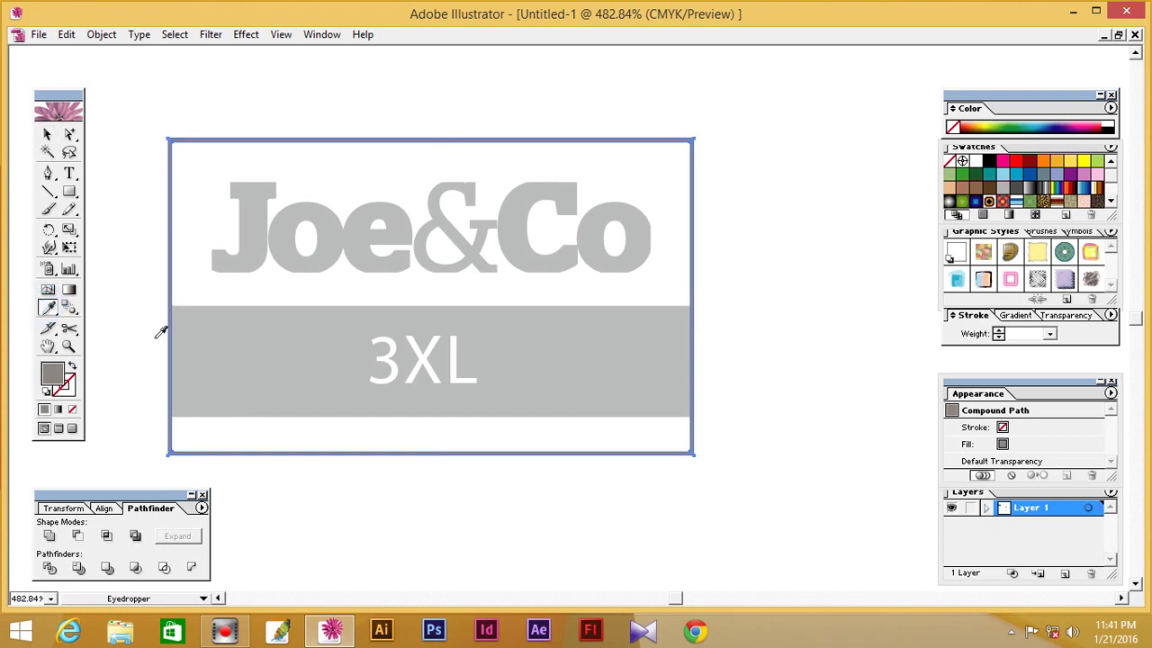
click(236, 328)
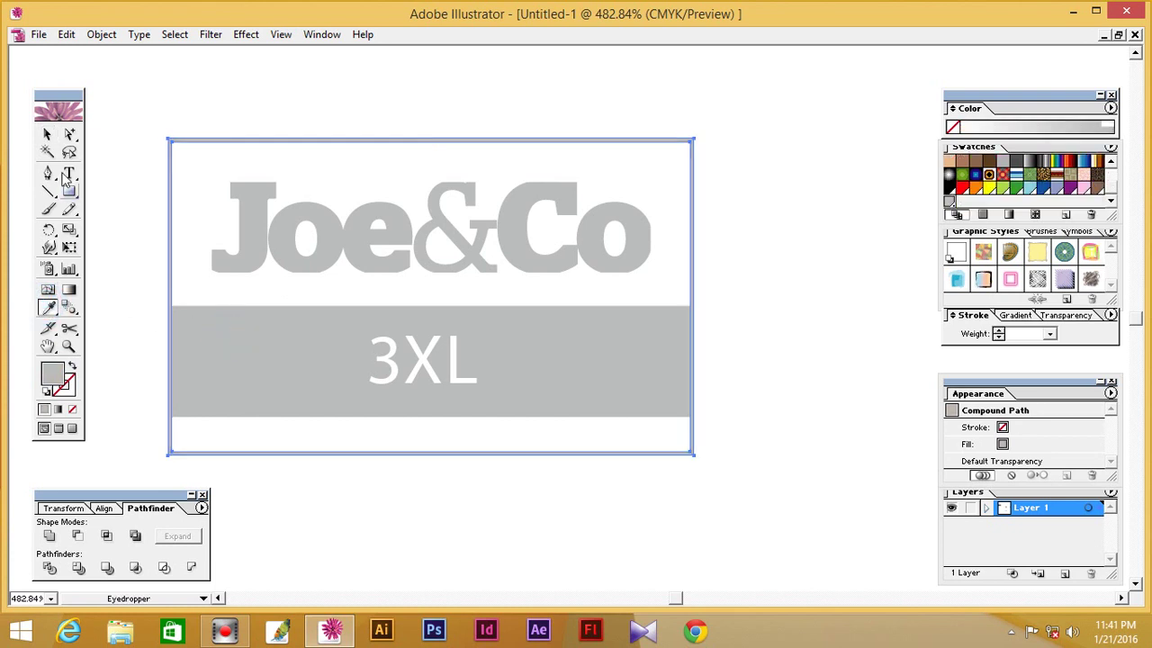
click(48, 135)
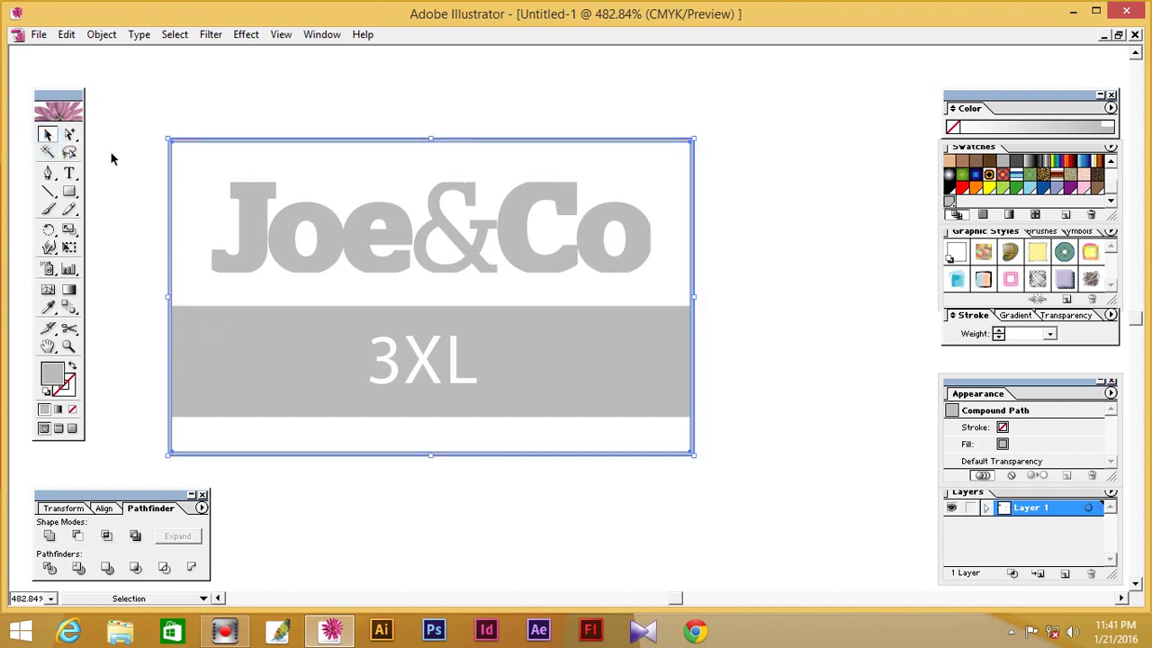
click(111, 158)
click(252, 213)
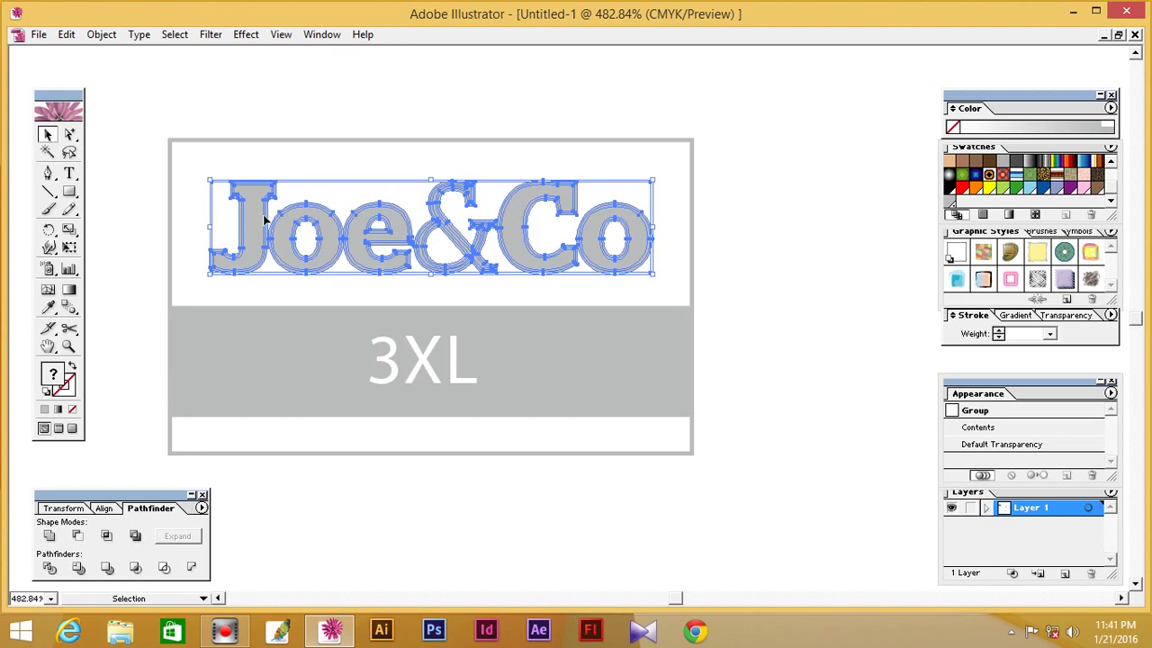
drag(127, 85, 775, 485)
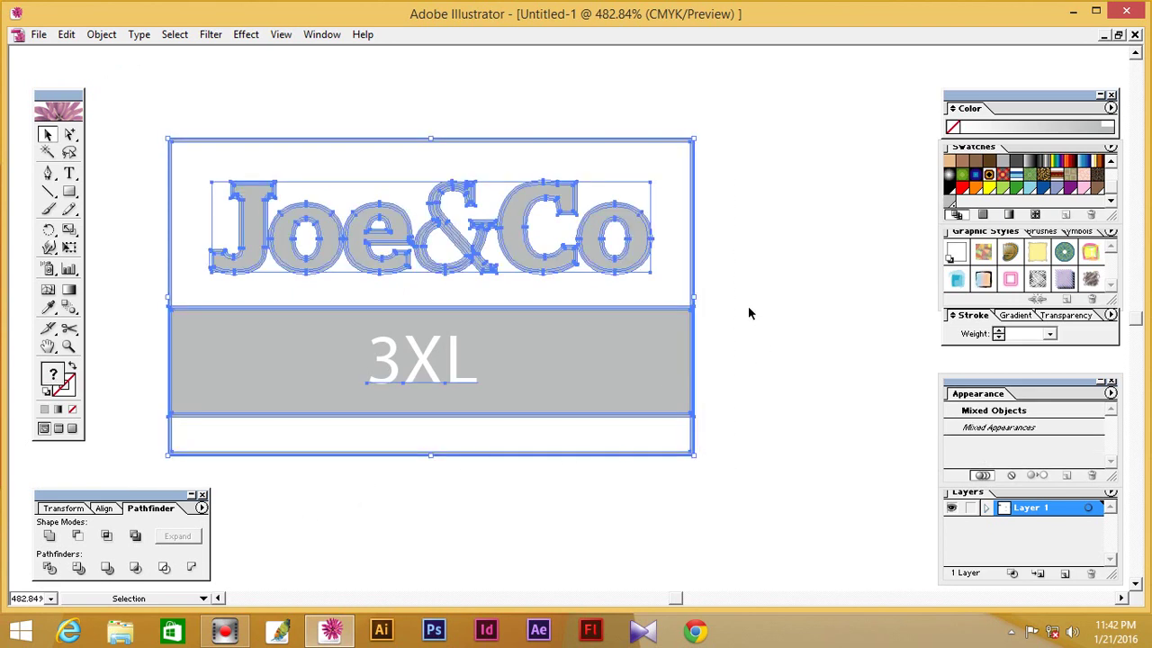
Step: Divide the label shapes where they overlap with Pathfinder and ungroup the divided pieces
click(49, 569)
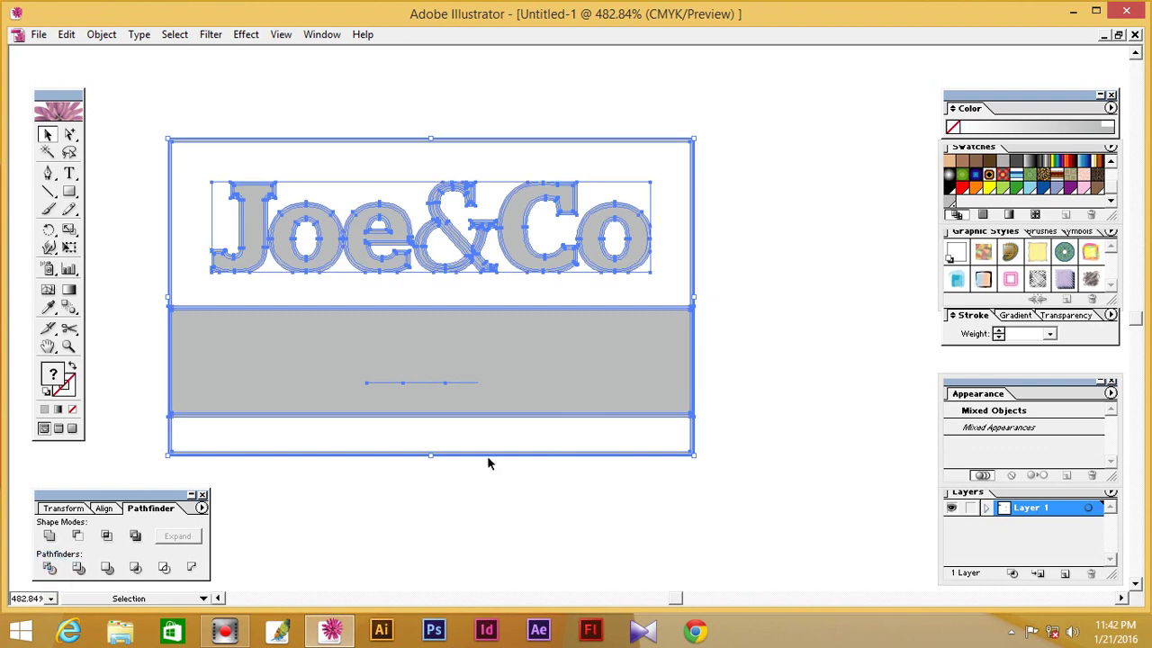
right_click(768, 282)
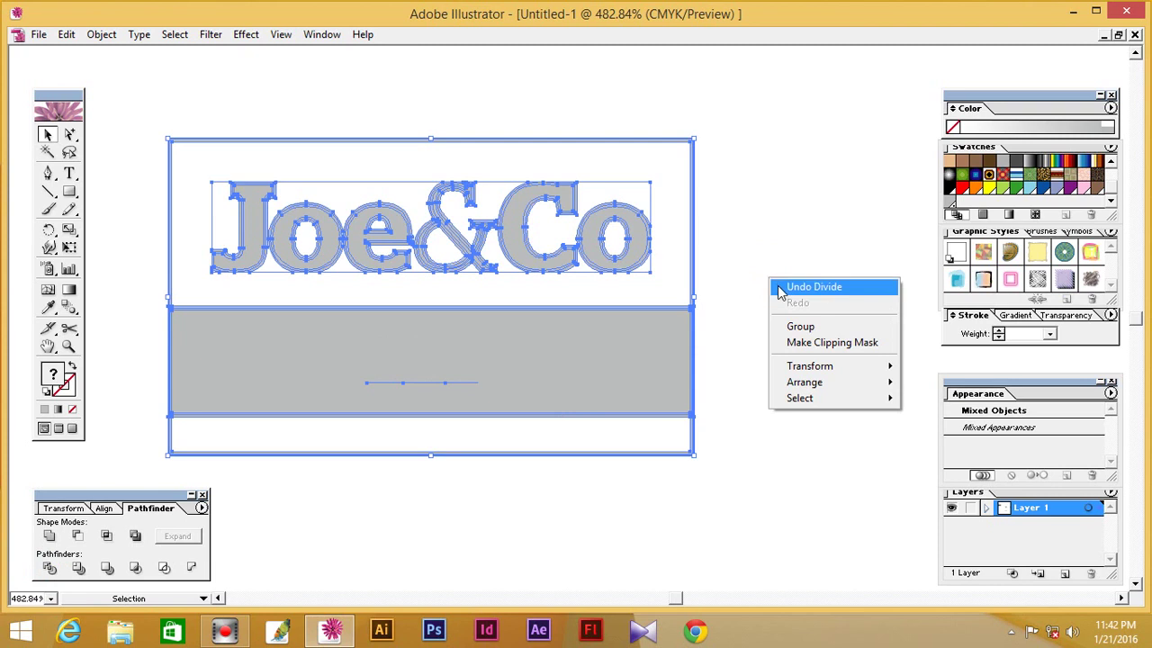
click(746, 283)
click(637, 332)
right_click(741, 303)
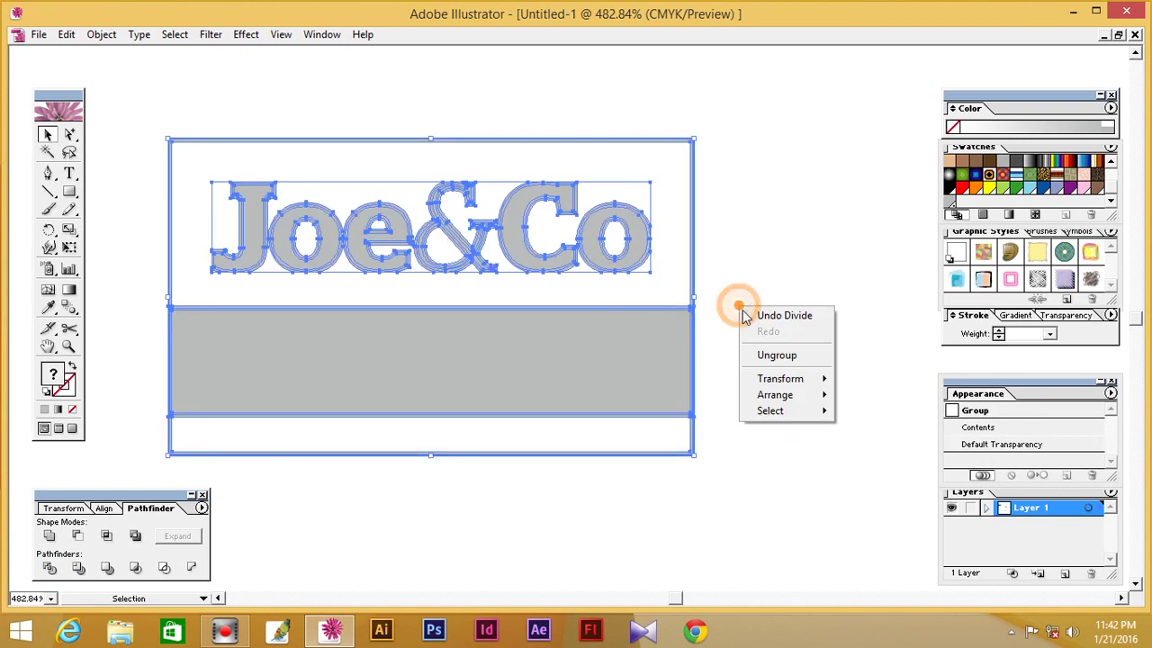
click(774, 356)
click(752, 292)
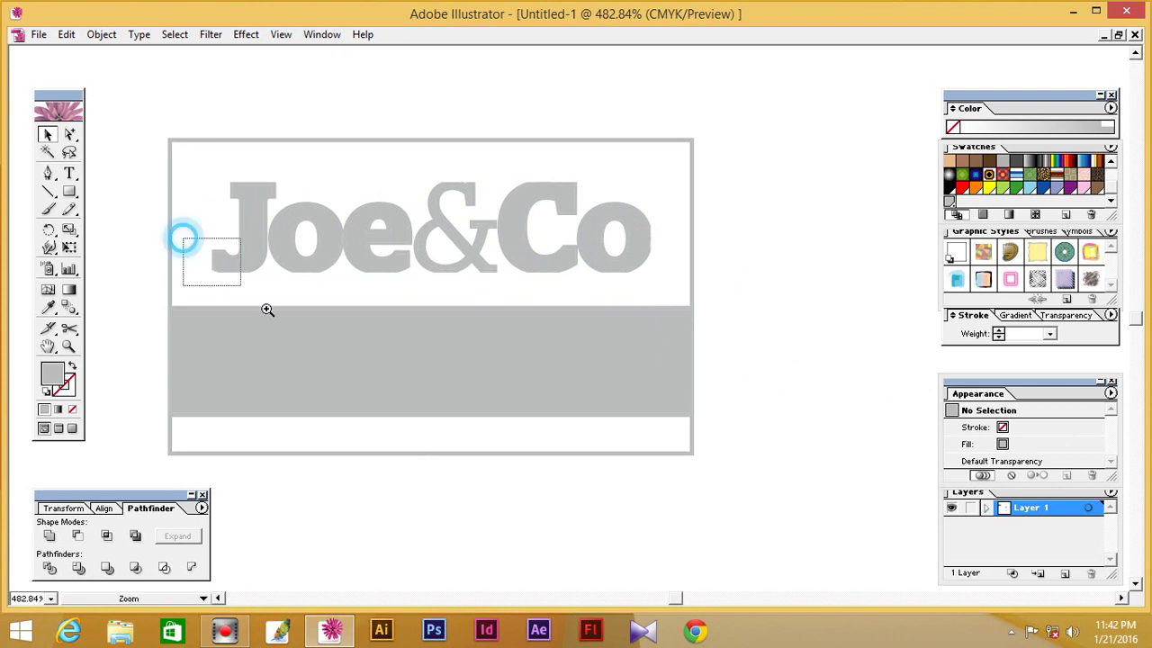
Step: Merge every shape sharing the J's fill into one expanded compound path, then zoom back out
drag(180, 236, 252, 310)
click(510, 236)
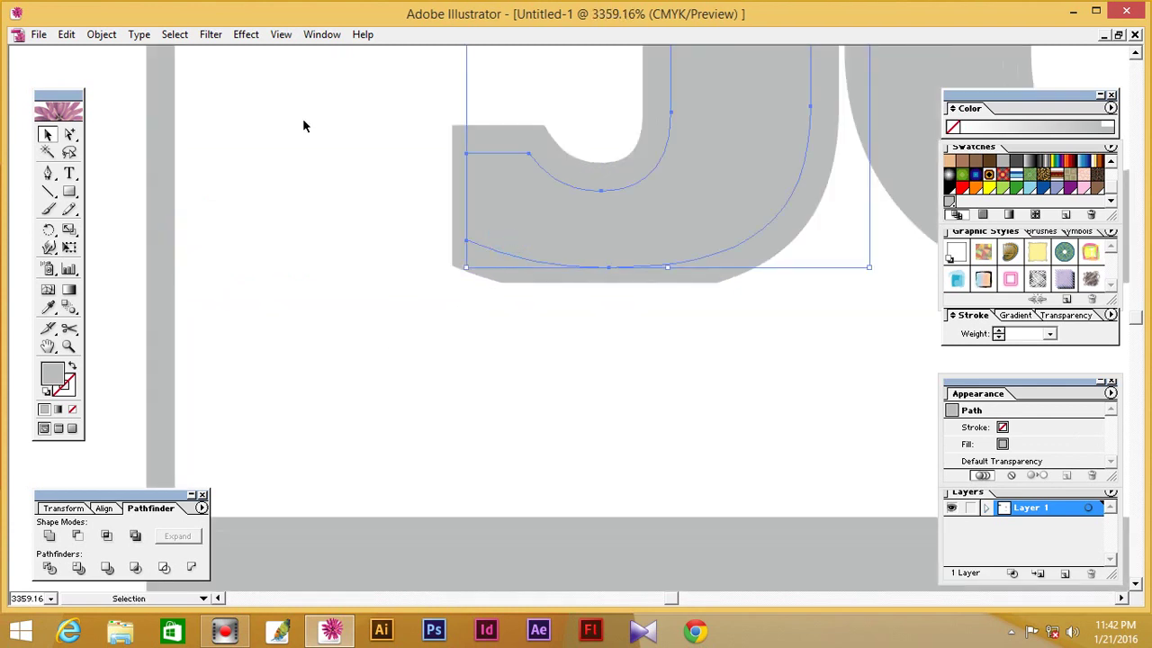
click(175, 34)
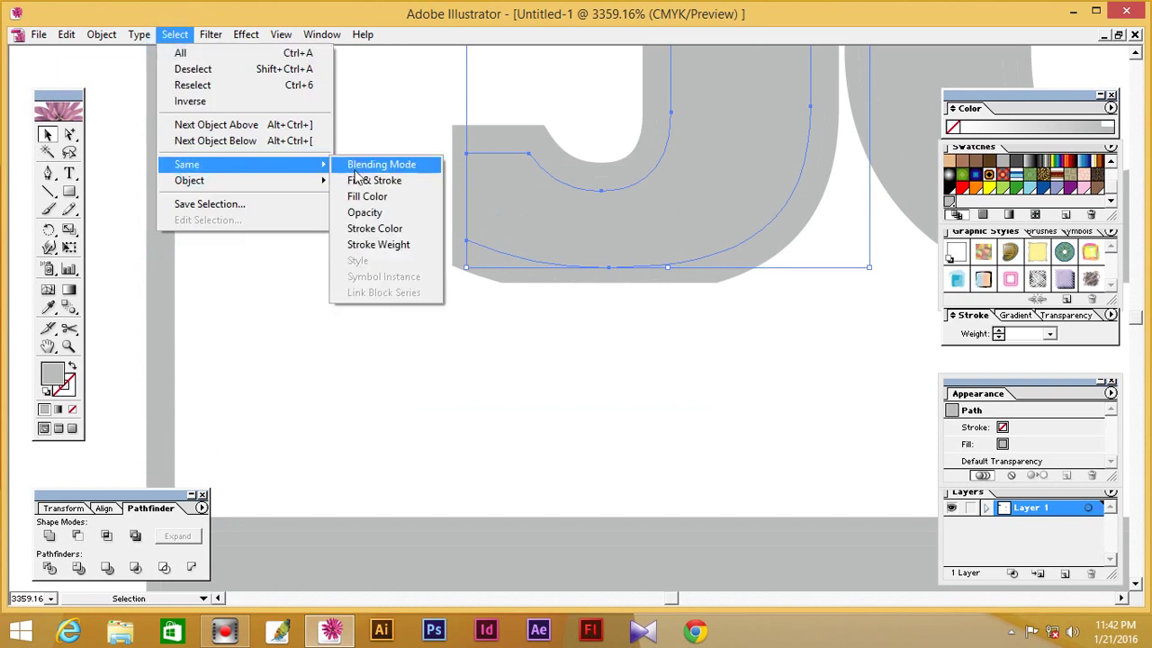
mouse_move(188, 164)
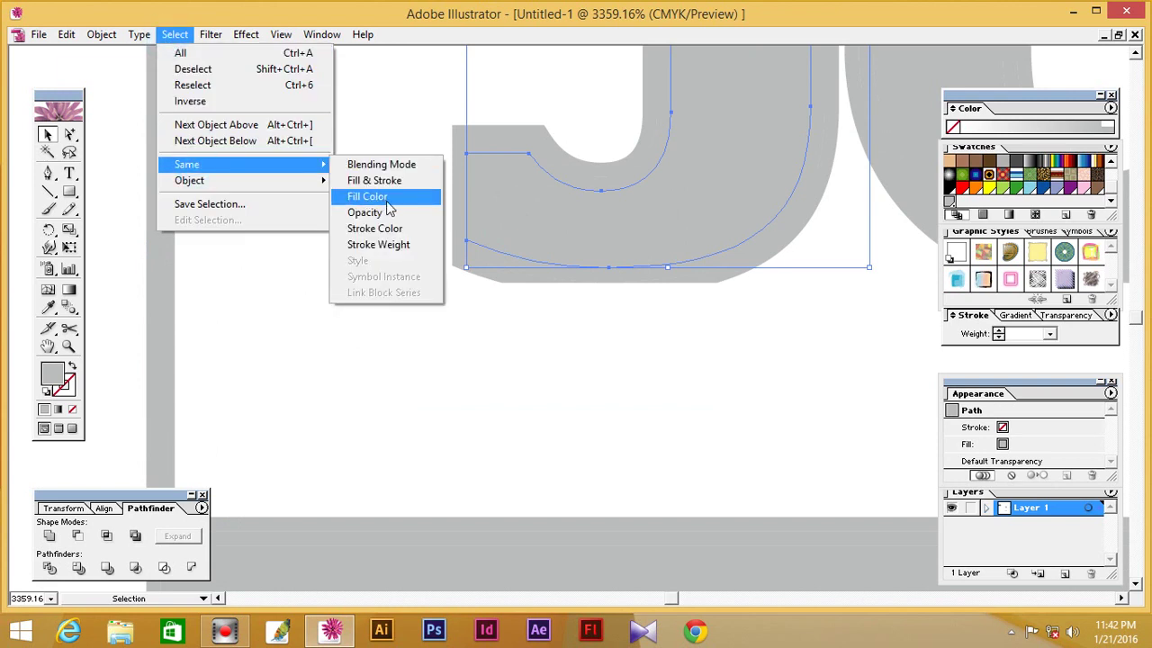
click(385, 199)
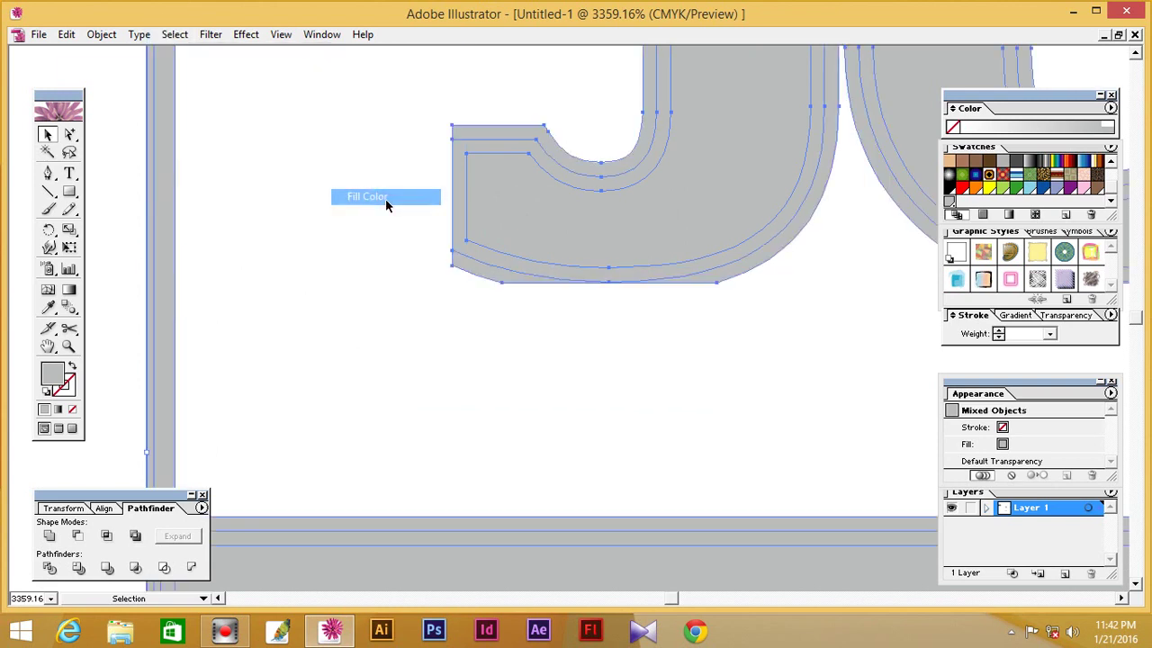
click(51, 537)
click(177, 535)
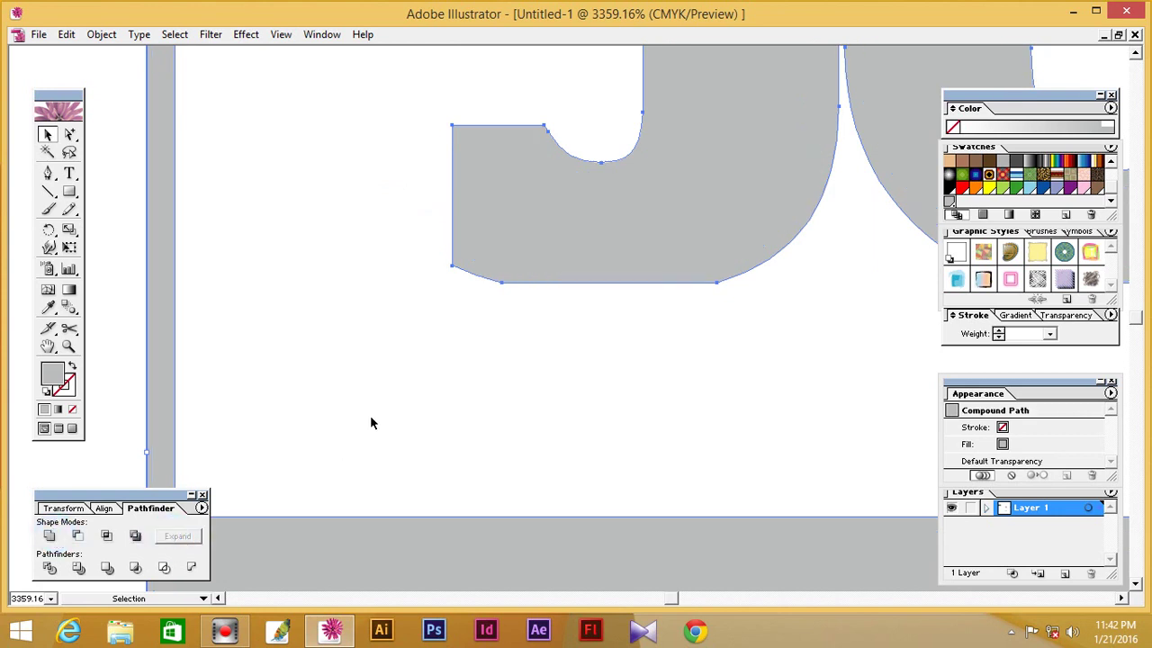
key(ctrl+minus)
key(ctrl+minus)
key(ctrl+minus)
key(ctrl+minus)
key(ctrl+minus)
key(ctrl+minus)
key(ctrl+minus)
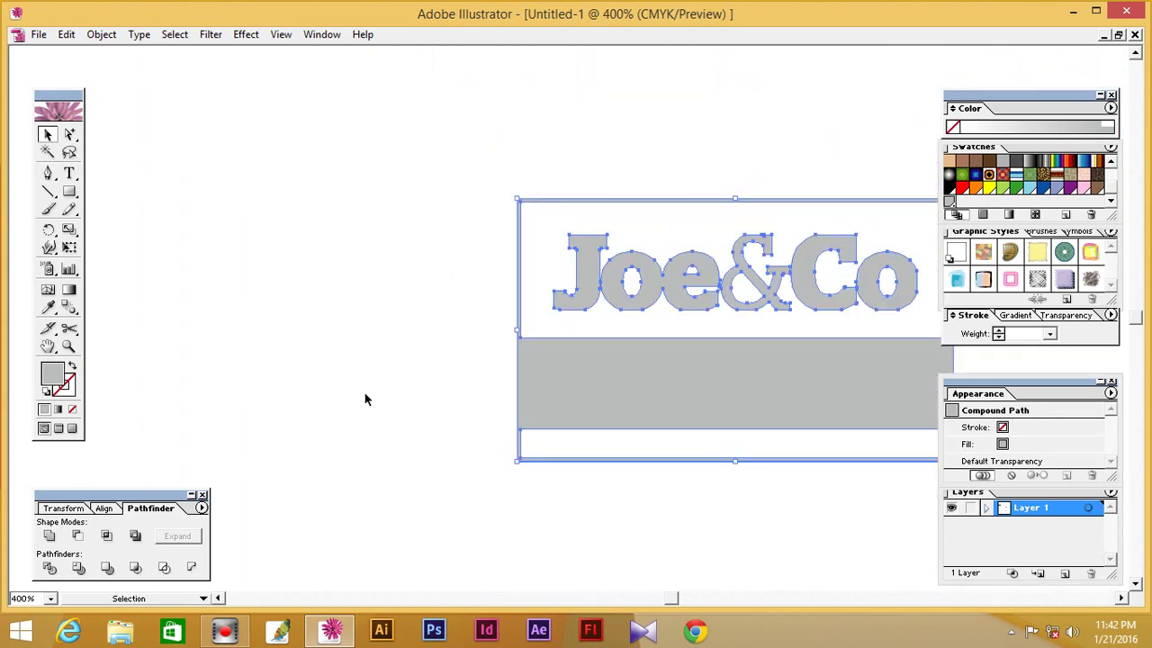
key(ctrl+minus)
Step: Marquee-select the Joe&Co lettering, band and 3XL text and group them with Object > Group
click(477, 356)
drag(617, 365, 387, 364)
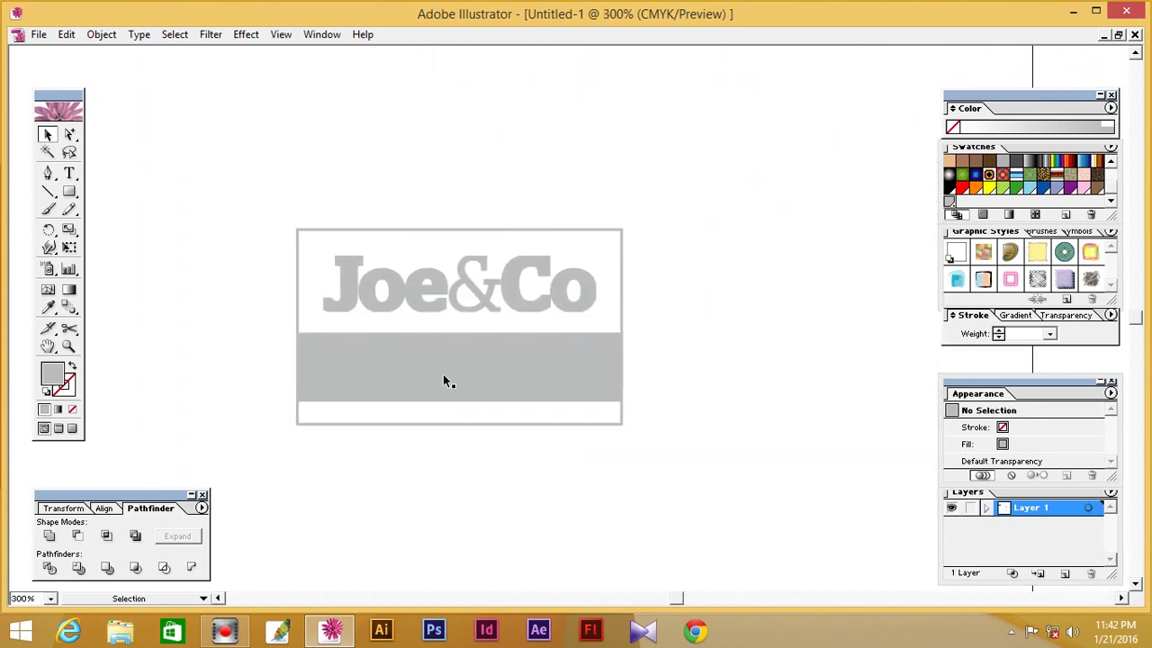
click(444, 376)
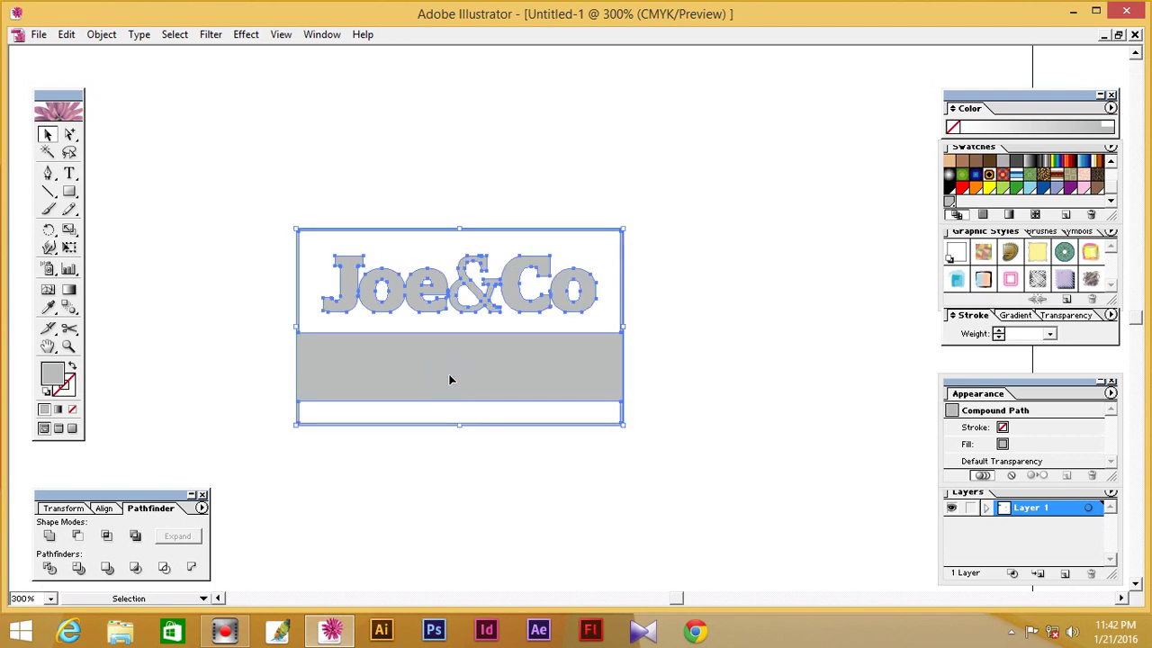
key(shift)
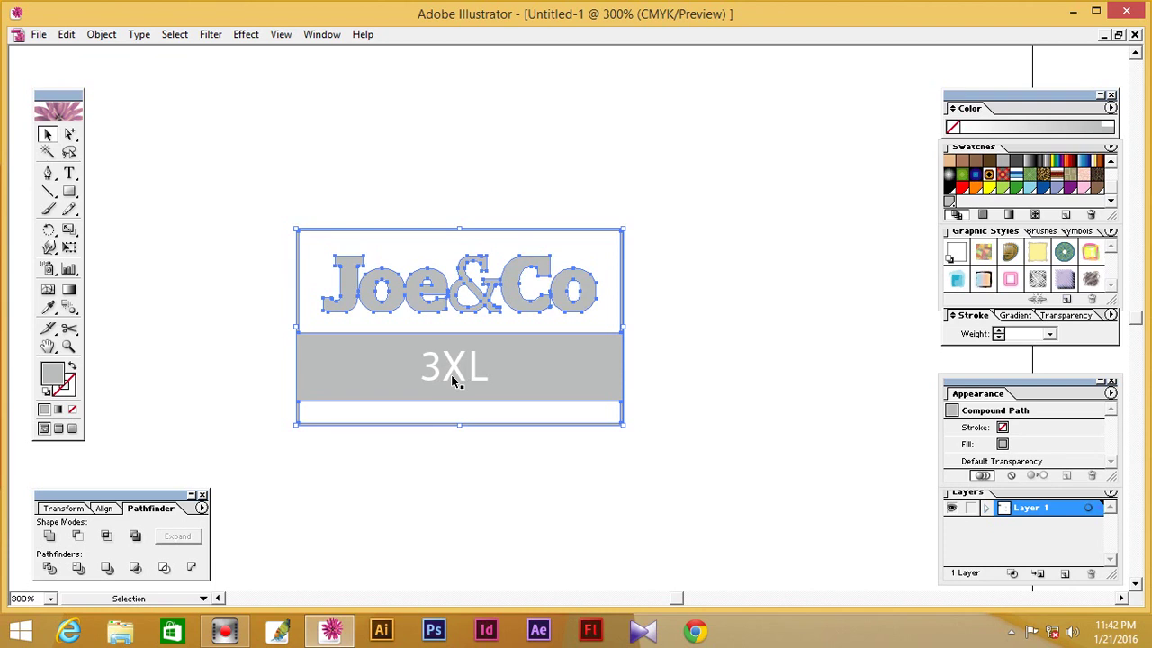
click(729, 365)
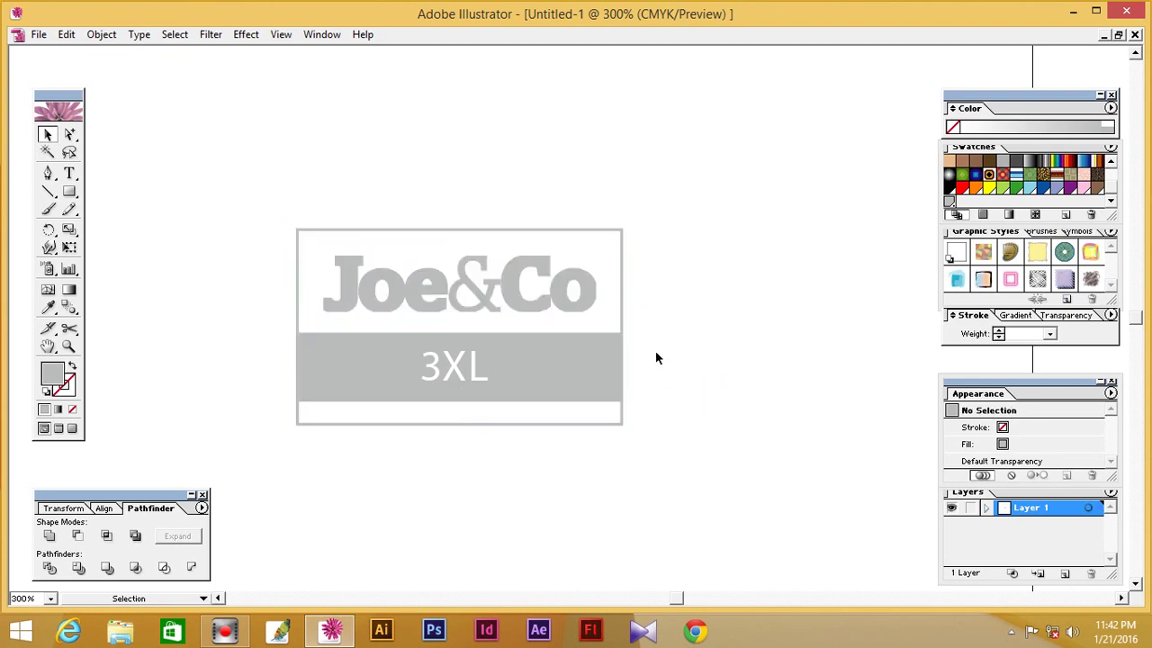
click(426, 304)
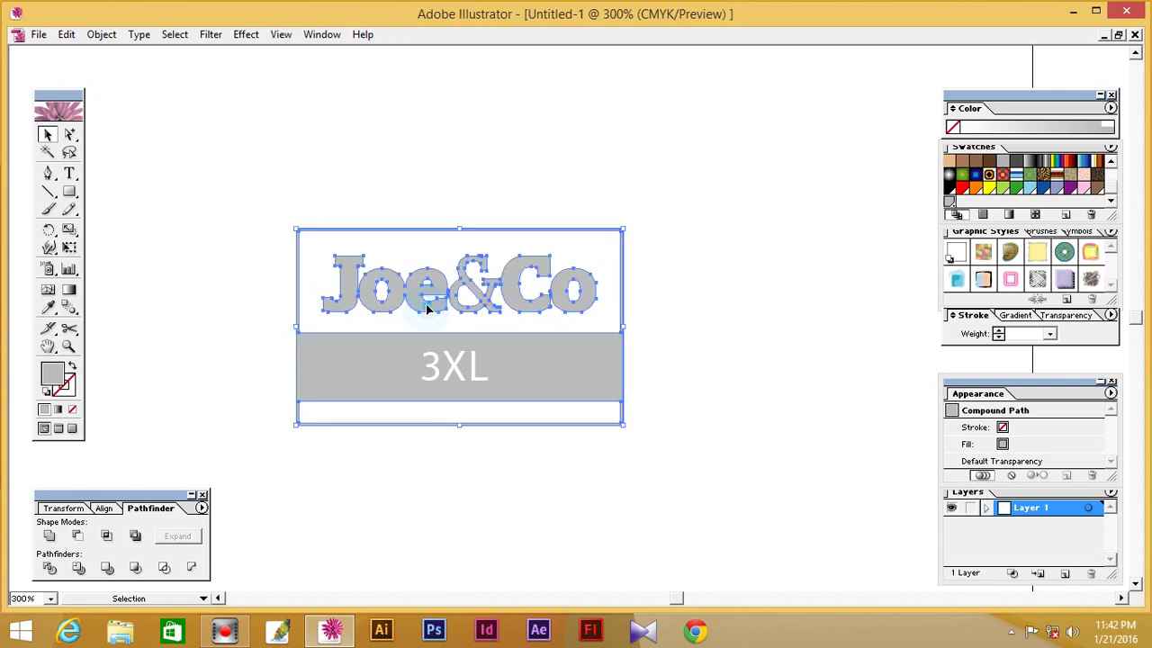
click(704, 273)
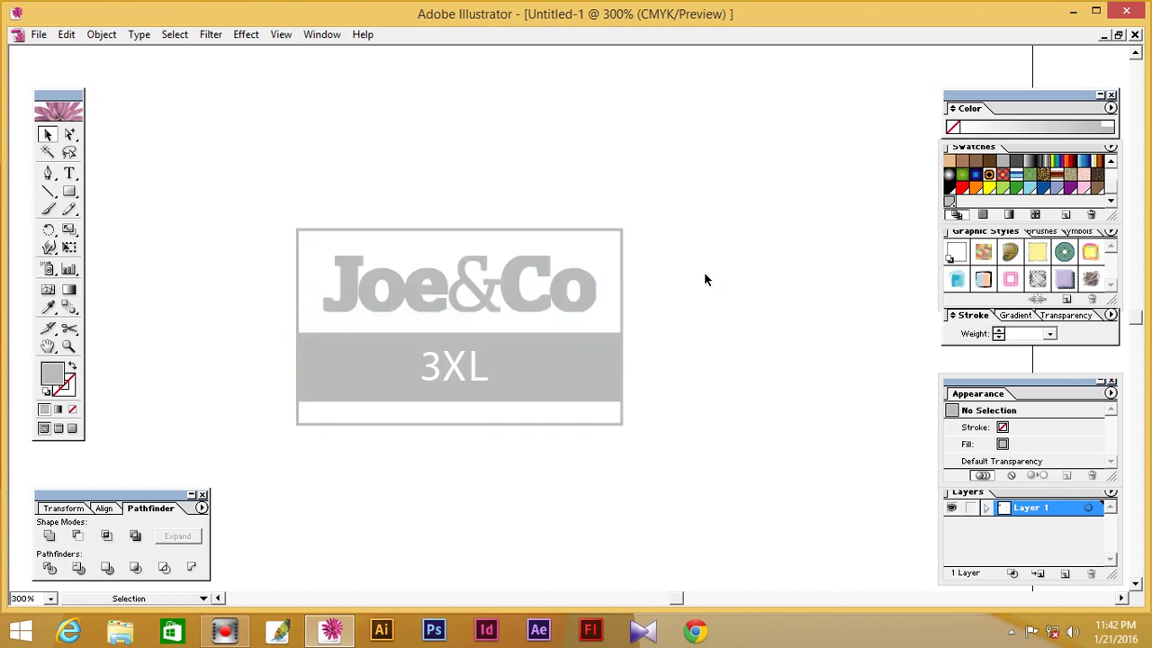
drag(220, 170, 703, 470)
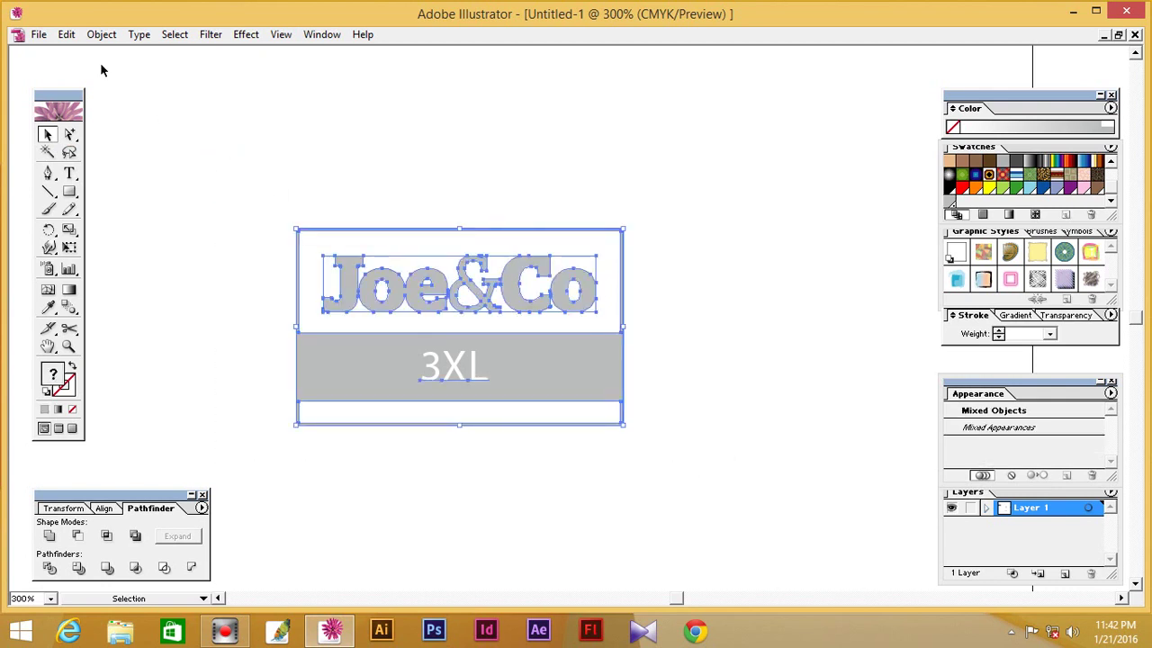
click(101, 34)
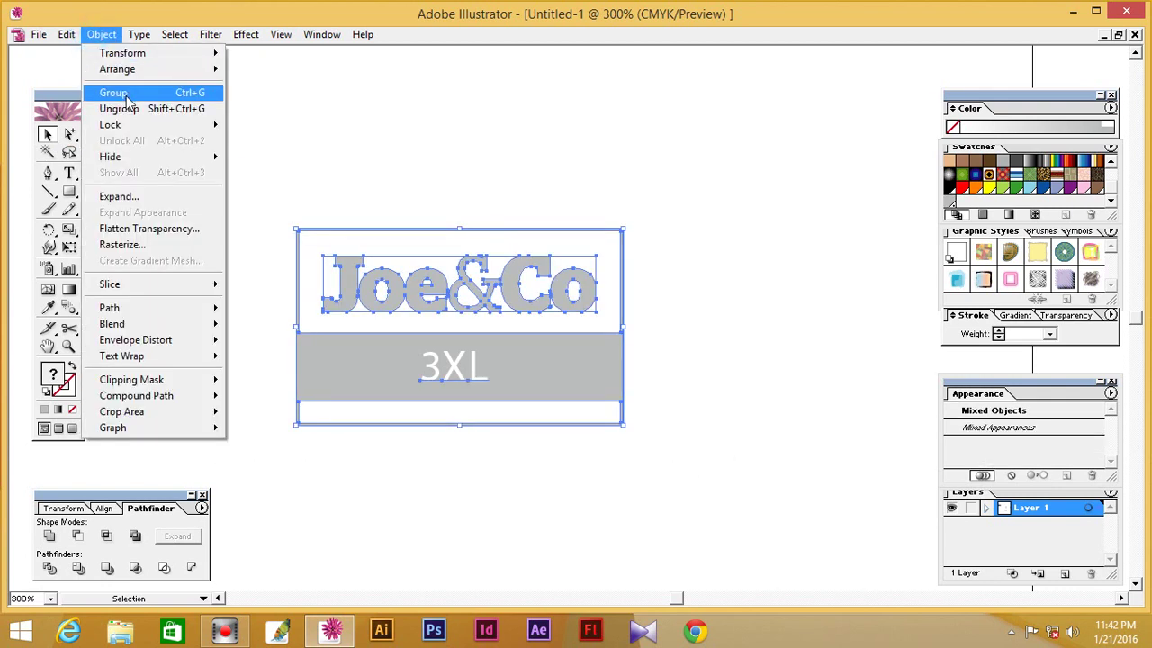
click(126, 100)
click(209, 180)
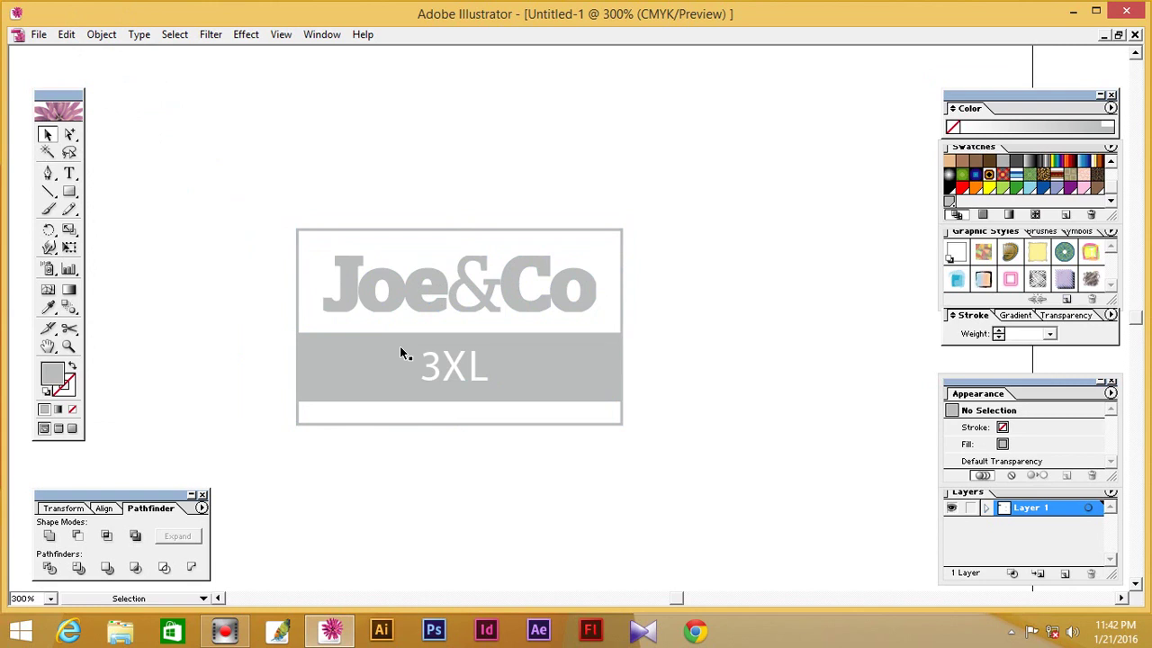
key(ctrl+minus)
key(ctrl+minus)
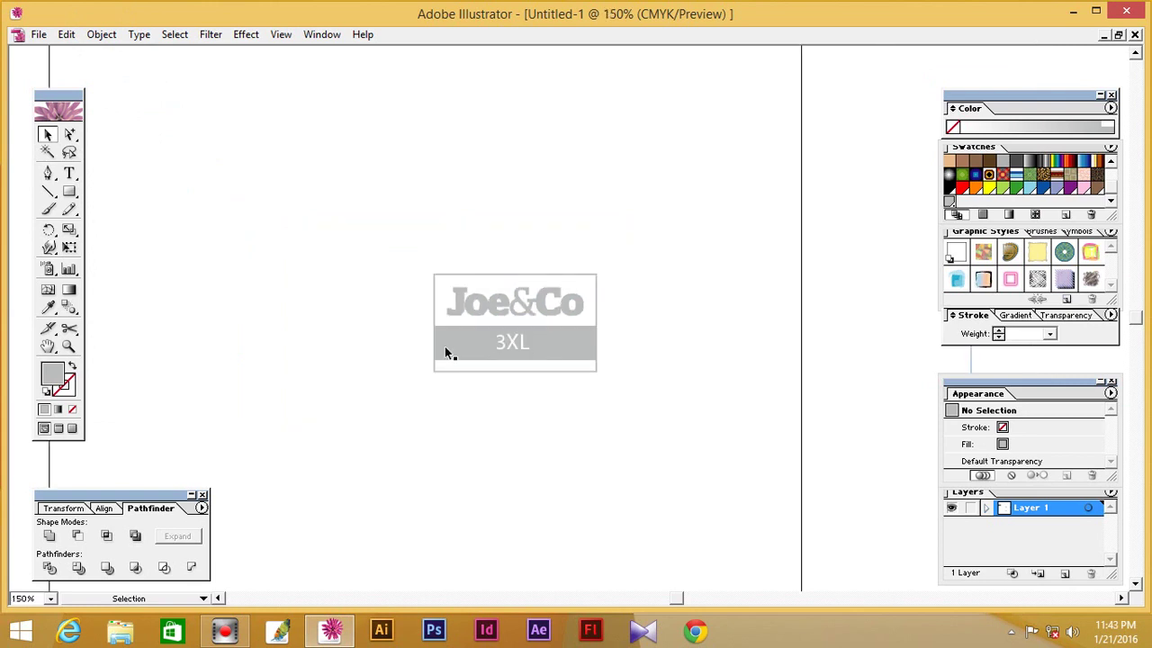
Step: Alt-drag and Ctrl+D copies of the label, then undo and delete the extra copies
mouse_move(465, 353)
mouse_down()
mouse_move(193, 327)
mouse_move(378, 333)
mouse_move(177, 462)
mouse_up()
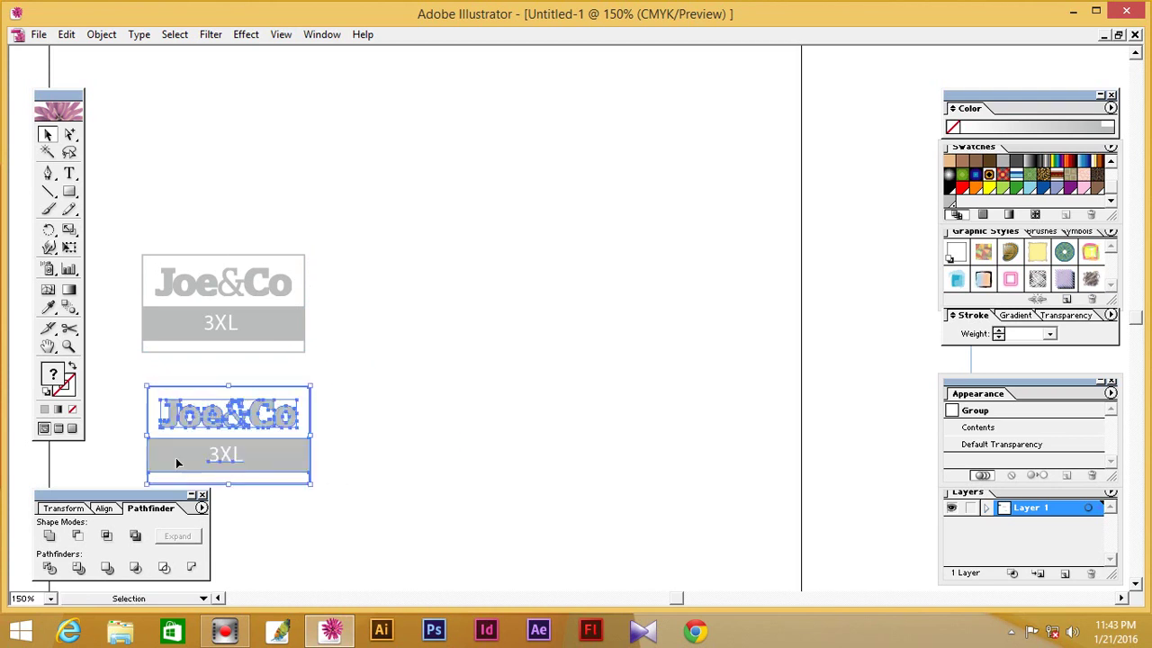
mouse_move(321, 339)
mouse_down()
mouse_move(317, 389)
mouse_move(516, 379)
mouse_up()
click(416, 374)
click(322, 372)
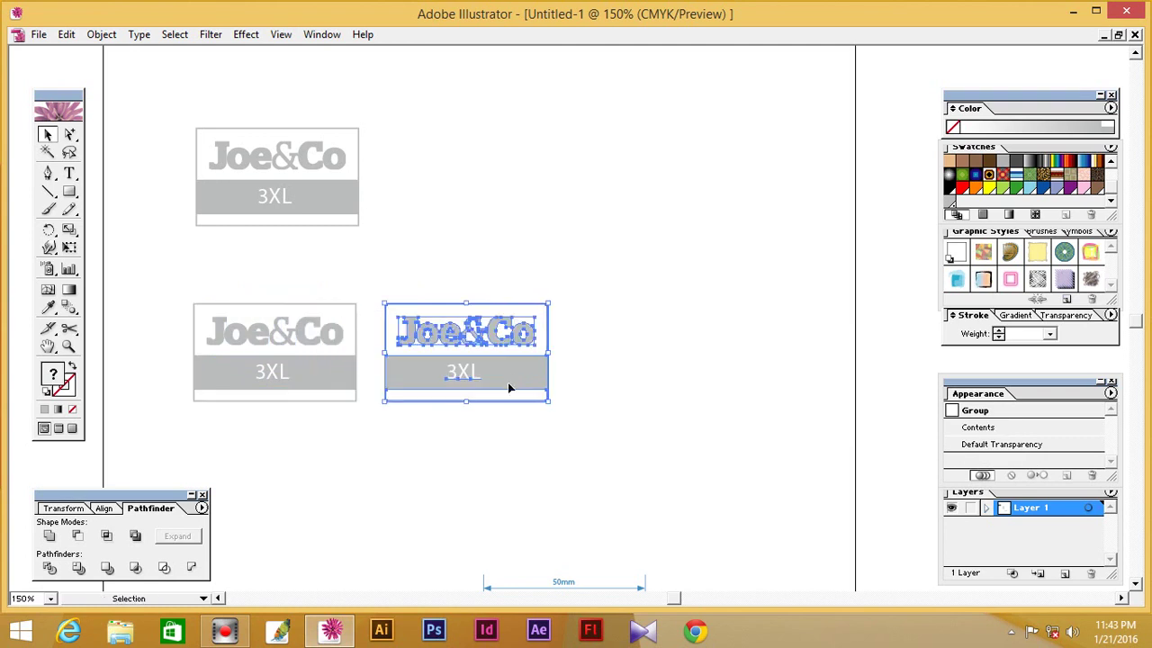
key(ctrl+d)
key(ctrl+minus)
key(ctrl+minus)
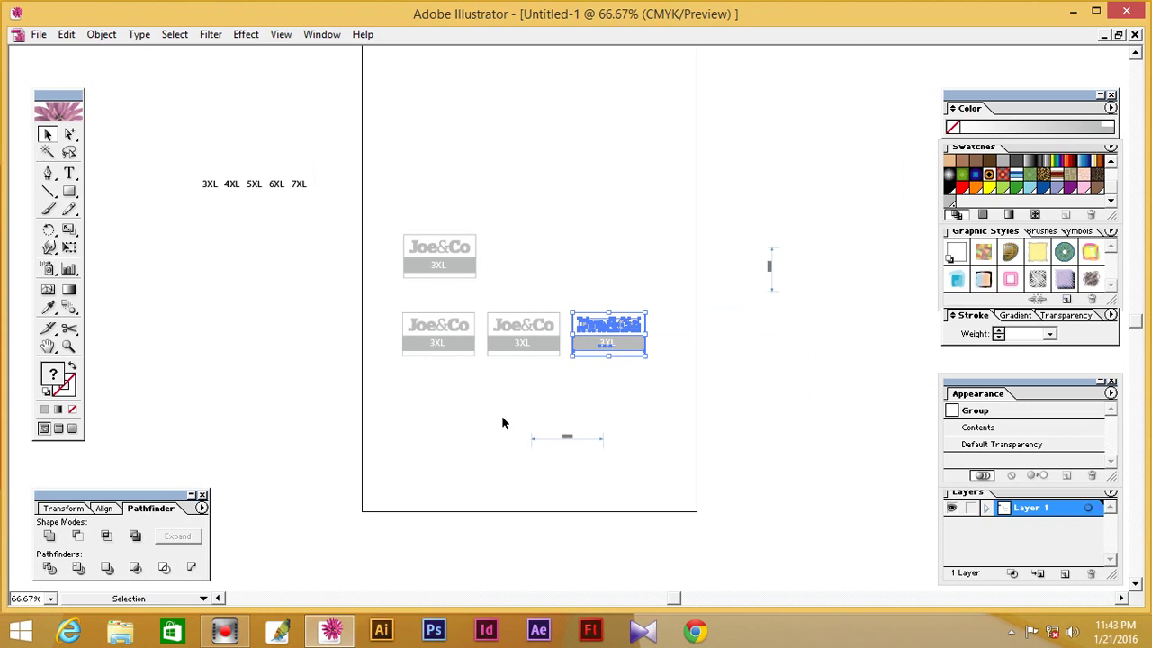
key(ctrl+z)
key(ctrl+z)
key(ctrl+z)
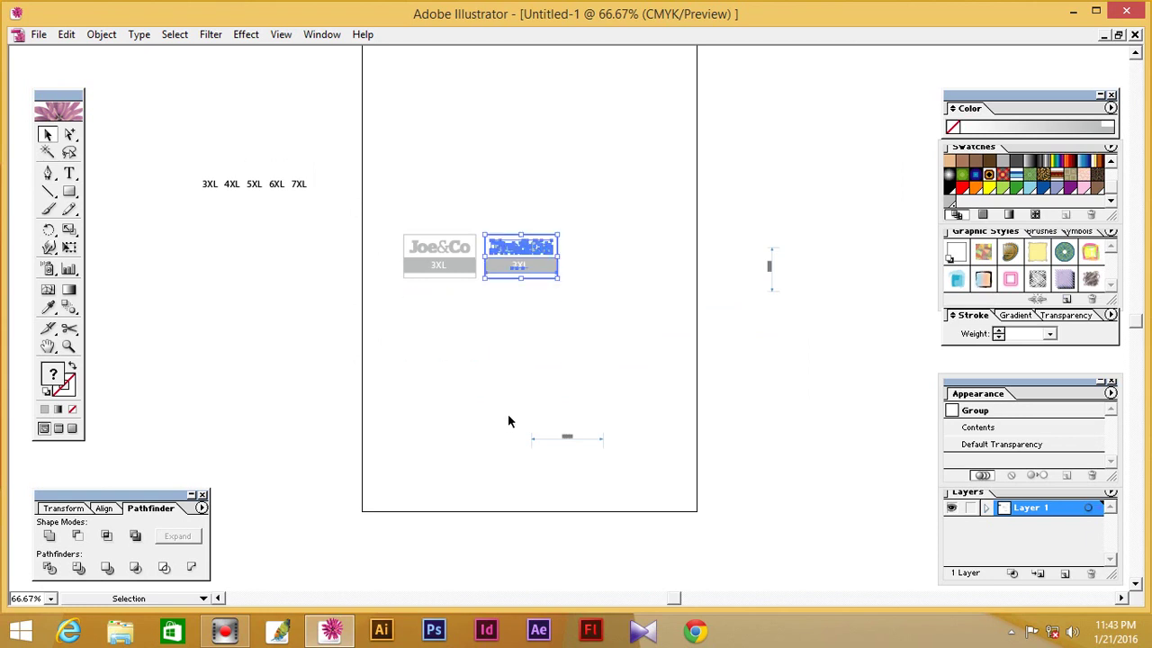
key(Delete)
Step: Move the 50mm width marker and 30mm height marker beside the remaining label
mouse_move(482, 389)
mouse_down()
mouse_move(621, 459)
mouse_move(430, 333)
mouse_up()
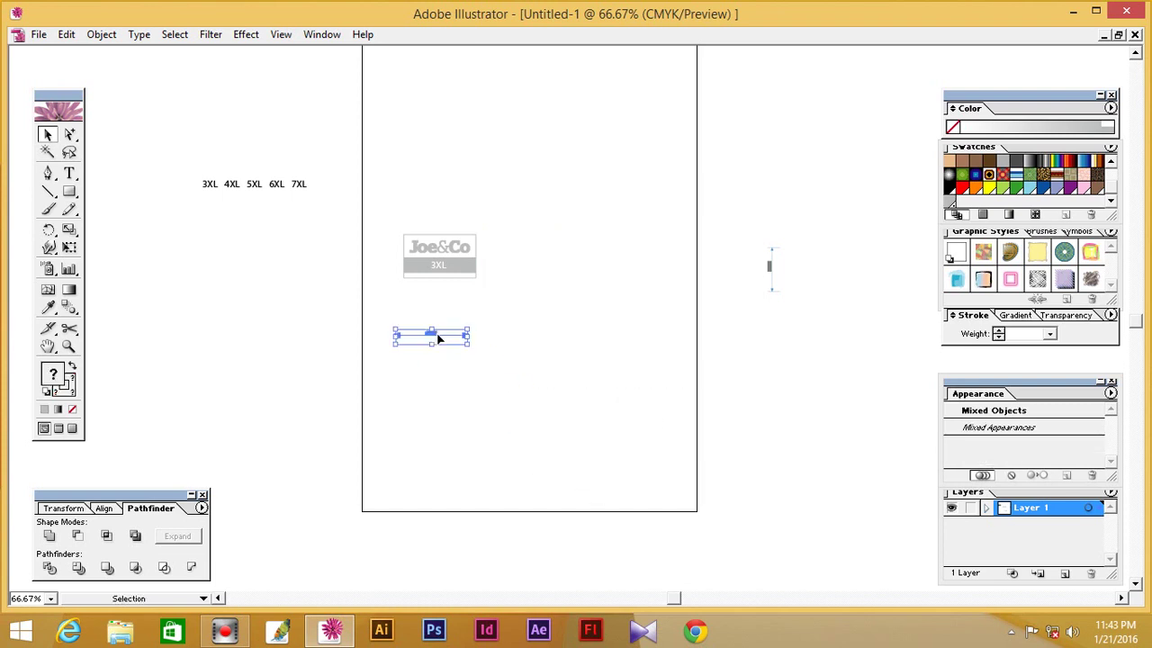
drag(727, 207, 829, 353)
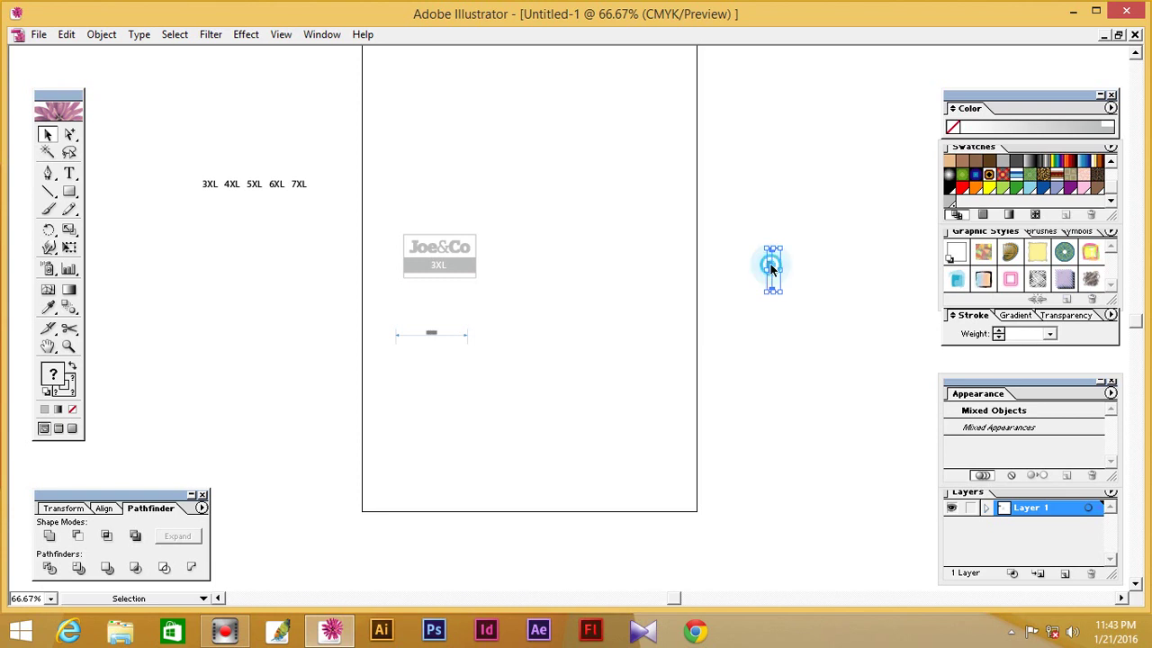
drag(772, 268, 516, 282)
click(583, 283)
Step: Zoom in on the label and markers and bring up the Transform panel
key(z)
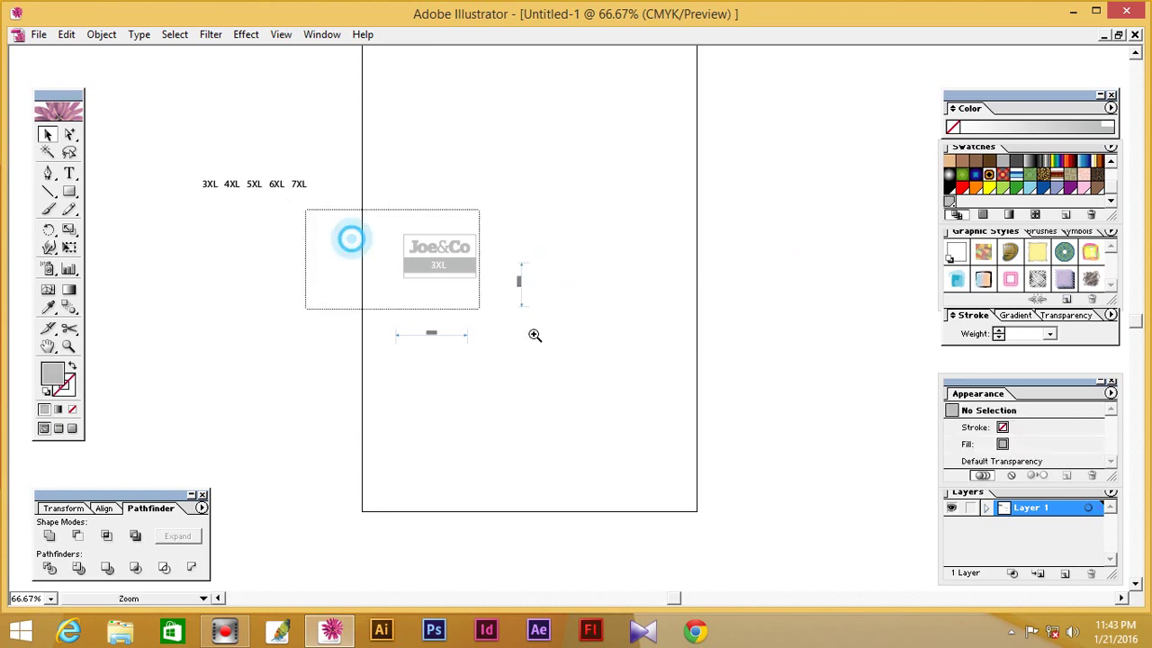
drag(405, 202, 540, 358)
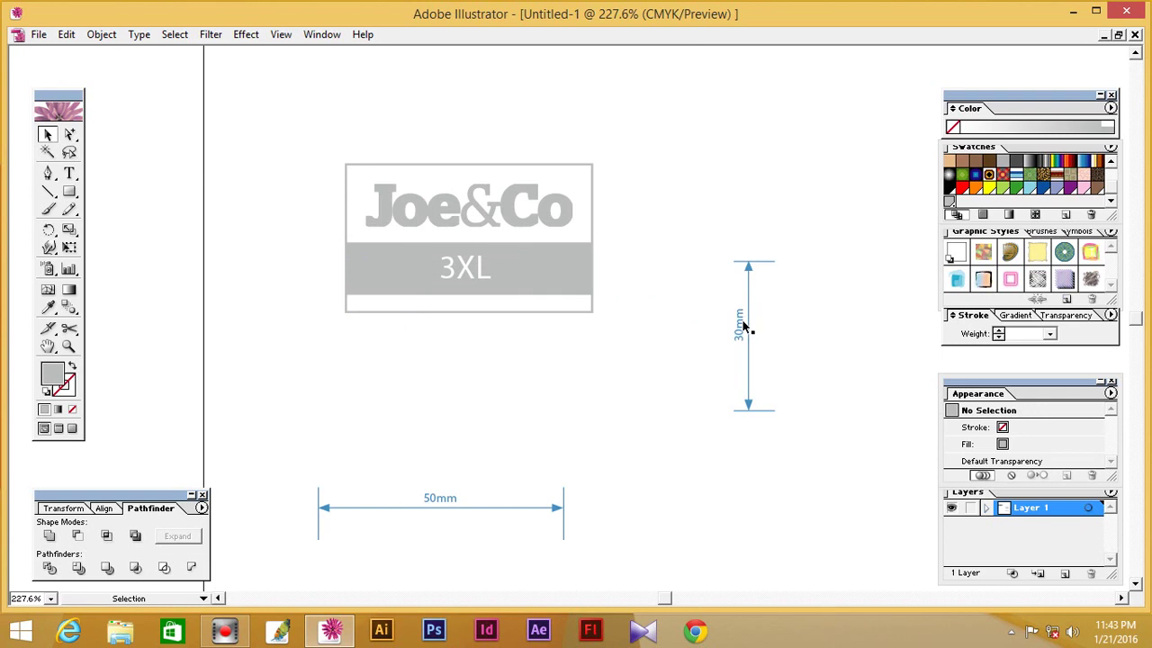
click(58, 509)
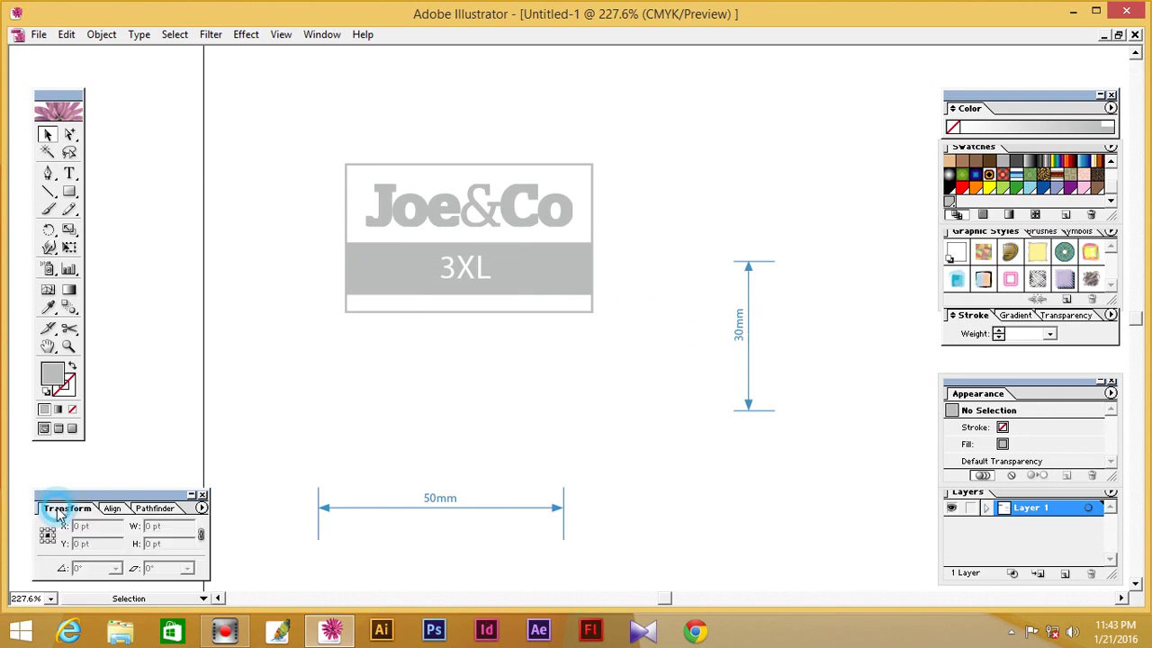
click(418, 268)
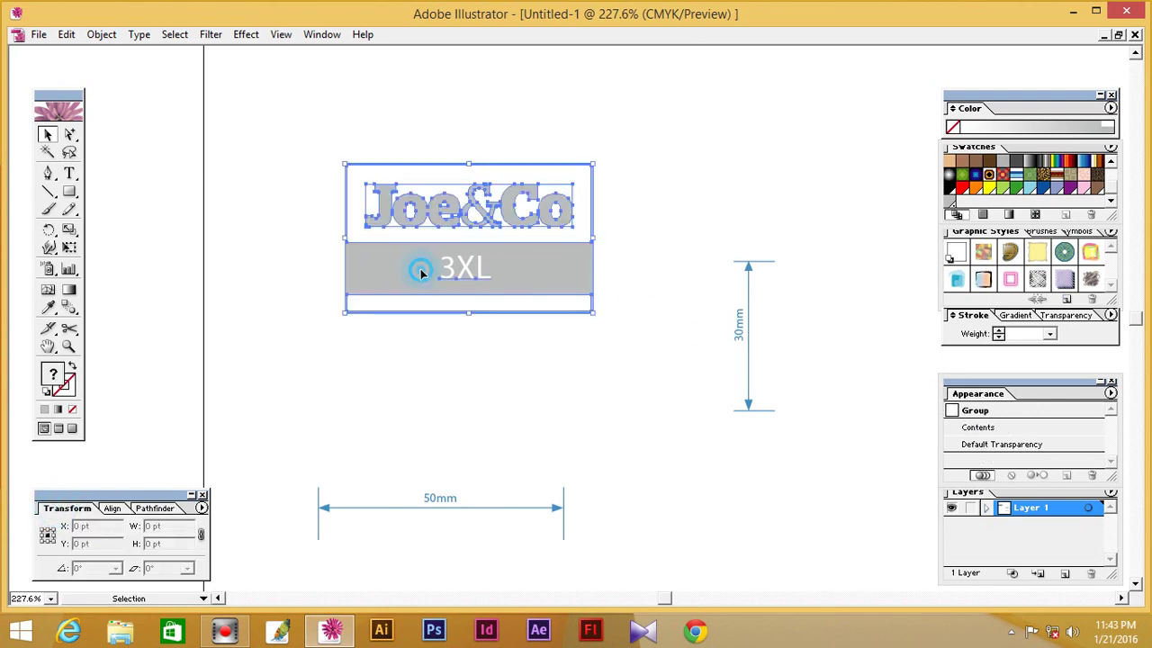
click(418, 109)
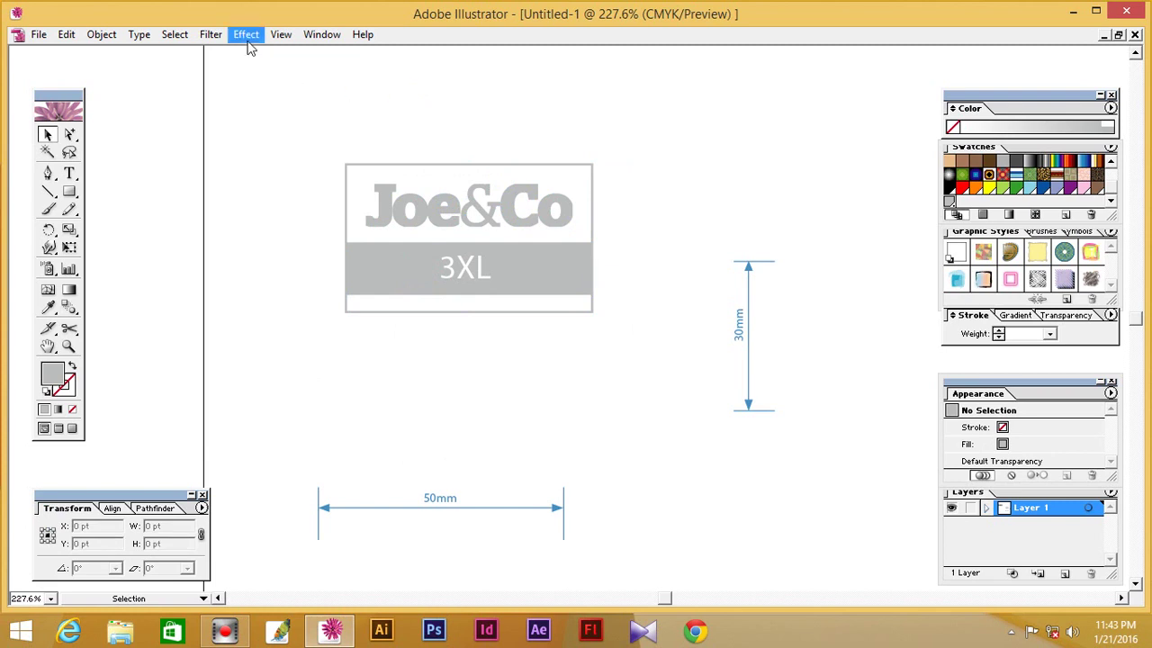
Step: Show rulers via View > Show Rulers and set the ruler units to Millimeters
click(281, 34)
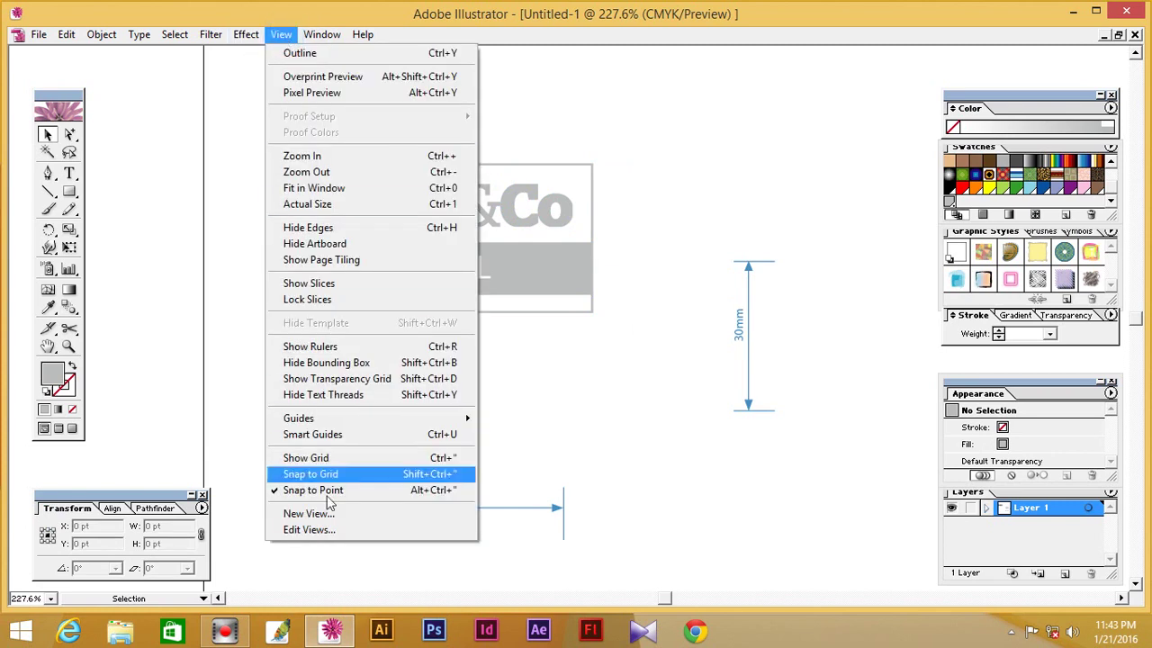
click(331, 351)
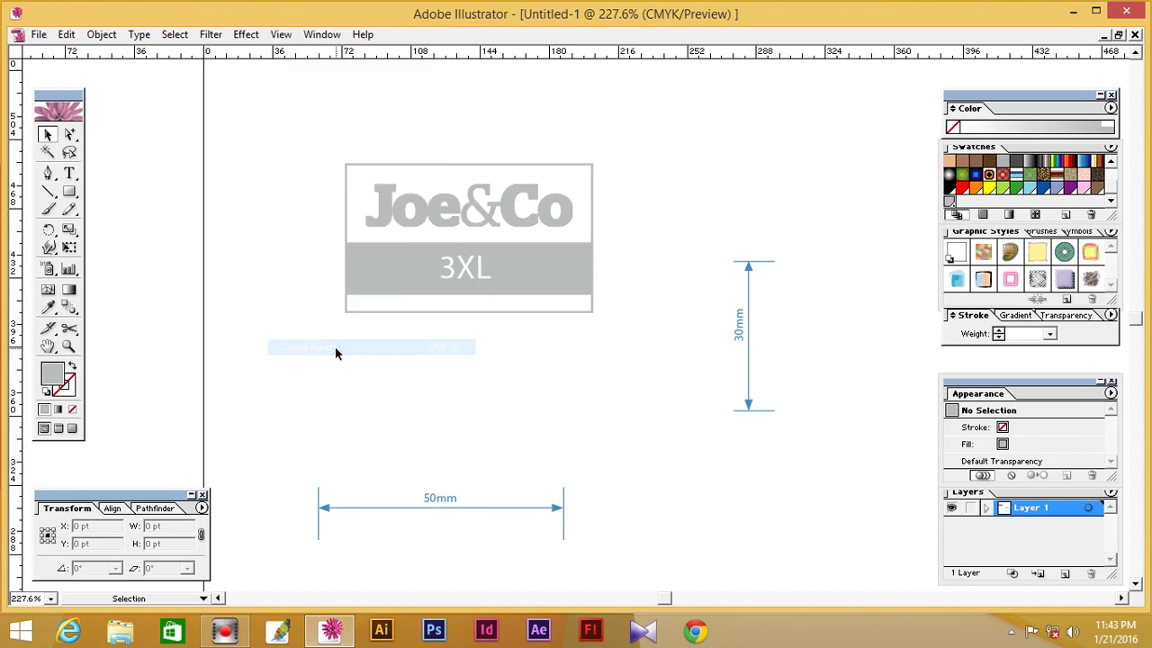
right_click(438, 56)
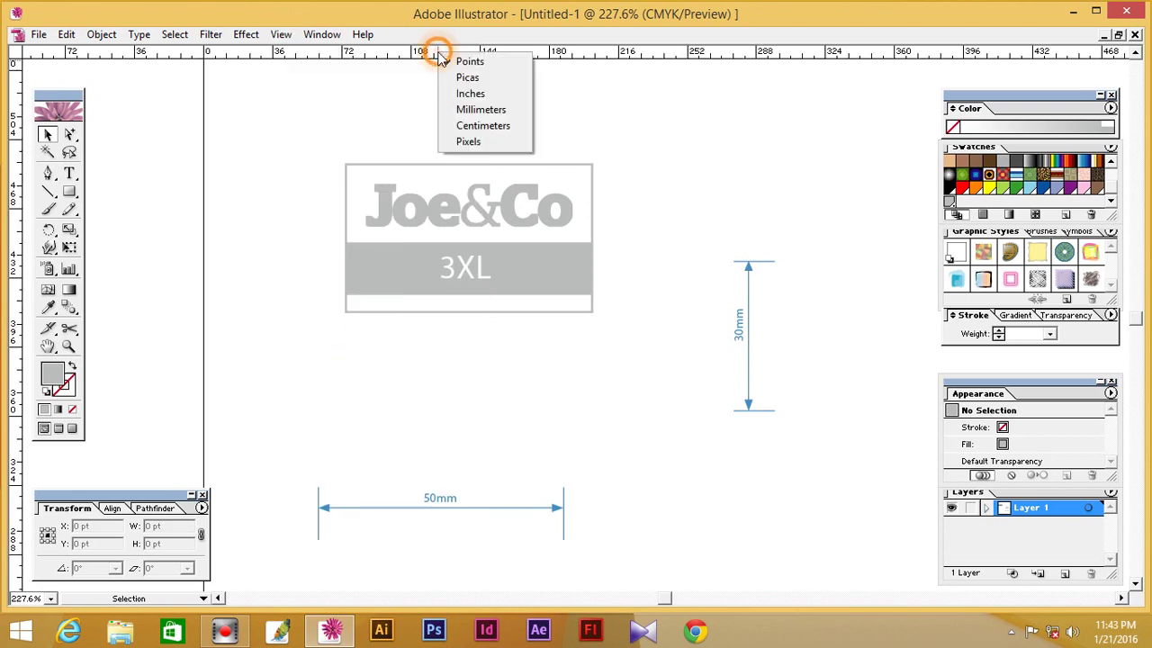
click(483, 110)
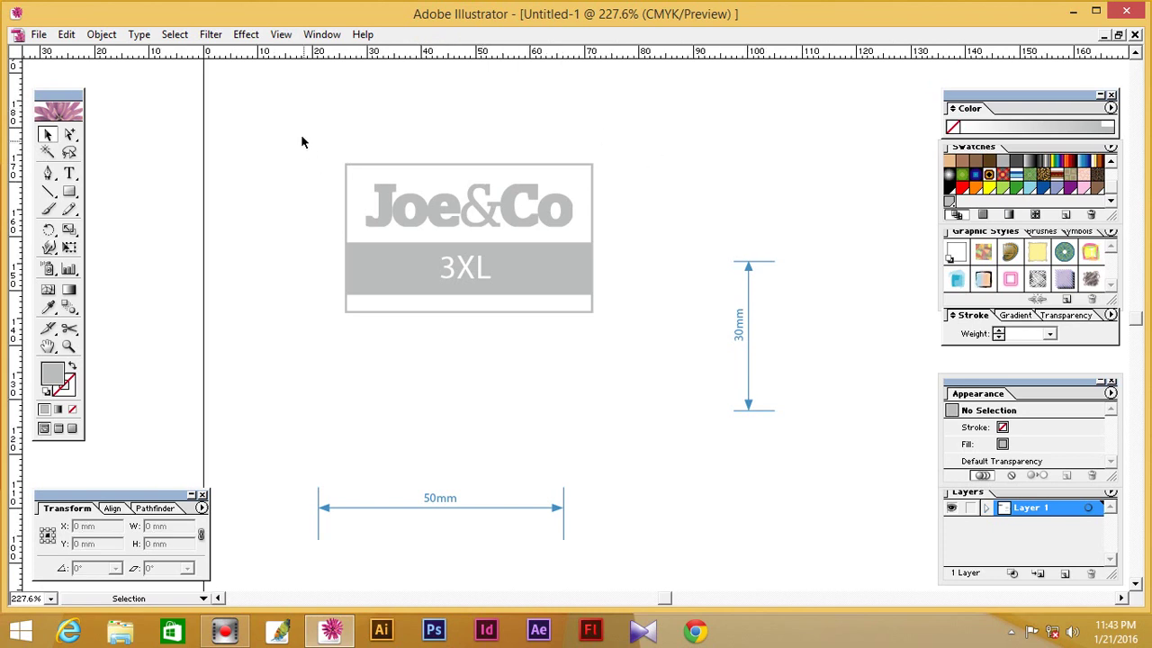
Step: Set the selected label group to 50 mm wide and 30 mm tall in the Transform panel
drag(316, 137, 671, 351)
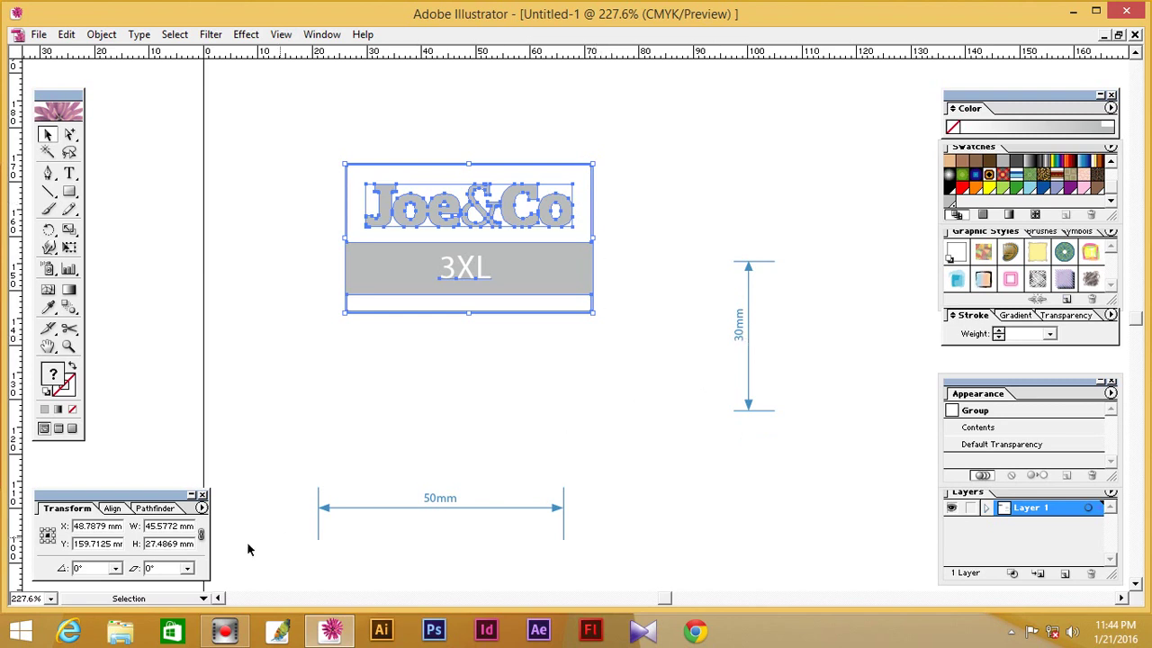
double_click(179, 545)
text(3)
text(0)
double_click(180, 526)
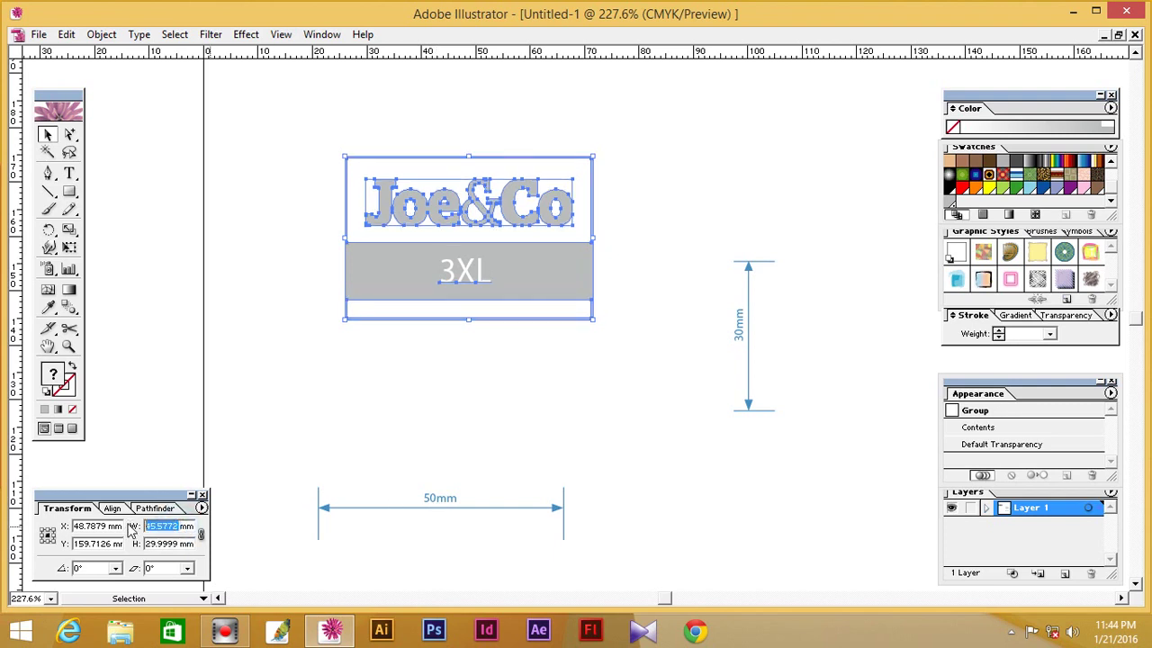
text(50)
key(Tab)
text(3)
key(Return)
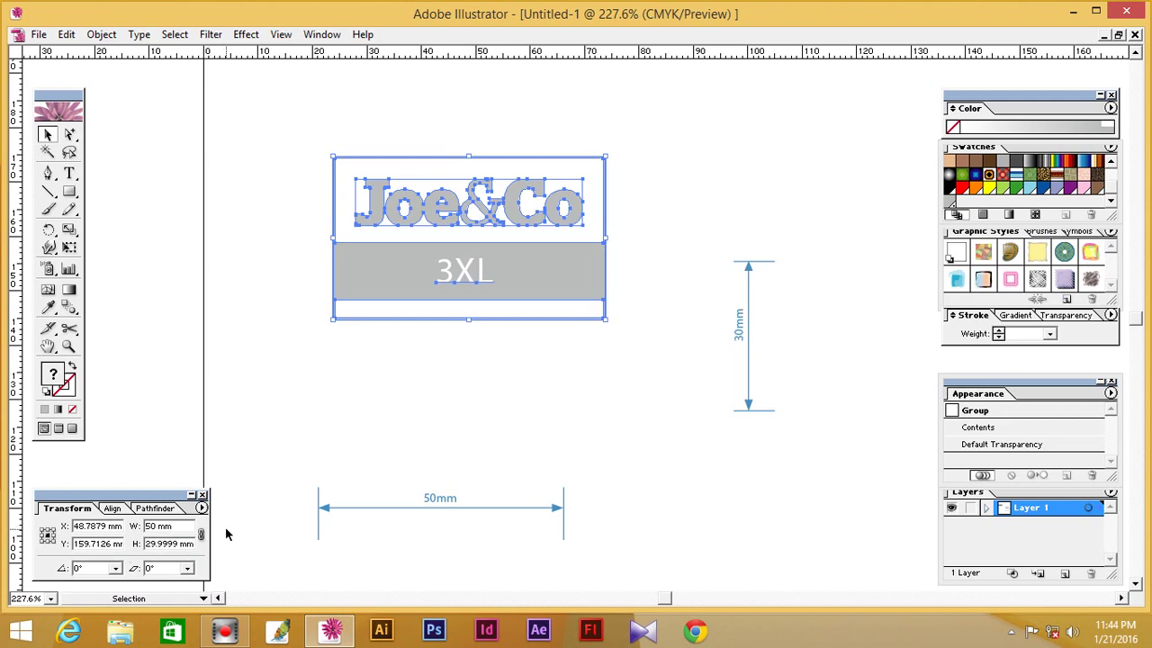
Step: Re-enter the label's height as 30 mm, apply it, and deselect
double_click(179, 544)
text(30.1)
click(159, 541)
key(Return)
click(319, 388)
Step: Delete the 50mm and 30mm dimension markers and zoom out to 100%
drag(276, 432, 661, 582)
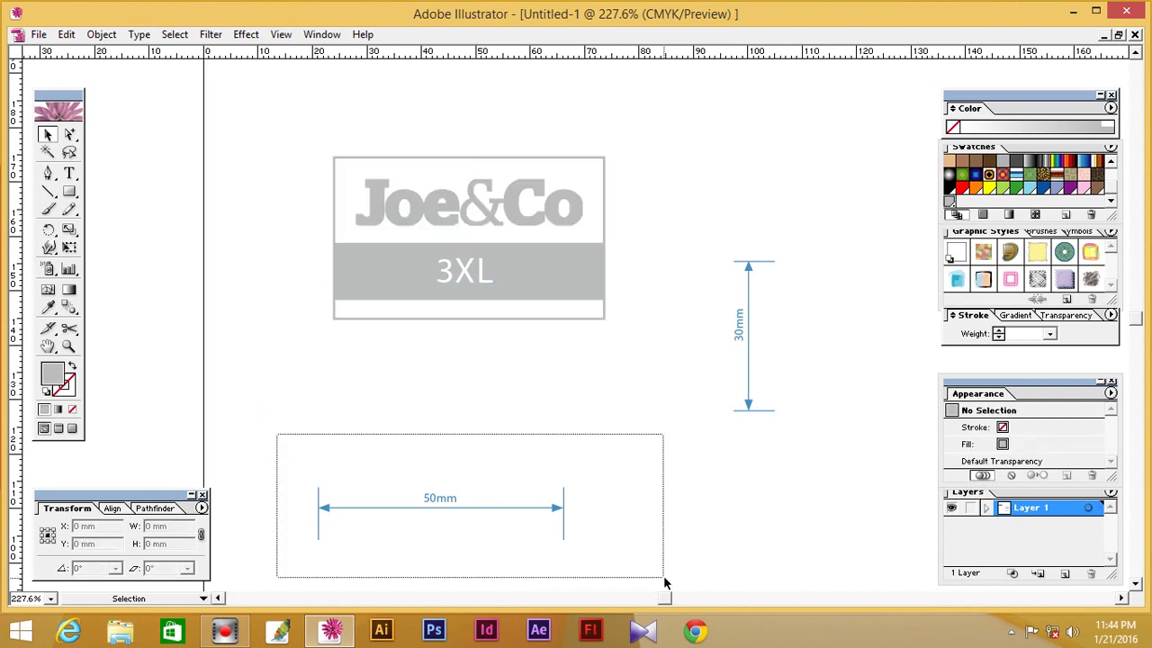
key(Delete)
drag(697, 220, 824, 423)
key(Delete)
key(ctrl+minus)
key(ctrl+minus)
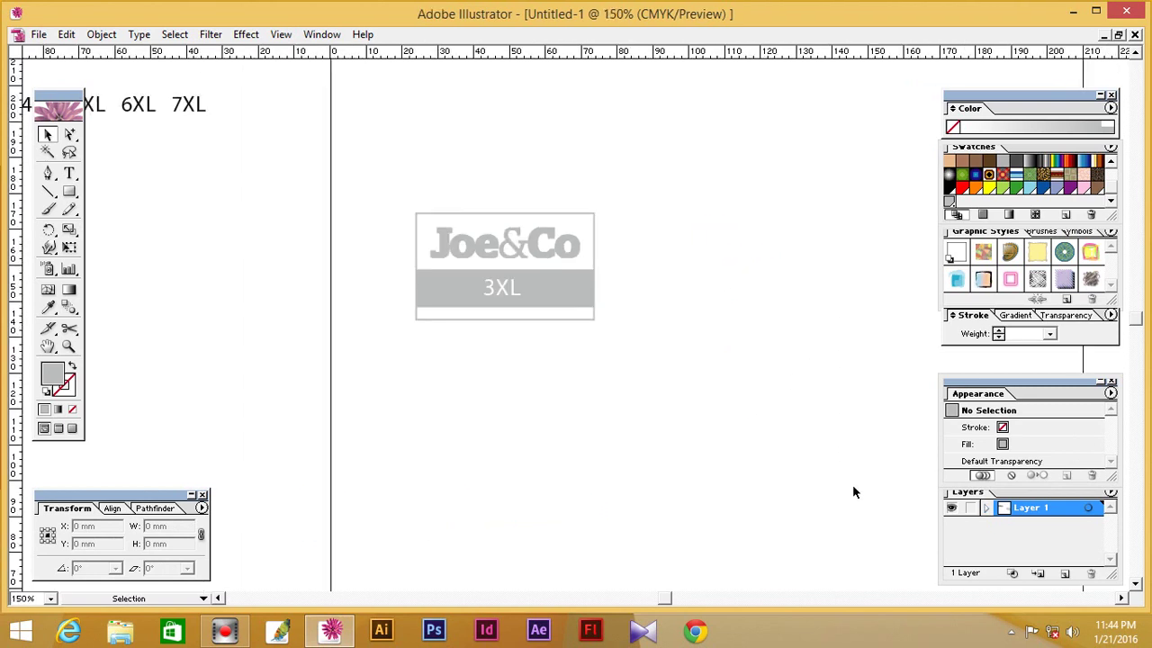
key(ctrl+minus)
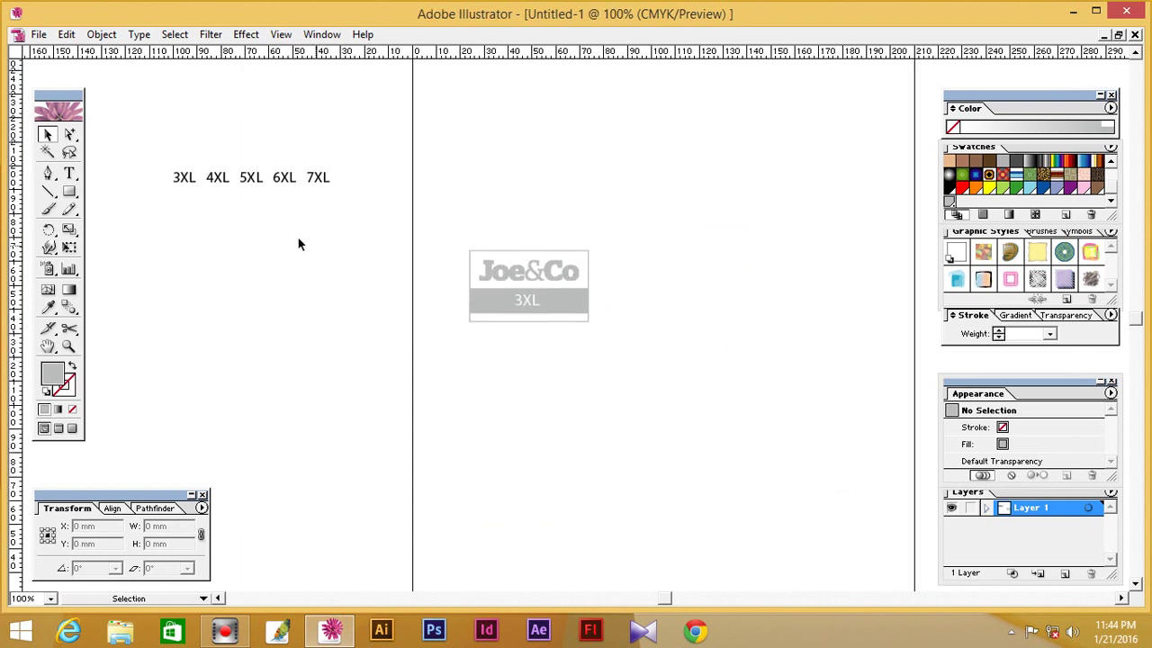
Step: Save the drawing to the Desktop as Untitled-1.ai, accepting the Illustrator Options
click(38, 34)
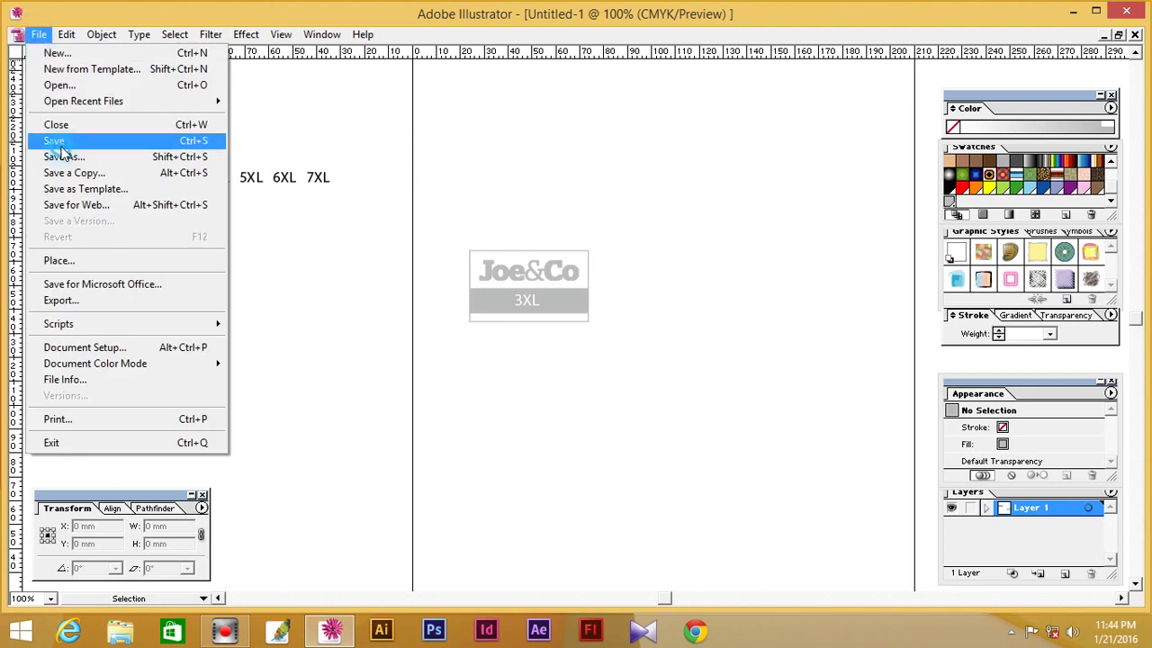
click(63, 144)
click(55, 169)
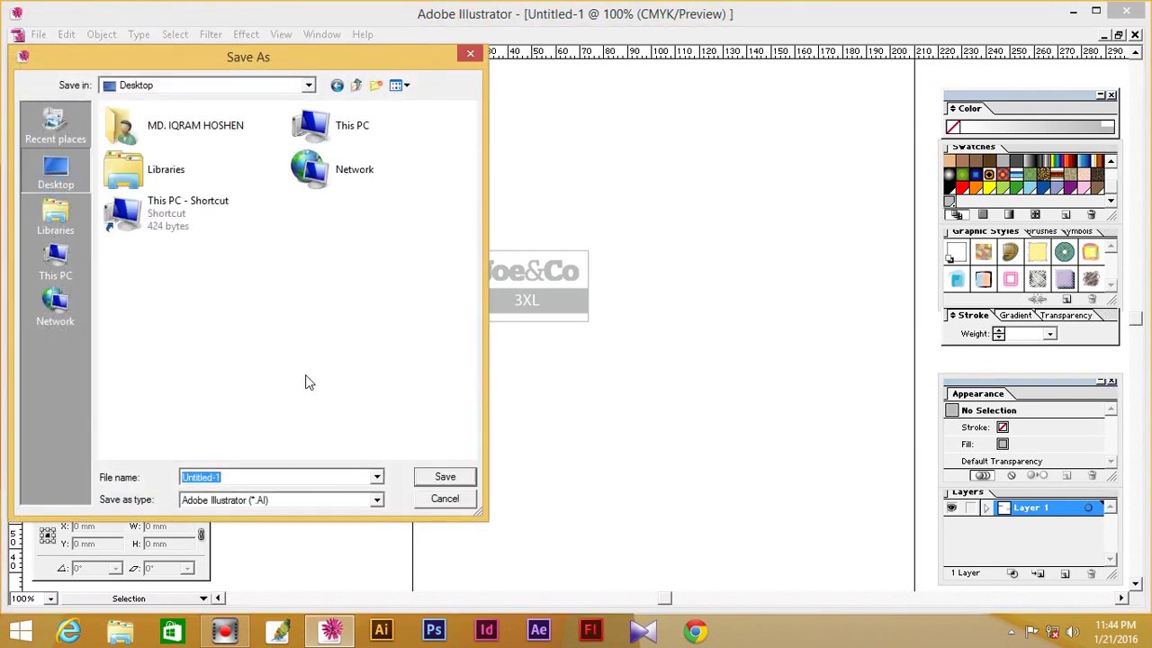
click(448, 479)
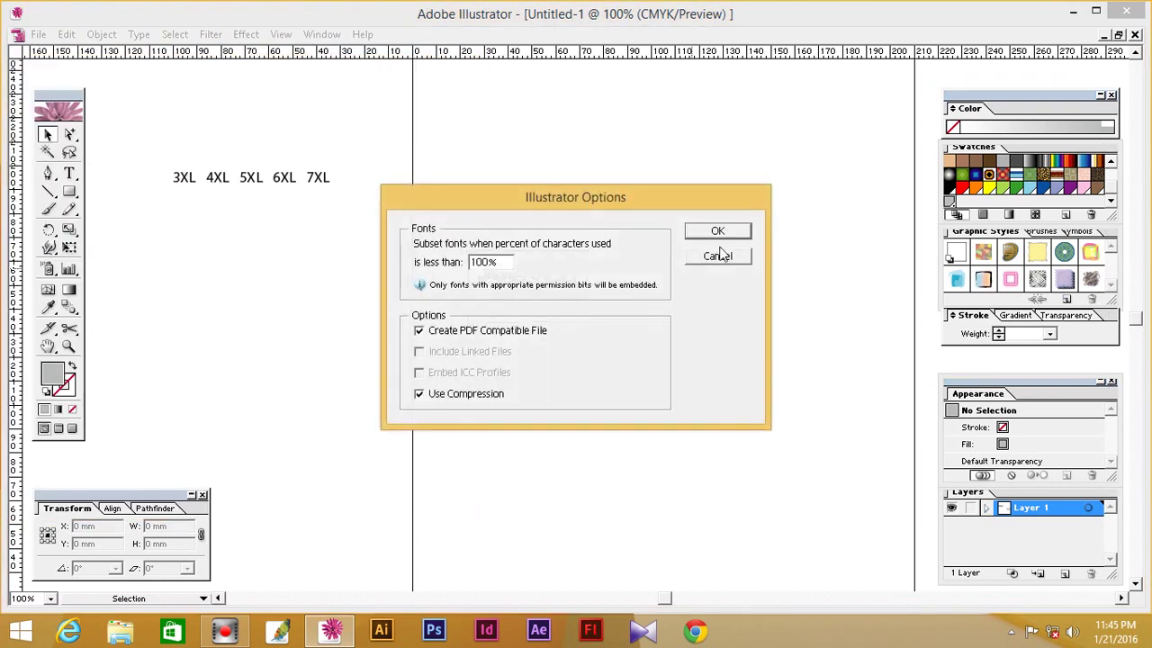
click(718, 231)
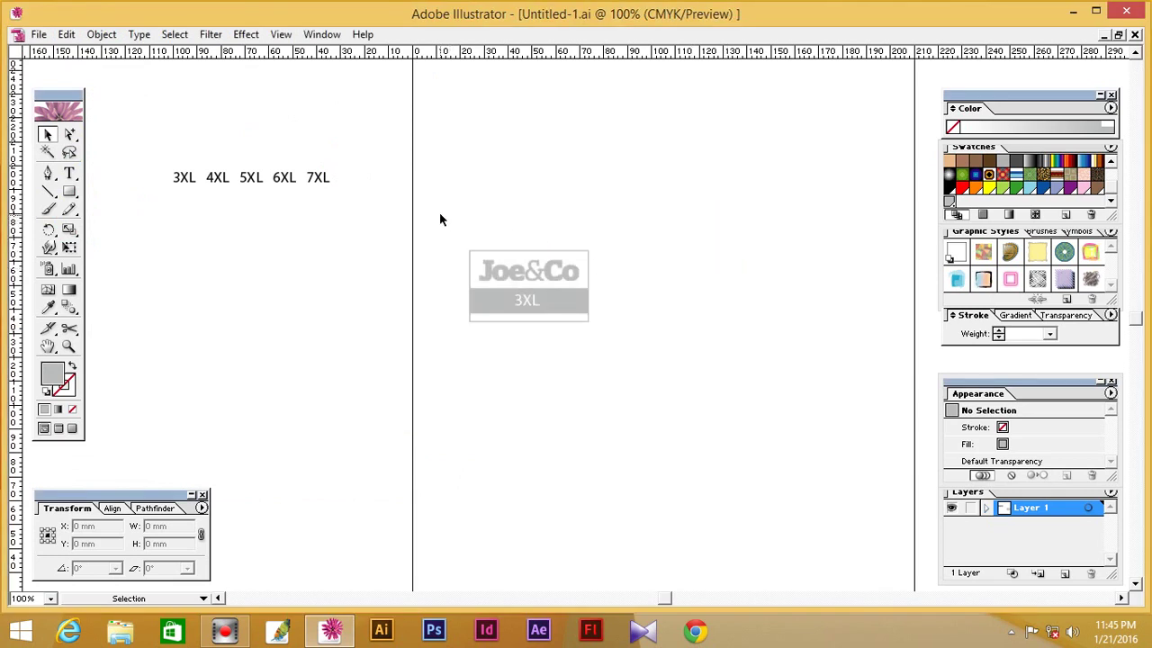
Step: Alt-drag one copy of the label straight below the original, undoing the extra Ctrl+D copies
drag(444, 220, 661, 384)
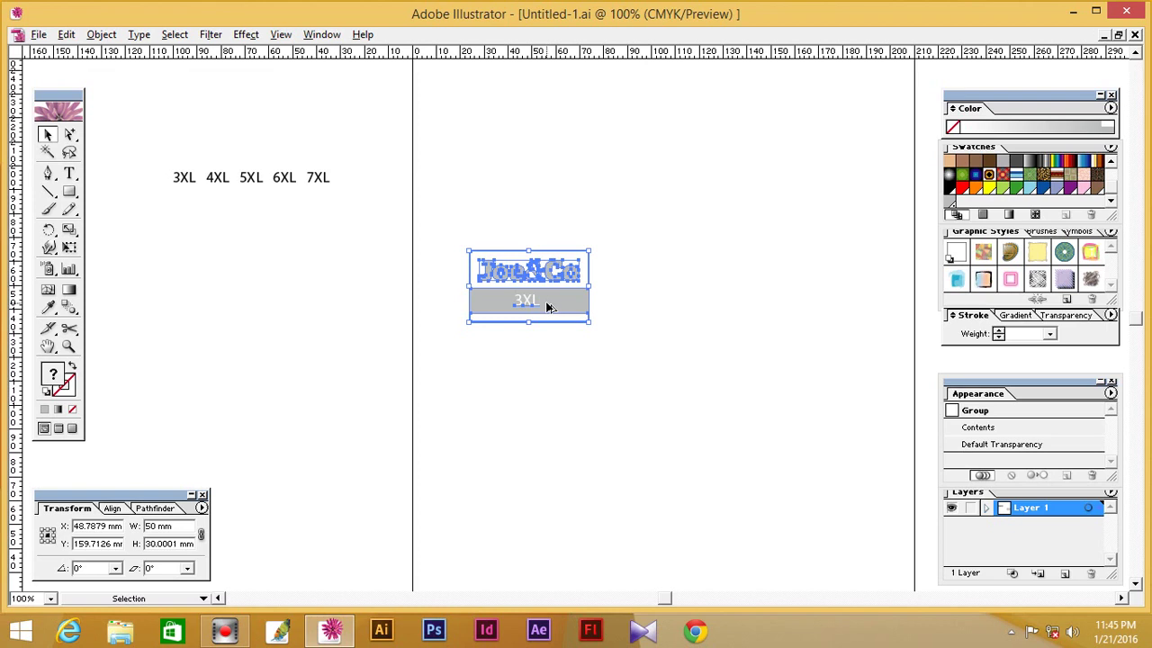
mouse_move(547, 307)
mouse_down()
mouse_move(555, 436)
mouse_move(691, 438)
mouse_up()
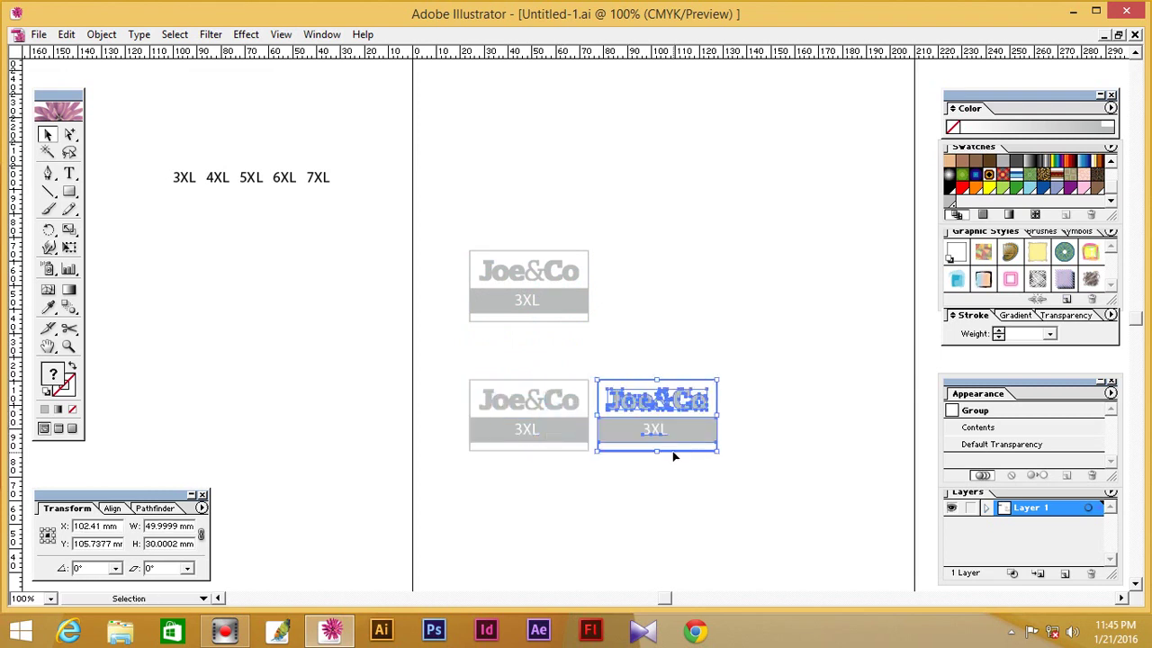
key(ctrl+d)
key(ctrl+minus)
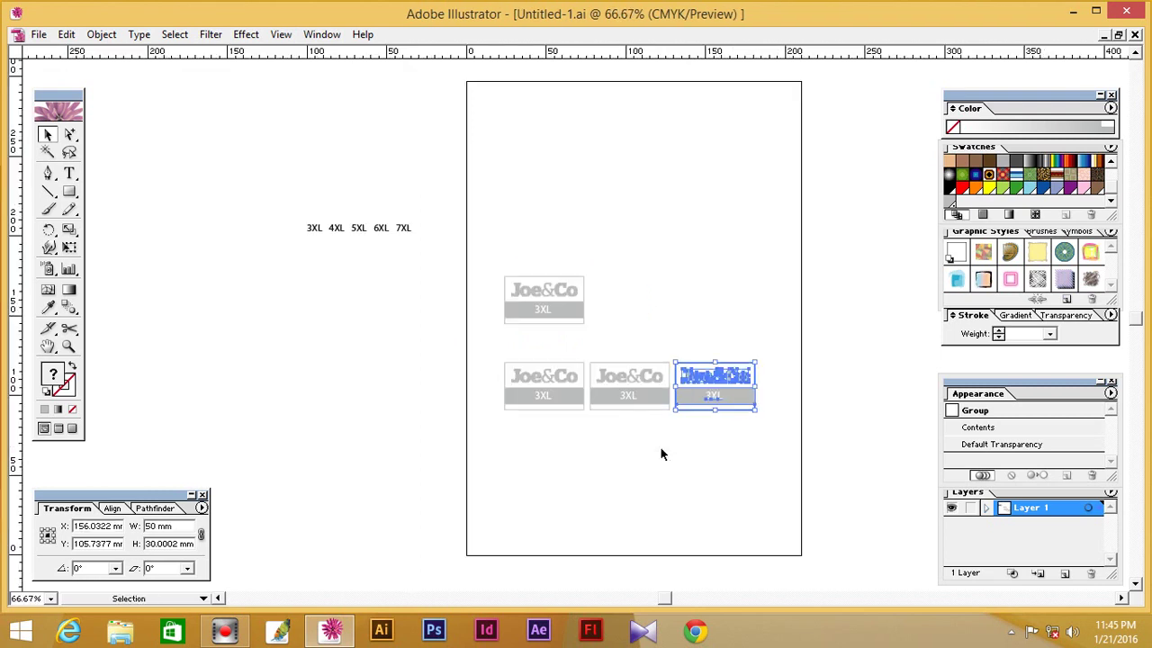
key(ctrl+minus)
key(ctrl+d)
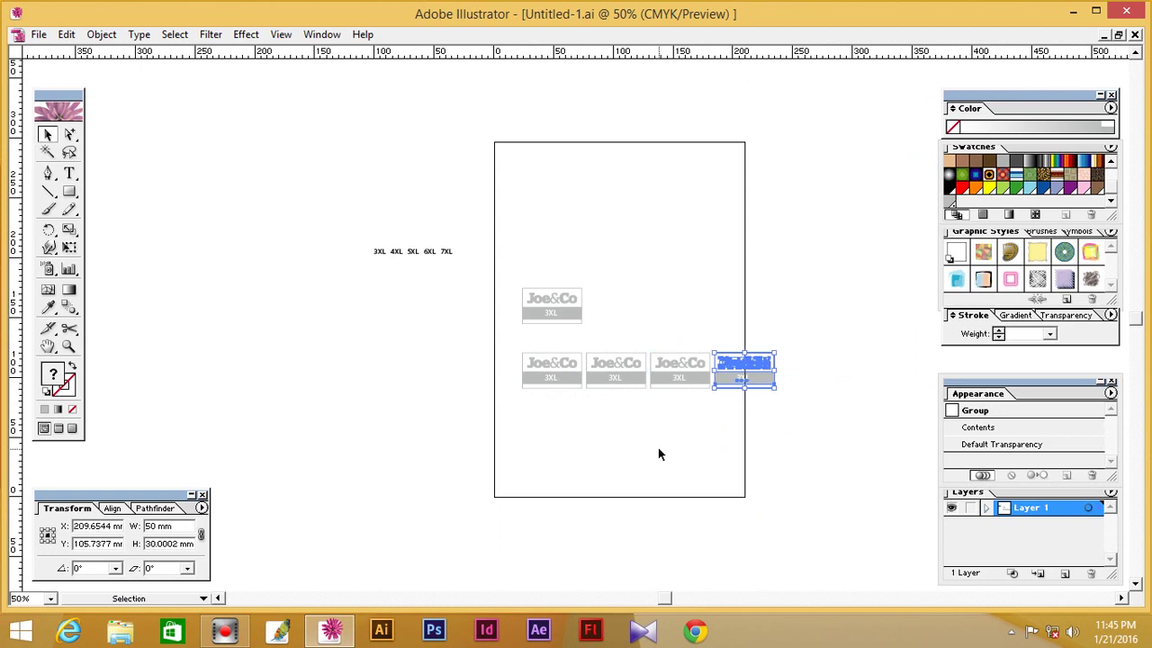
key(ctrl+z)
key(ctrl+z)
key(ctrl+z)
click(661, 396)
Step: Zoom in on the copied label, ungroup it, and select its Joe&Co lettering
key(ctrl+space)
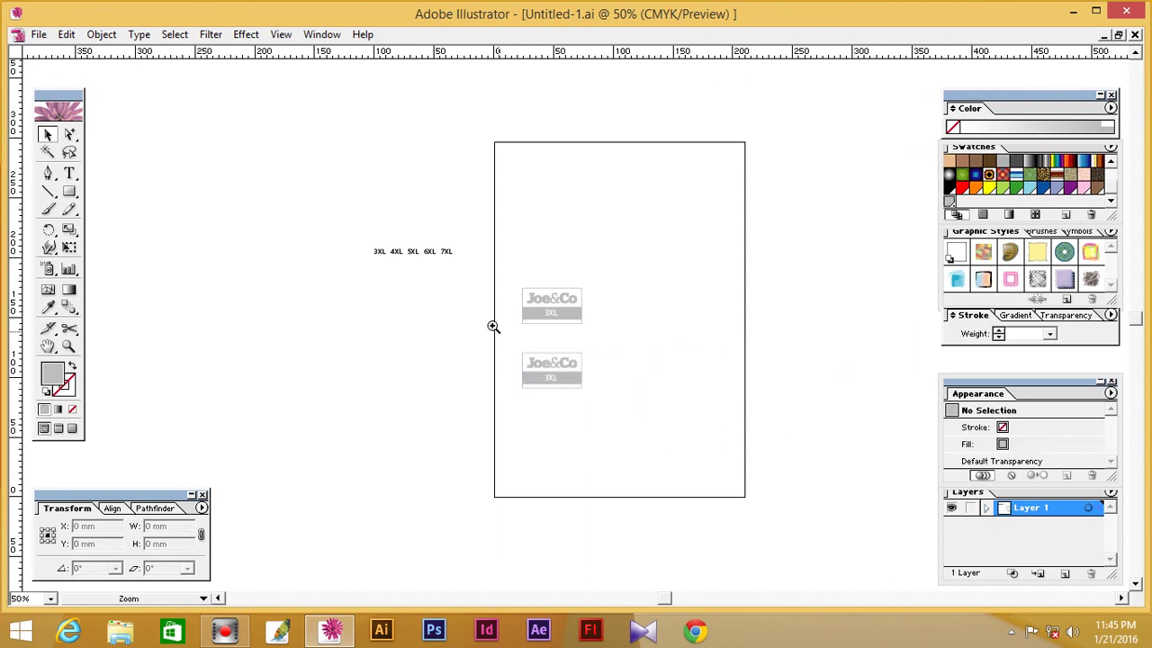
drag(516, 350, 653, 432)
click(547, 350)
right_click(658, 318)
click(694, 365)
click(684, 342)
click(597, 329)
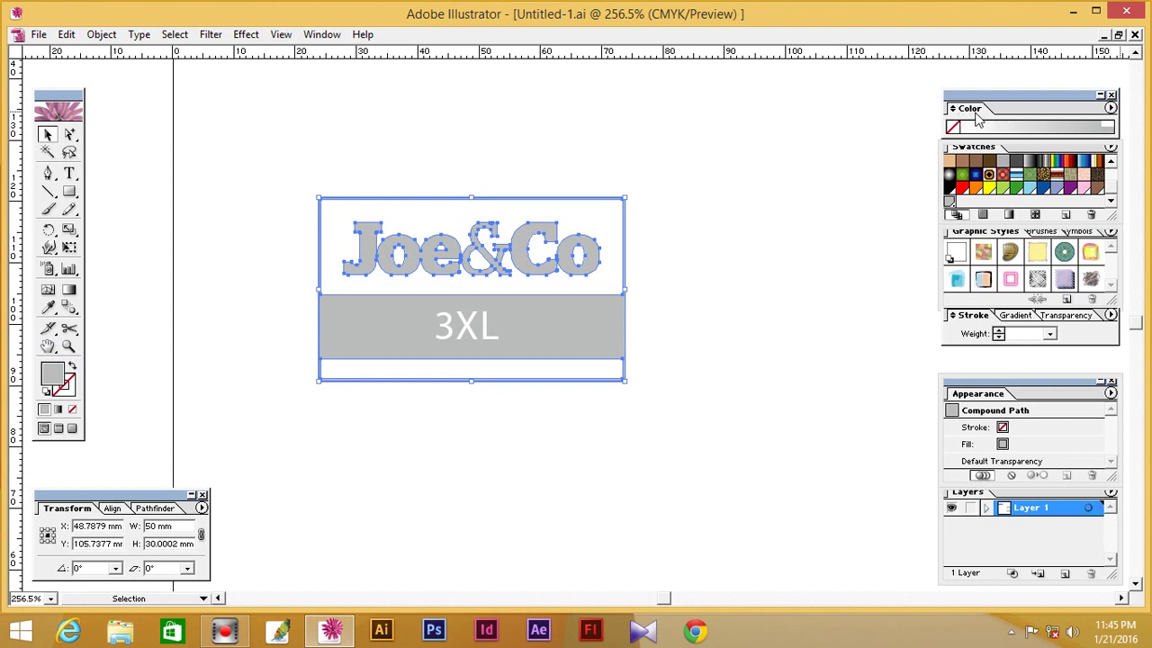
Step: Switch the Color panel to CMYK and fill the lettering and band with black (K 100)
click(1110, 107)
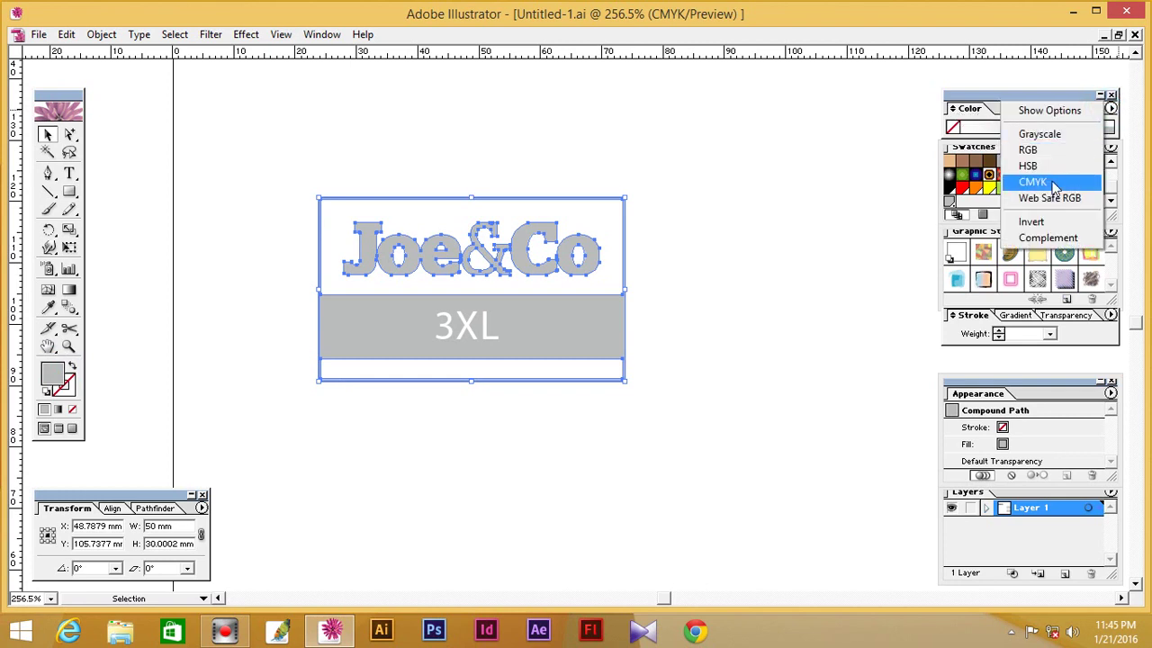
click(1051, 183)
click(1109, 127)
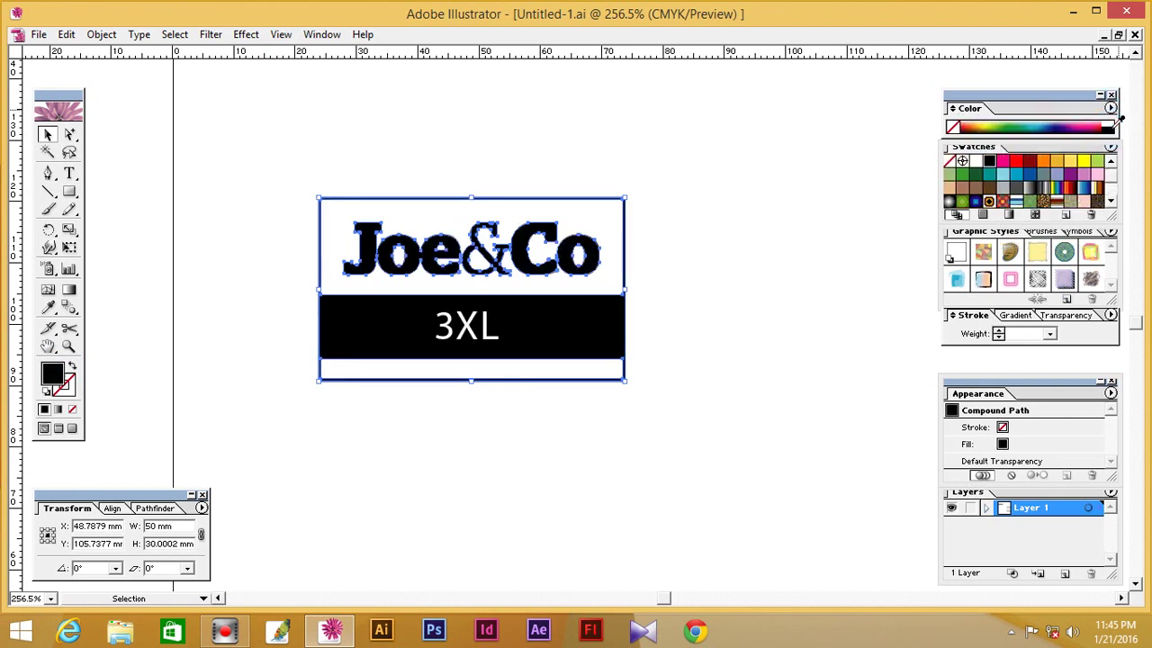
click(952, 109)
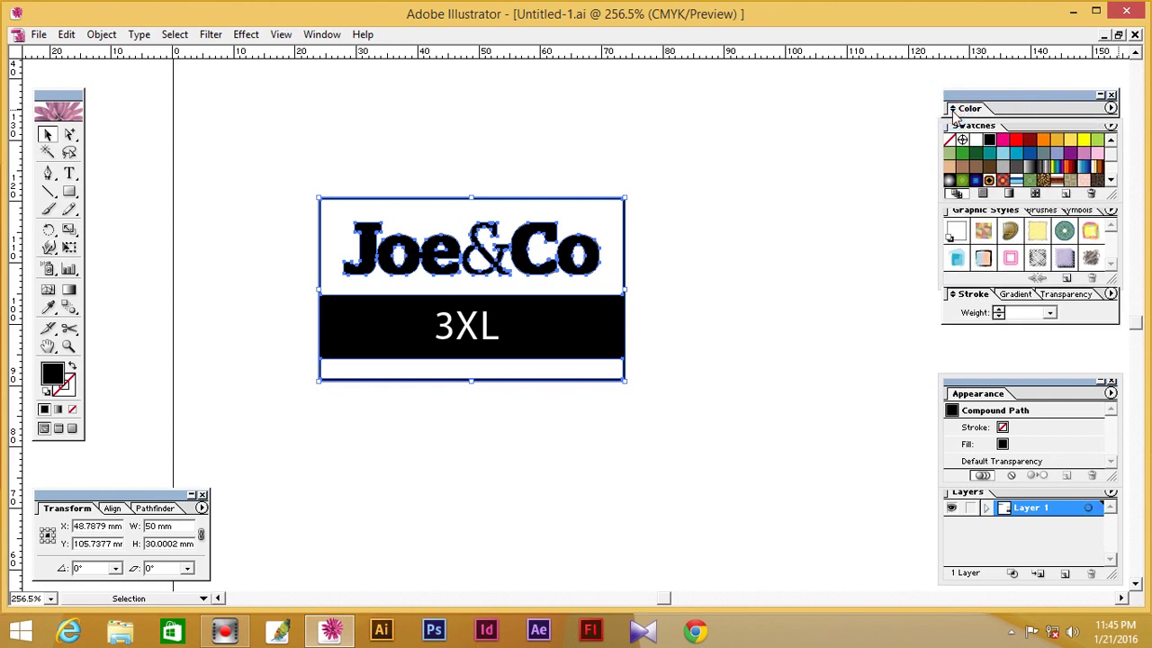
Step: Select all parts of the copied label and regroup them with Object > Group
click(692, 272)
drag(693, 153, 238, 412)
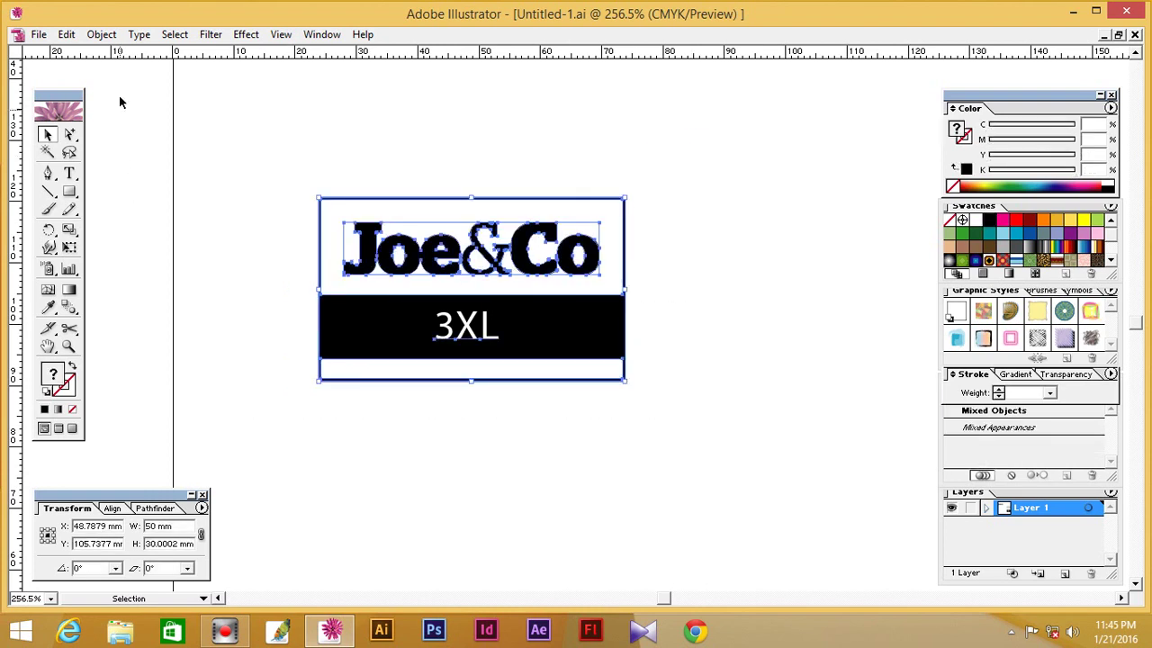
click(101, 34)
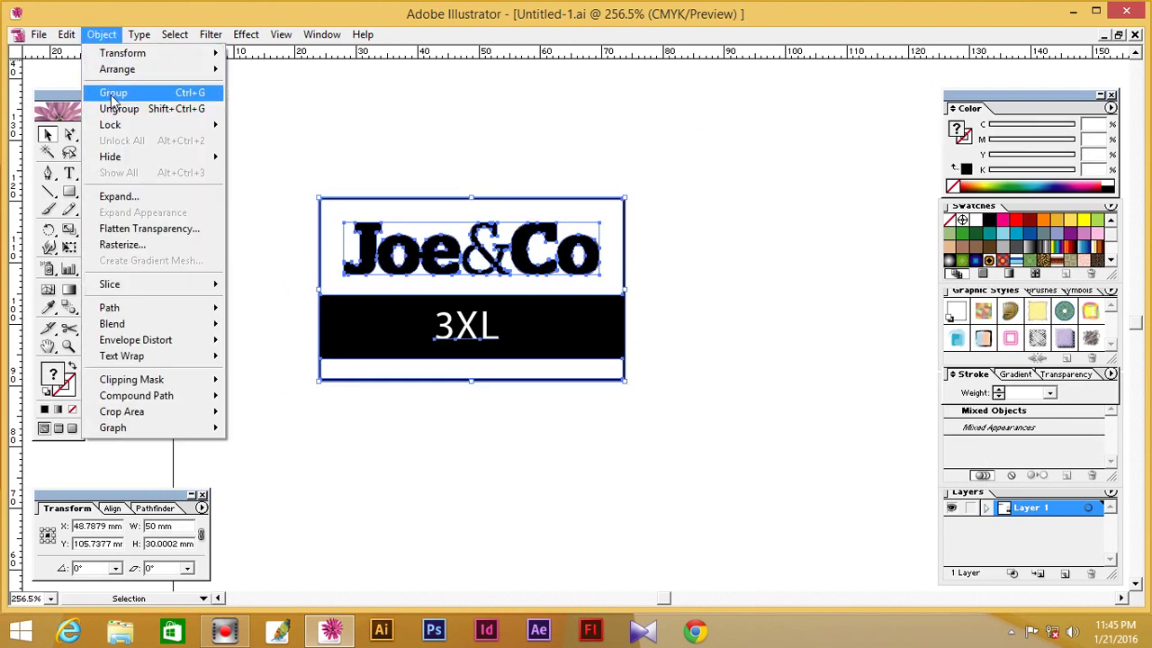
click(114, 108)
Step: Copy the black 3XL label to the right and repeat it for five evenly spaced labels in a row
click(230, 154)
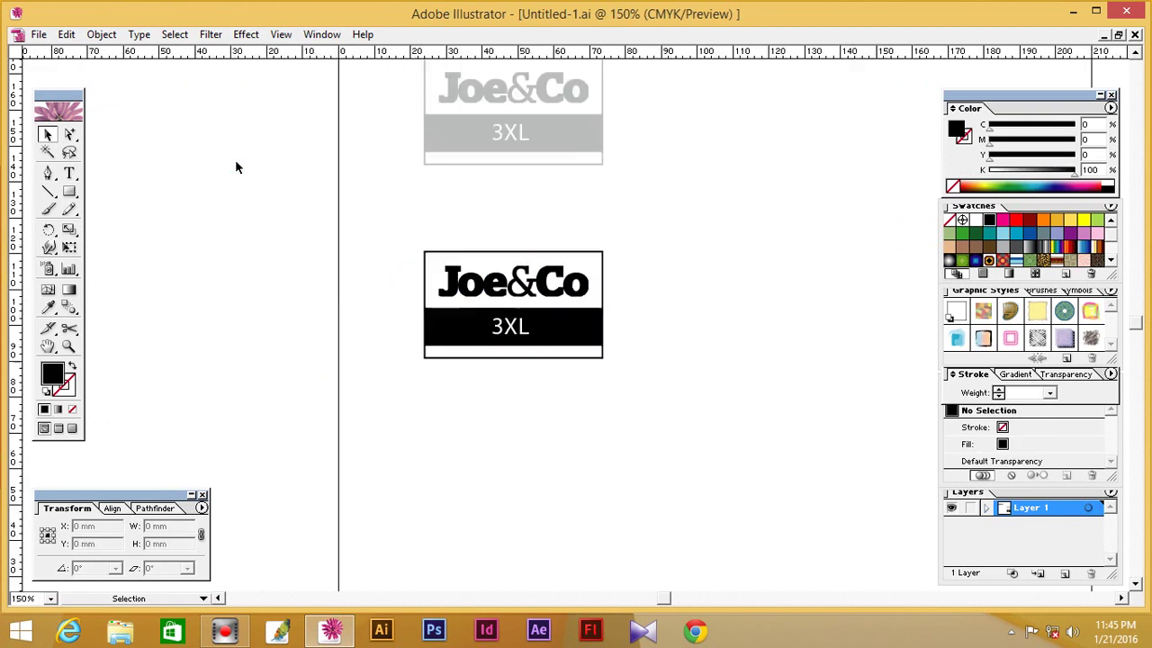
drag(314, 309, 448, 319)
key(ctrl+d)
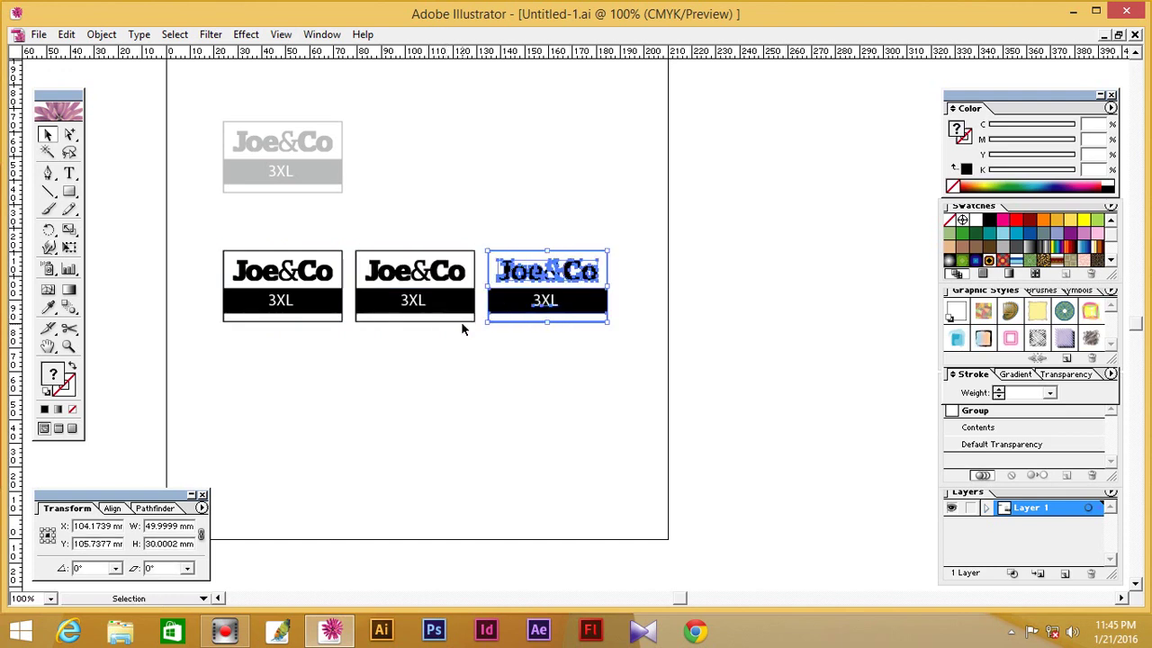
key(ctrl+d)
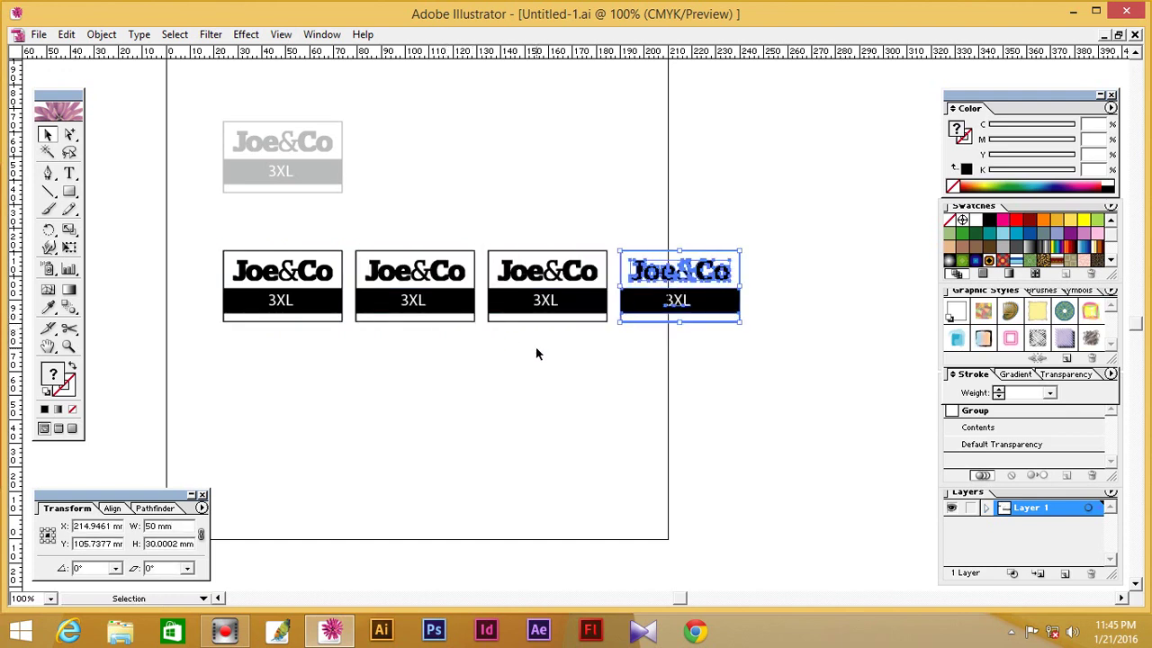
key(ctrl+minus)
key(ctrl+d)
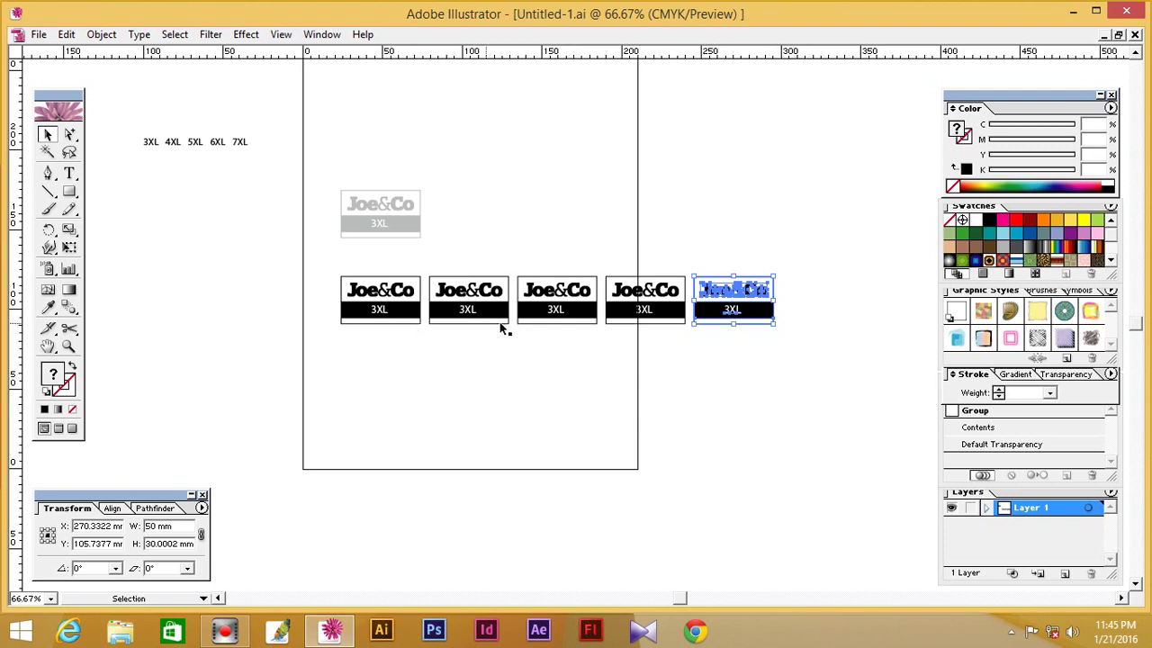
Step: Move the row of loose size text onto the page below the labels and zoom in
click(538, 360)
drag(134, 117, 252, 166)
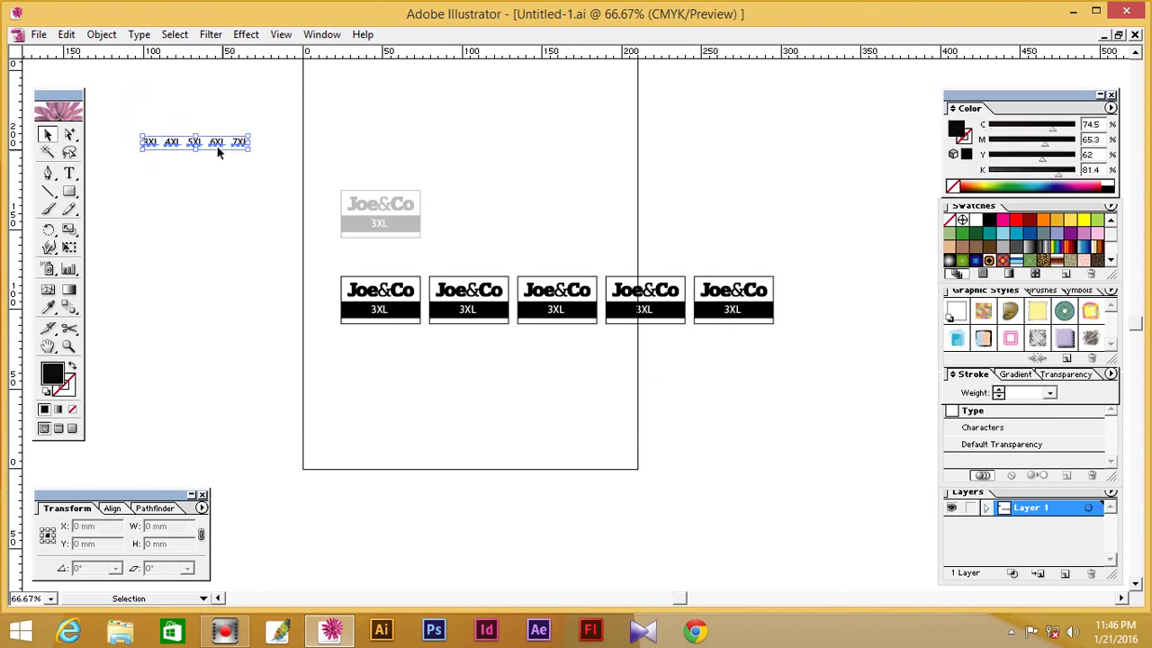
drag(196, 141, 414, 403)
click(470, 375)
key(ctrl+space)
drag(278, 246, 586, 455)
Step: Change the second label's size to 4XL and move the size text row nearer the labels
click(70, 173)
click(630, 229)
key(shift+Right)
text(4)
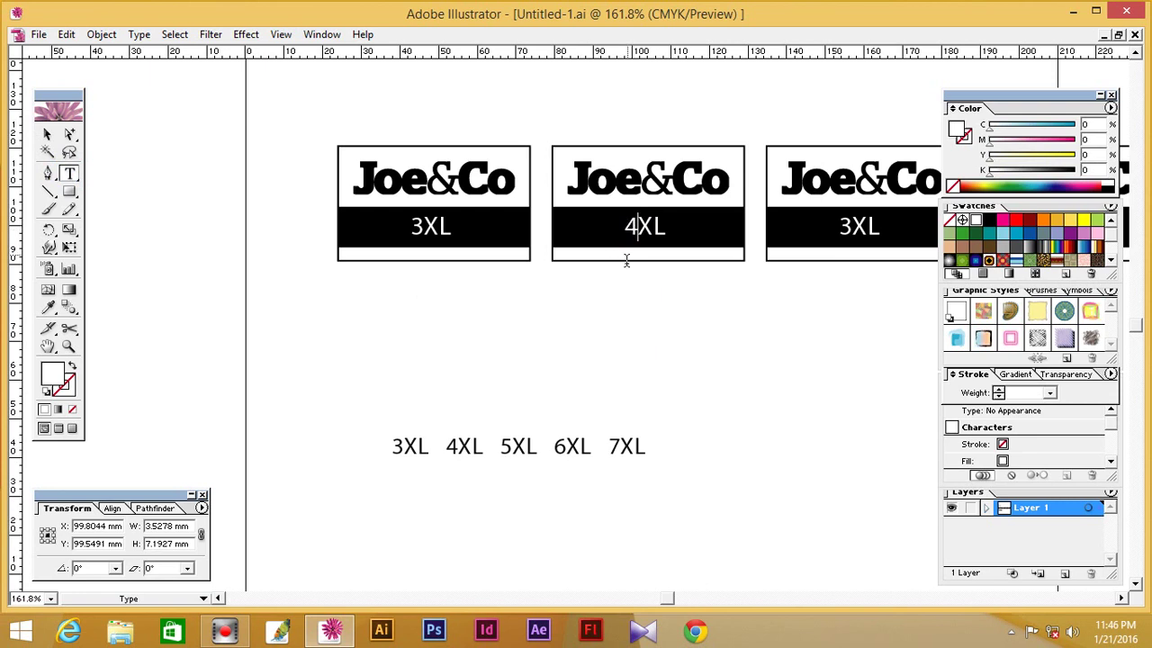
ctrl+click(592, 349)
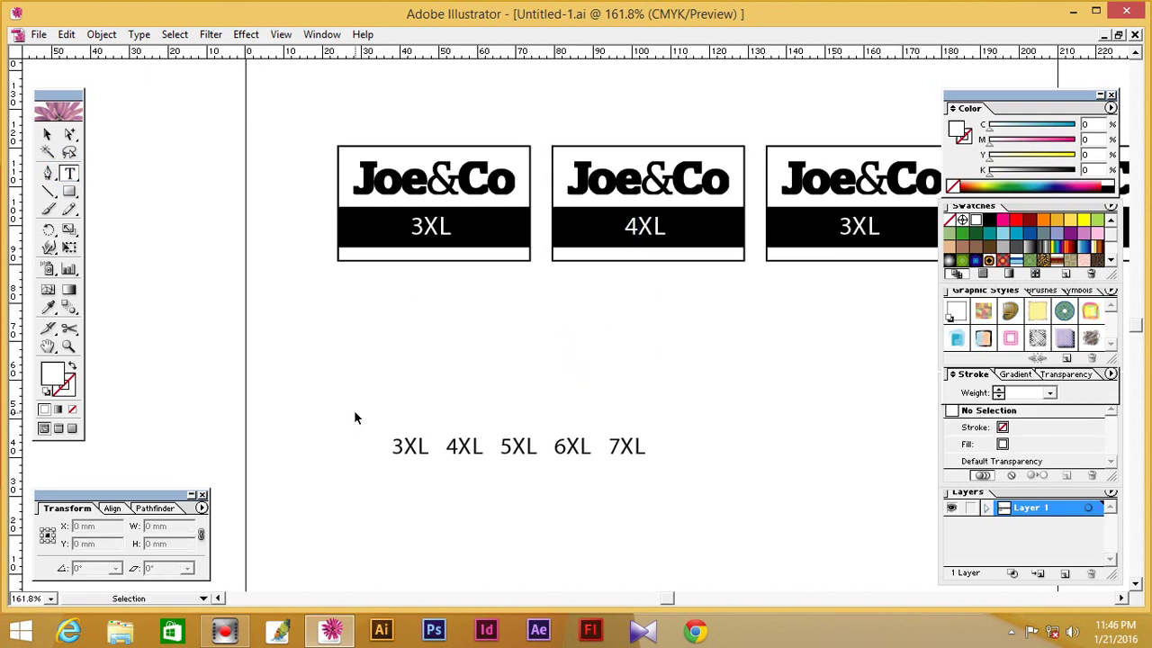
drag(353, 417, 618, 485)
mouse_move(518, 446)
mouse_down()
mouse_move(862, 395)
mouse_move(372, 358)
mouse_up()
Step: Change the third label's size to 5XL and shift the size text row under the labels
click(349, 229)
drag(349, 230, 360, 230)
text(5)
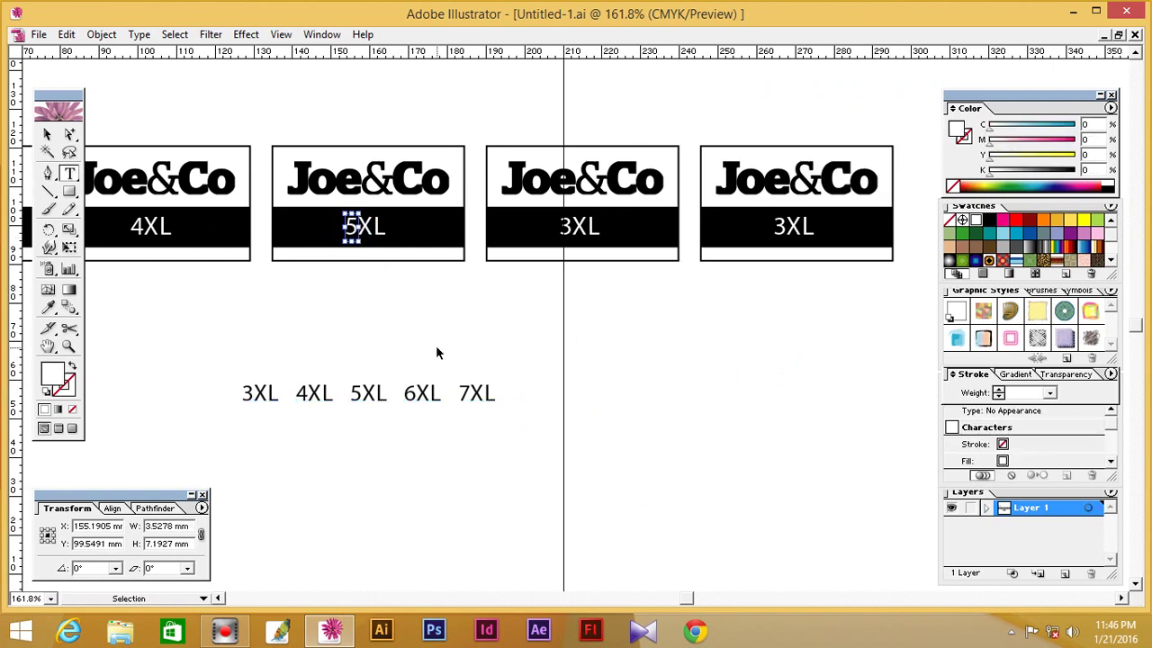
ctrl+click(436, 351)
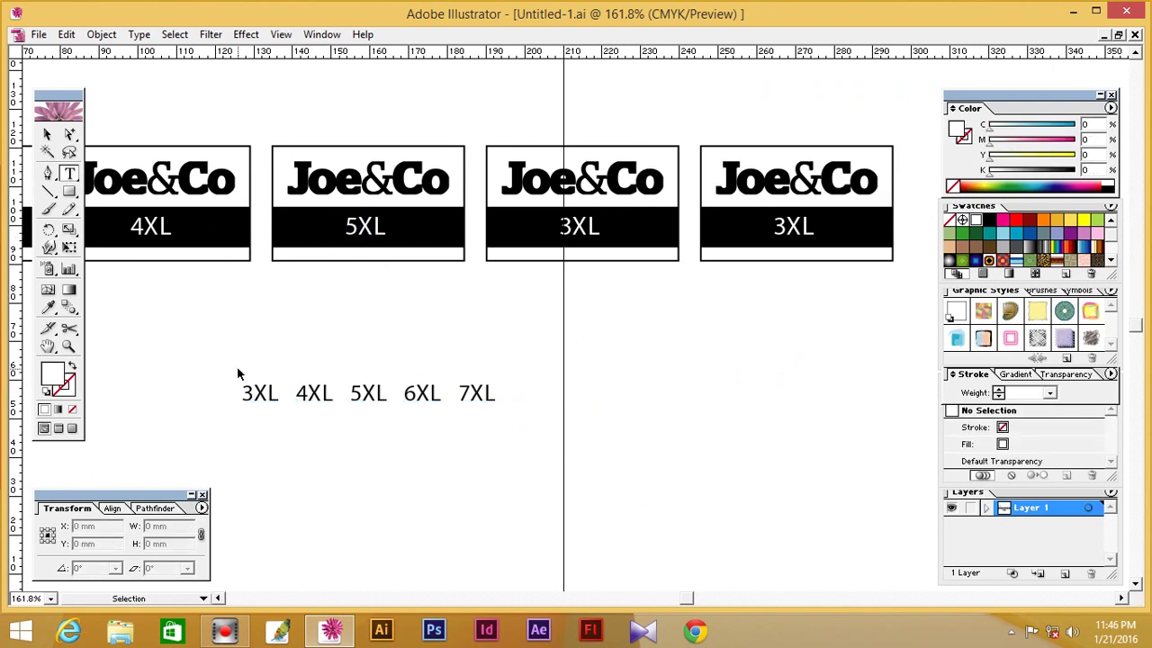
drag(239, 373, 475, 411)
drag(367, 393, 589, 385)
ctrl+click(606, 288)
Step: Change the fourth label to 6XL and the fifth label to 7XL
drag(560, 227, 570, 226)
text(6)
ctrl+click(642, 314)
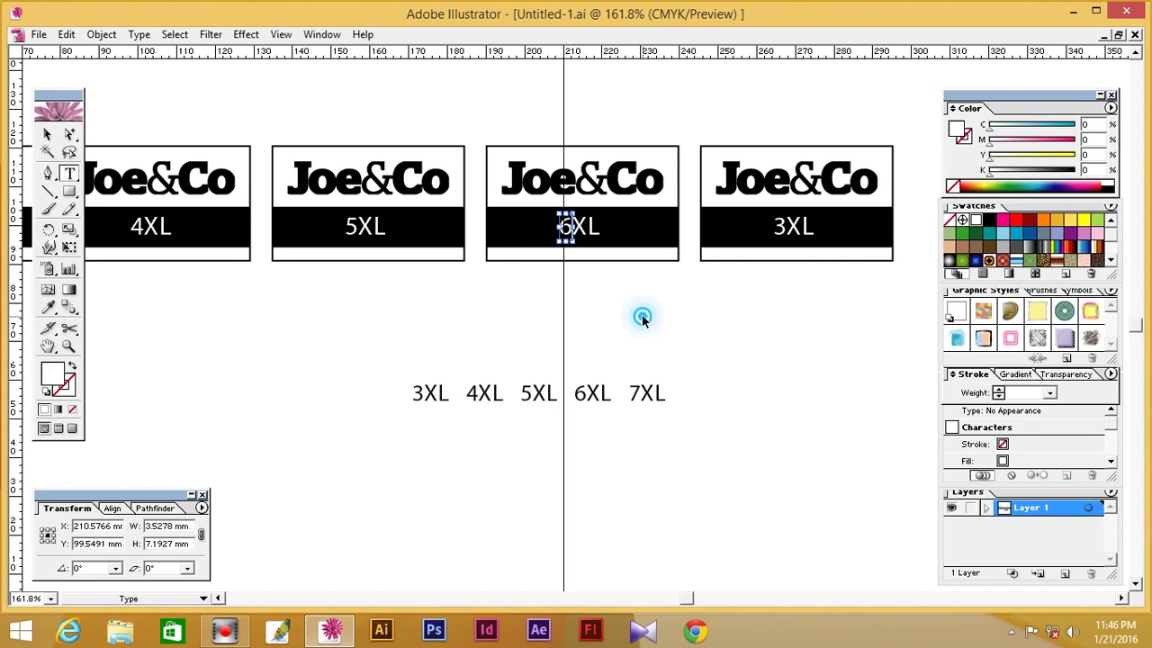
drag(773, 227, 784, 227)
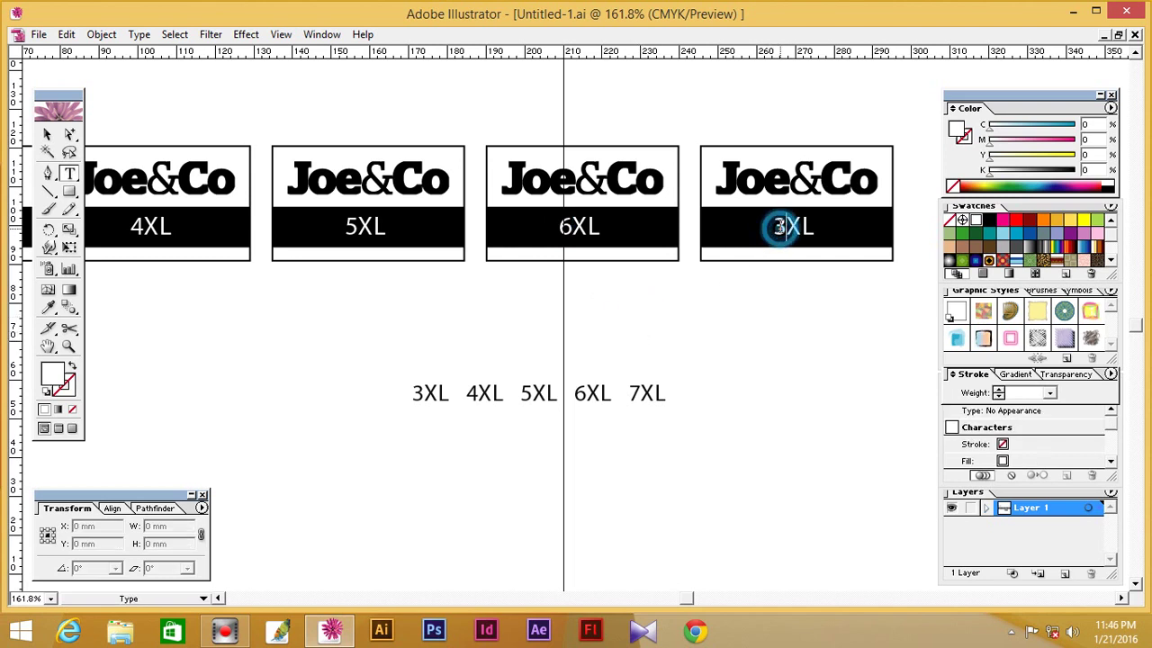
text(7)
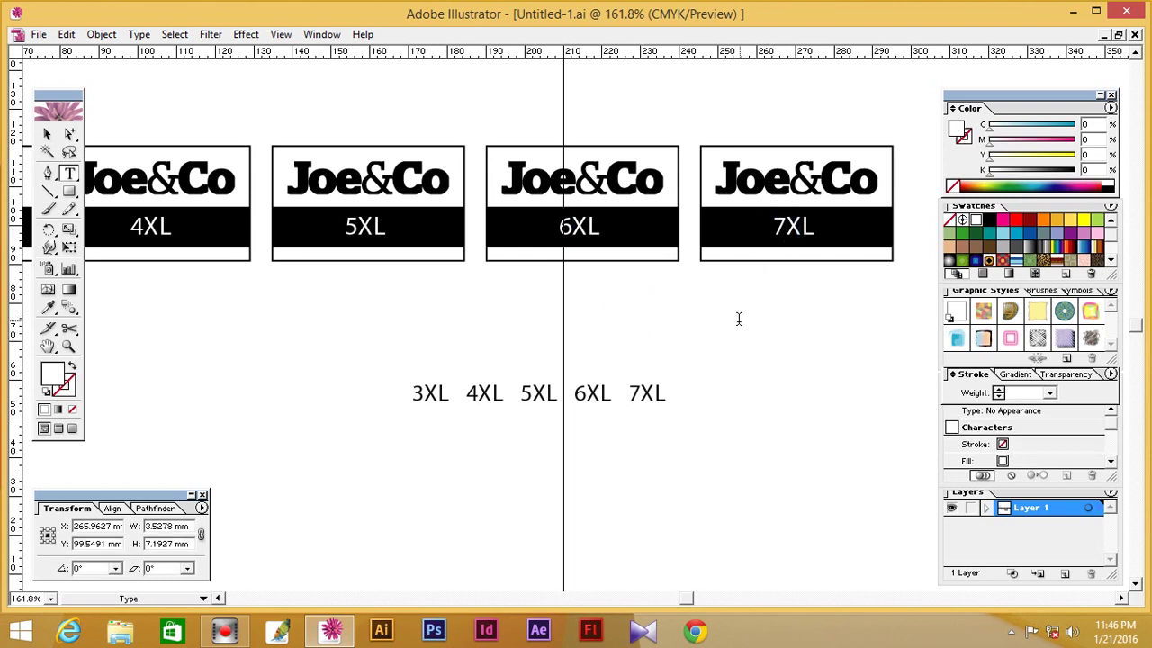
ctrl+click(734, 323)
Step: Delete the five loose size labels and zoom out to the whole artboard
drag(399, 372, 776, 434)
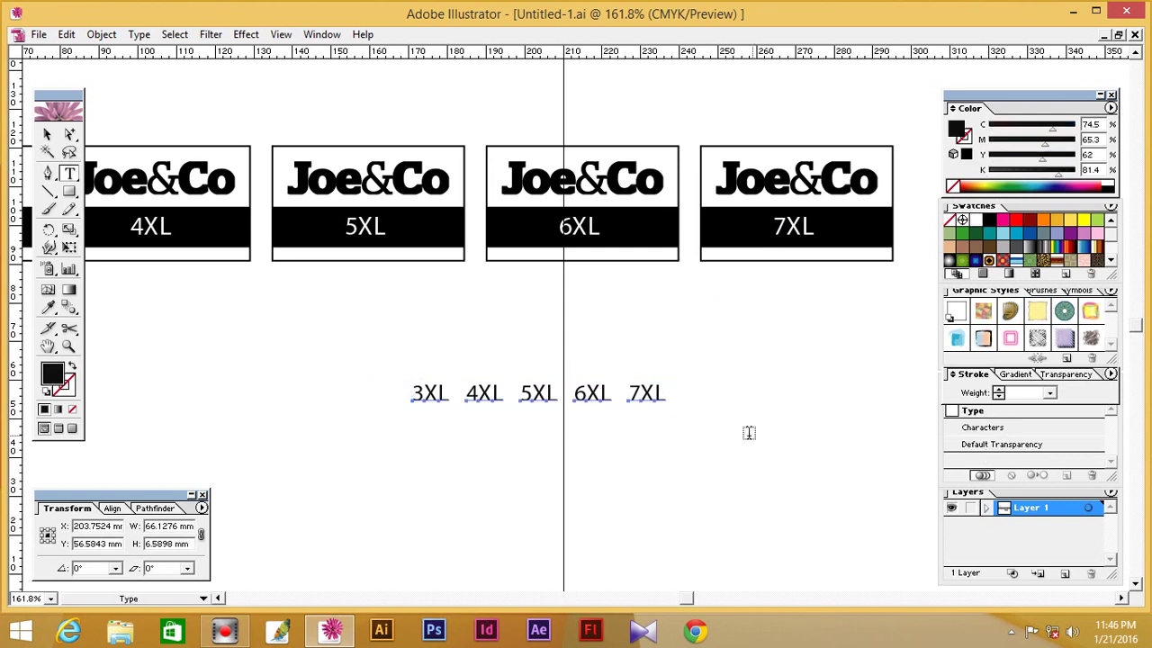
key(Delete)
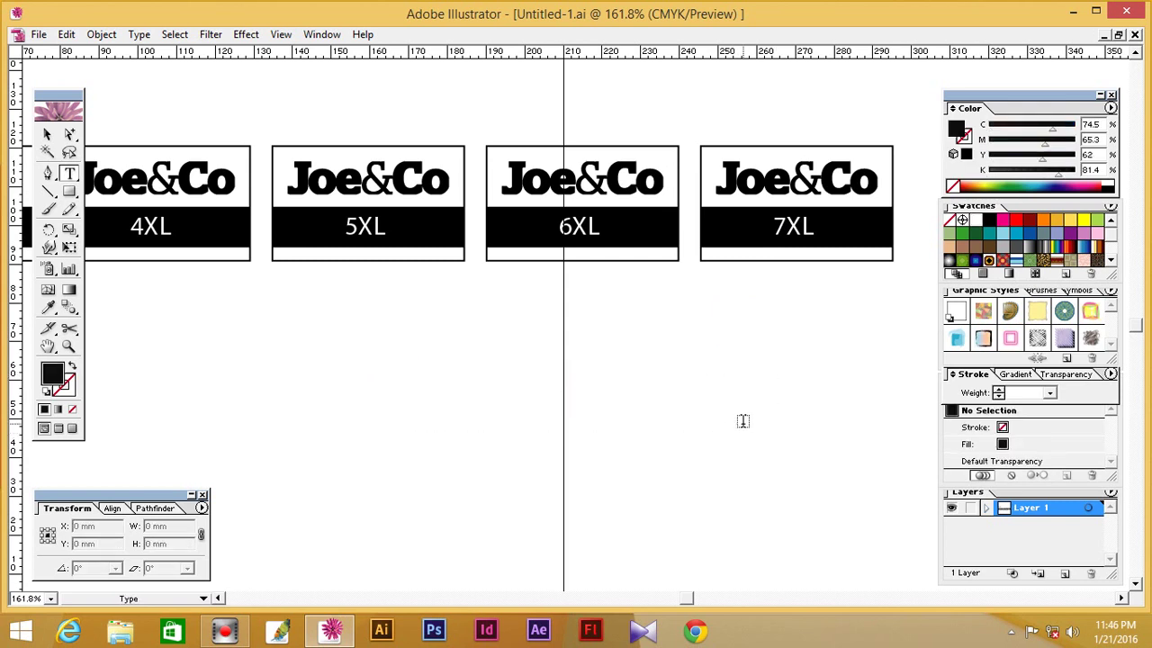
key(ctrl+minus)
key(ctrl+minus)
key(ctrl+minus)
Step: Marquee-select all five black size tags with the Selection tool
key(v)
drag(812, 200, 594, 319)
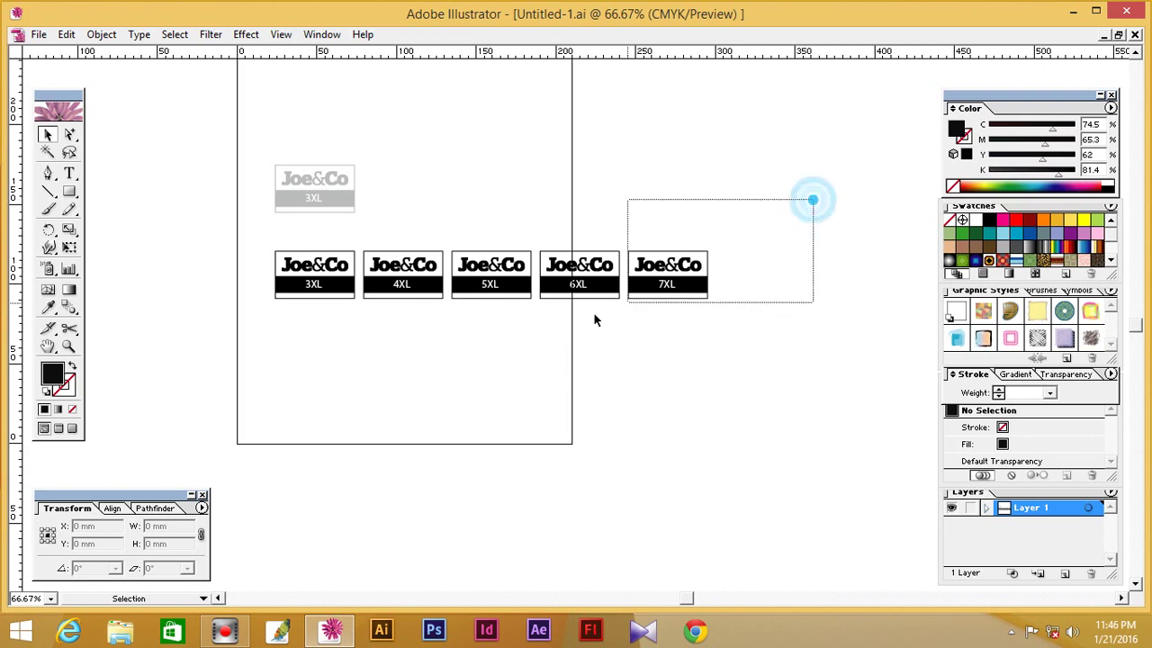
drag(761, 239, 623, 335)
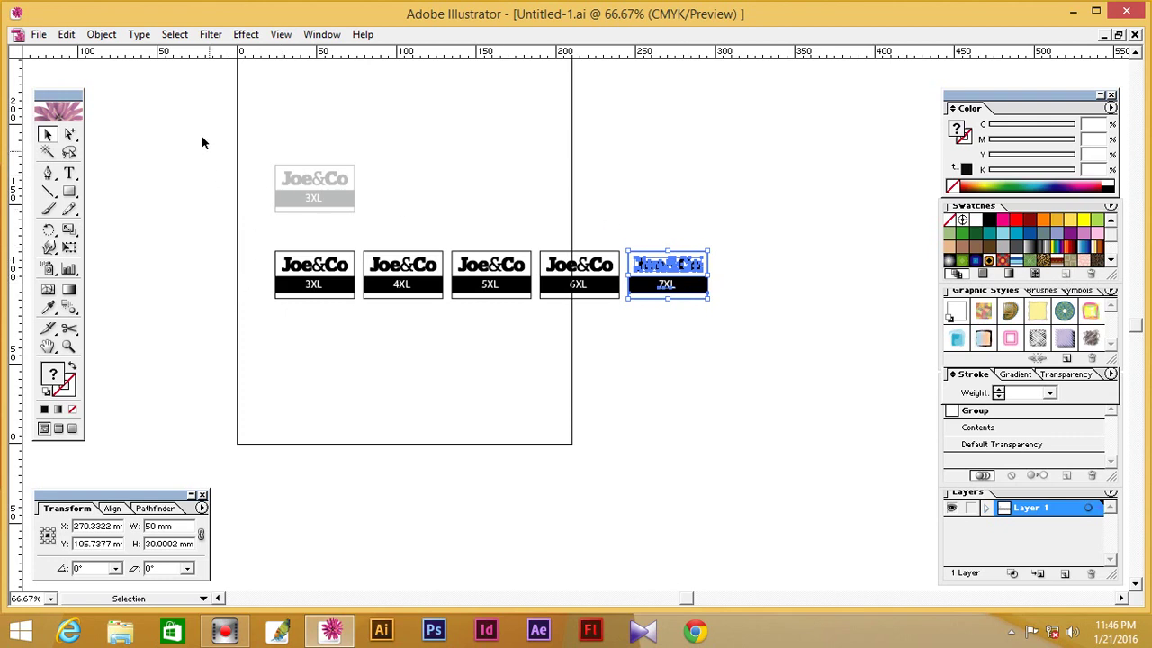
click(140, 34)
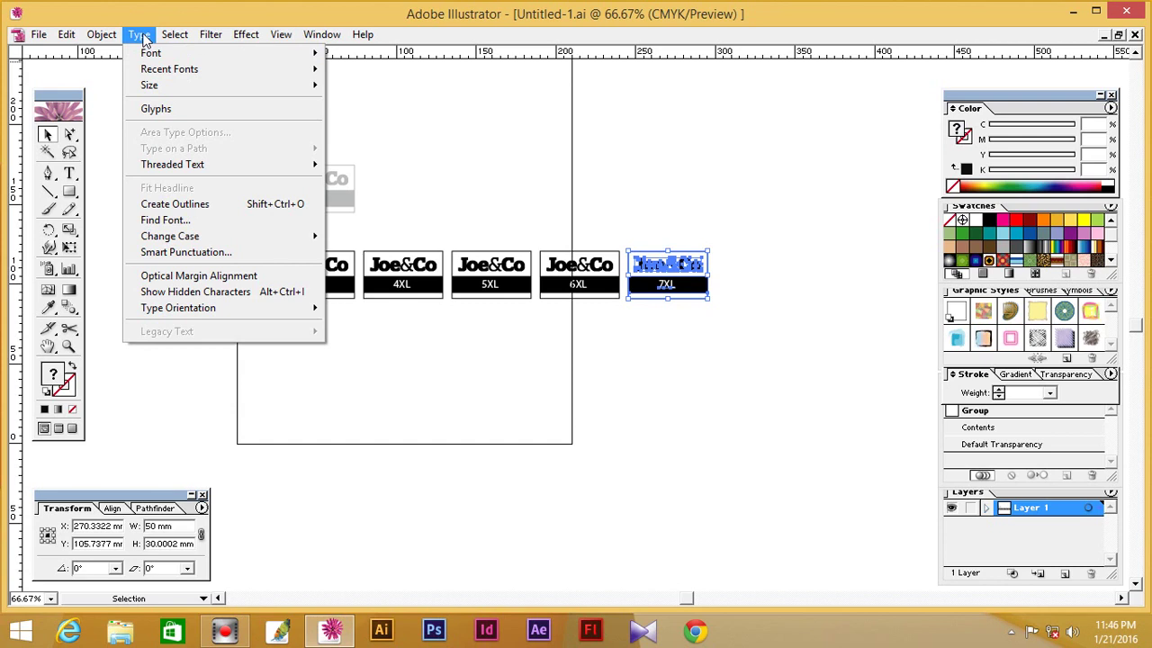
click(800, 185)
drag(260, 239, 763, 318)
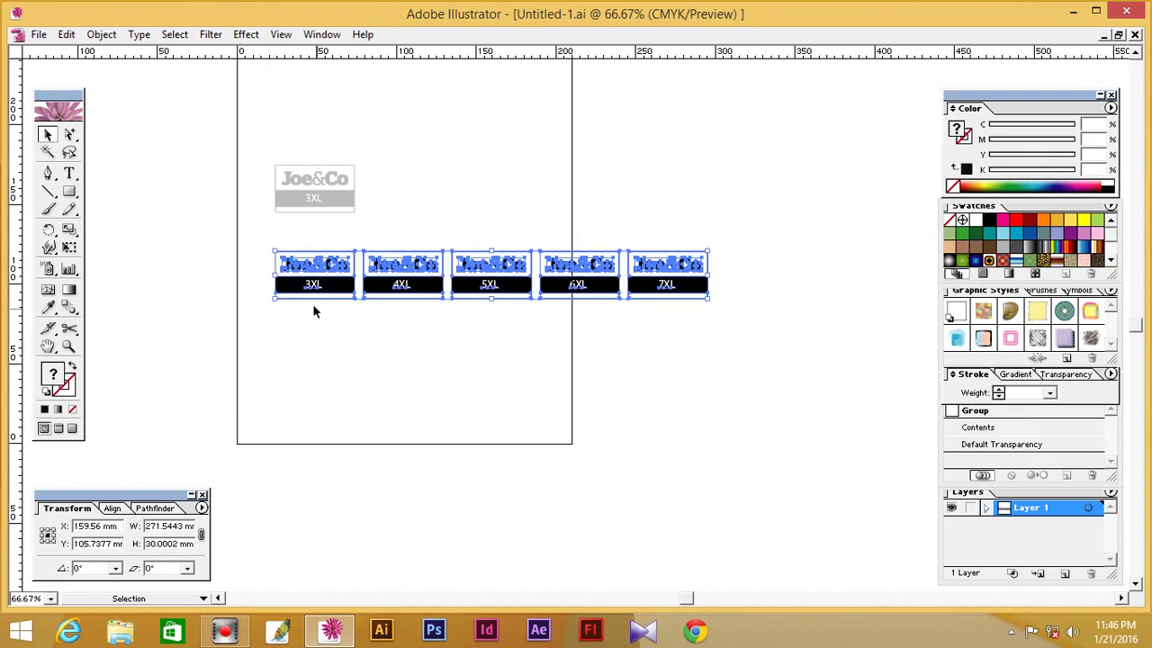
Step: Convert the text on all five tags to outlines, checking the result in Outline view
drag(267, 249, 442, 318)
drag(233, 291, 437, 391)
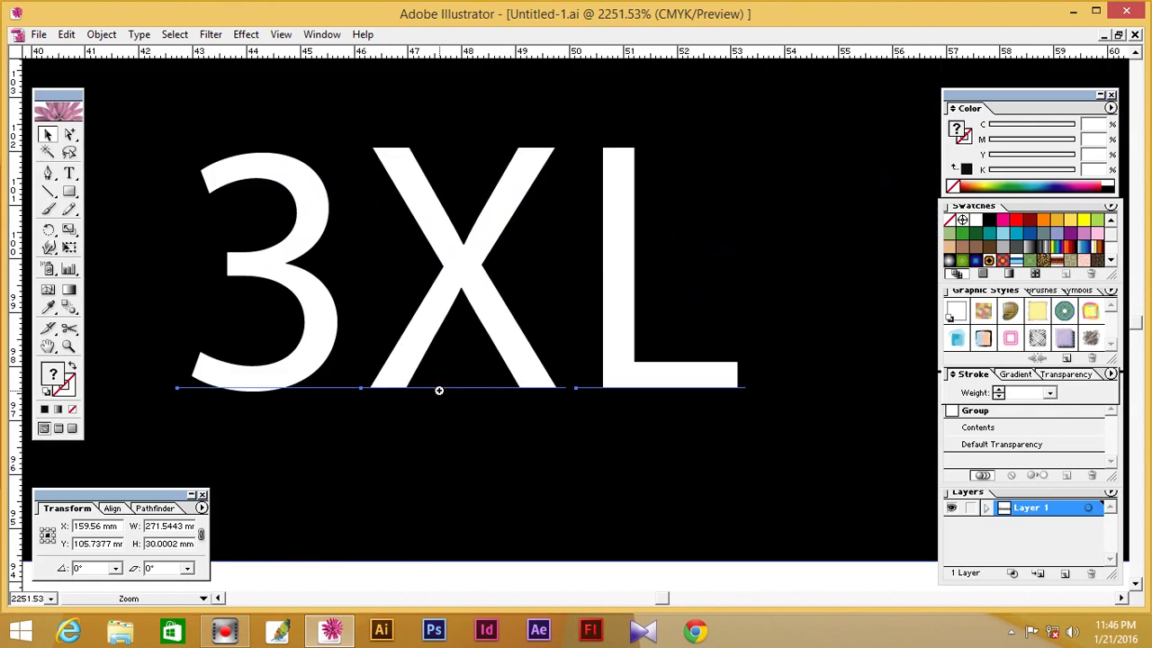
click(137, 34)
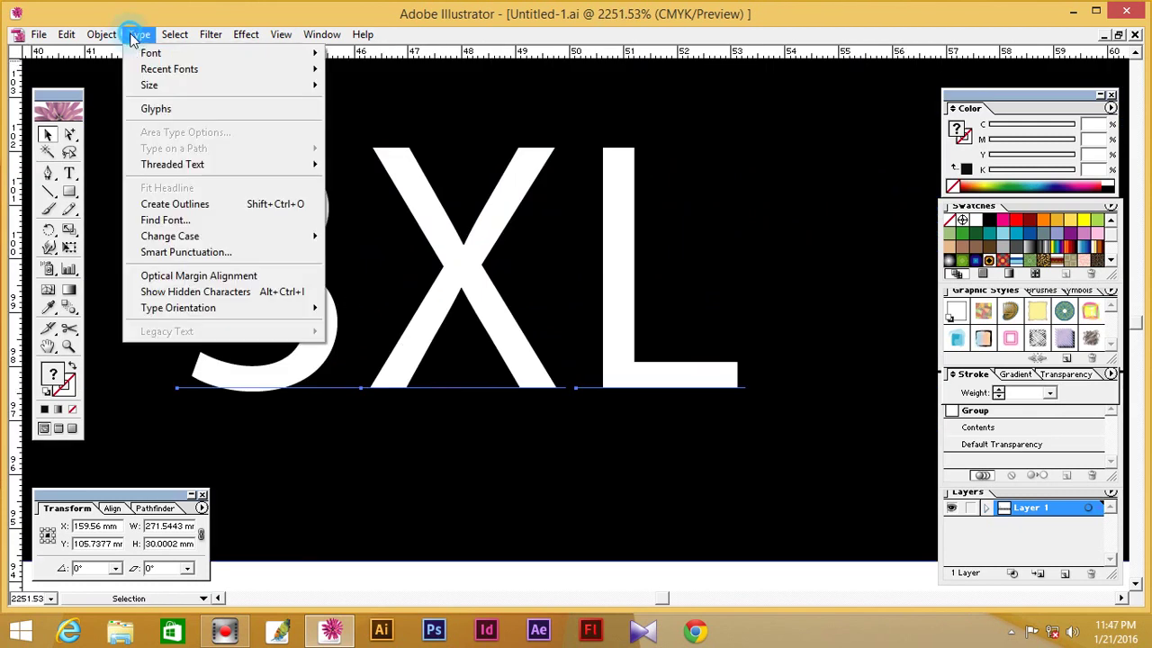
click(203, 207)
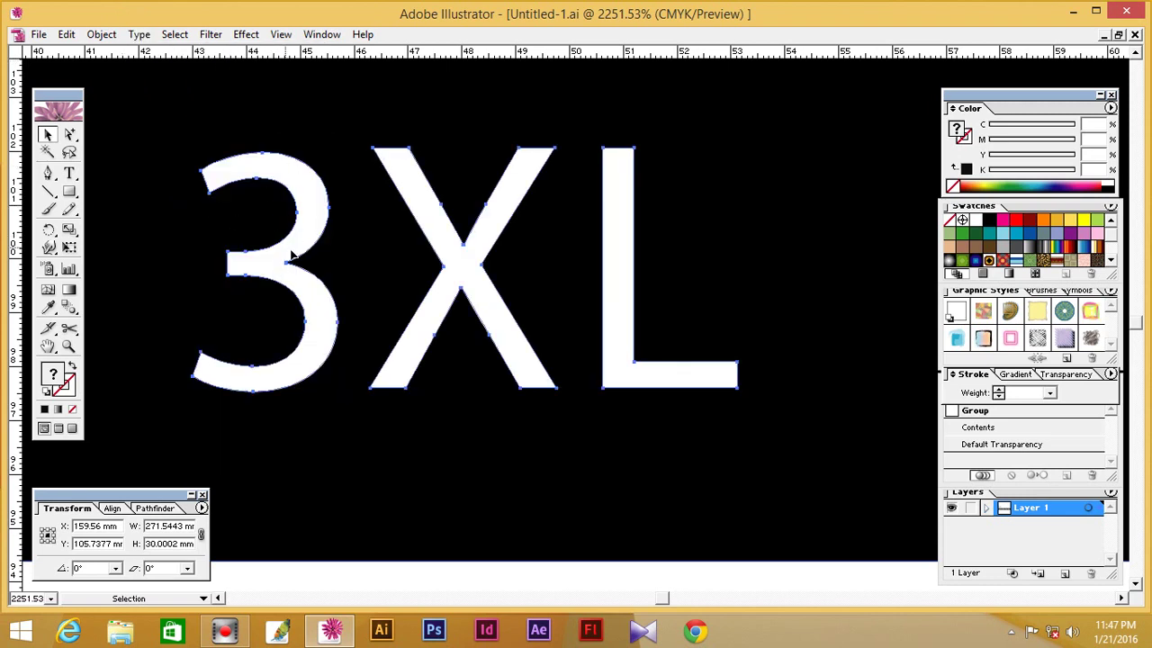
key(ctrl+z)
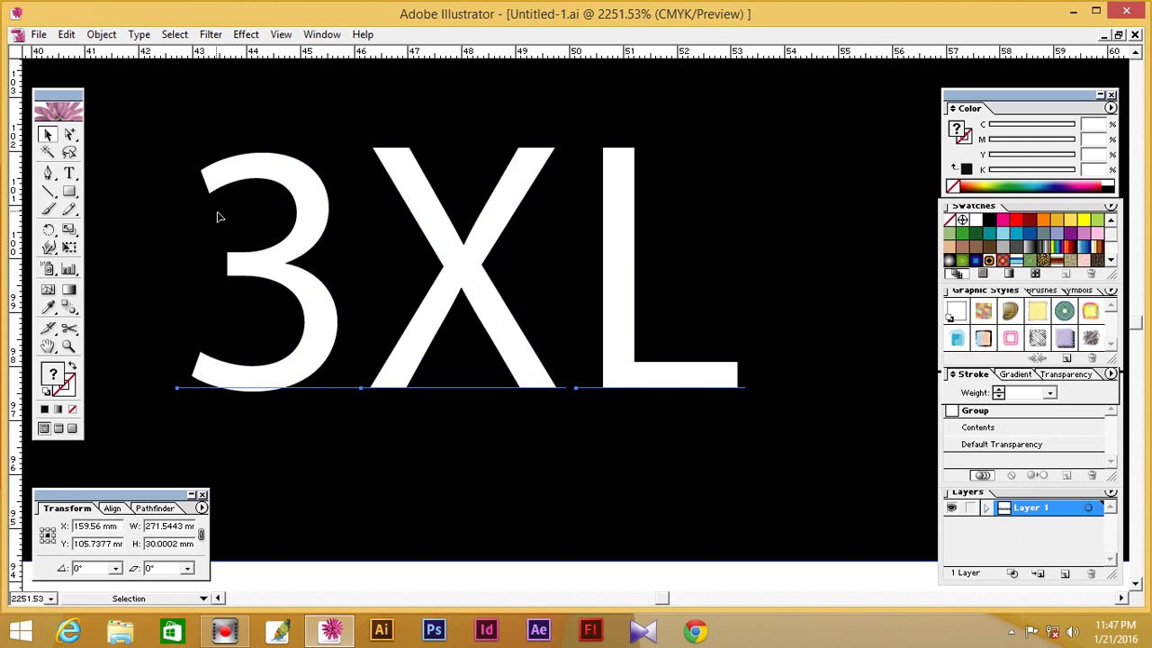
key(ctrl+y)
key(ctrl+y)
key(ctrl+y)
key(ctrl+y)
click(139, 34)
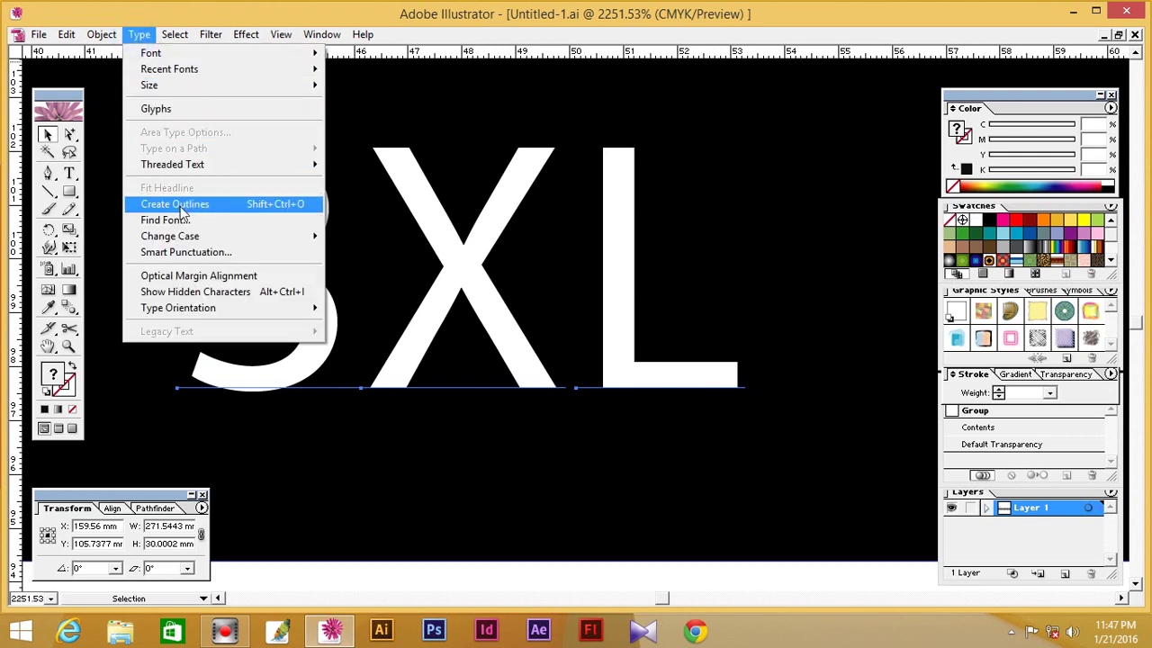
click(174, 205)
key(ctrl+y)
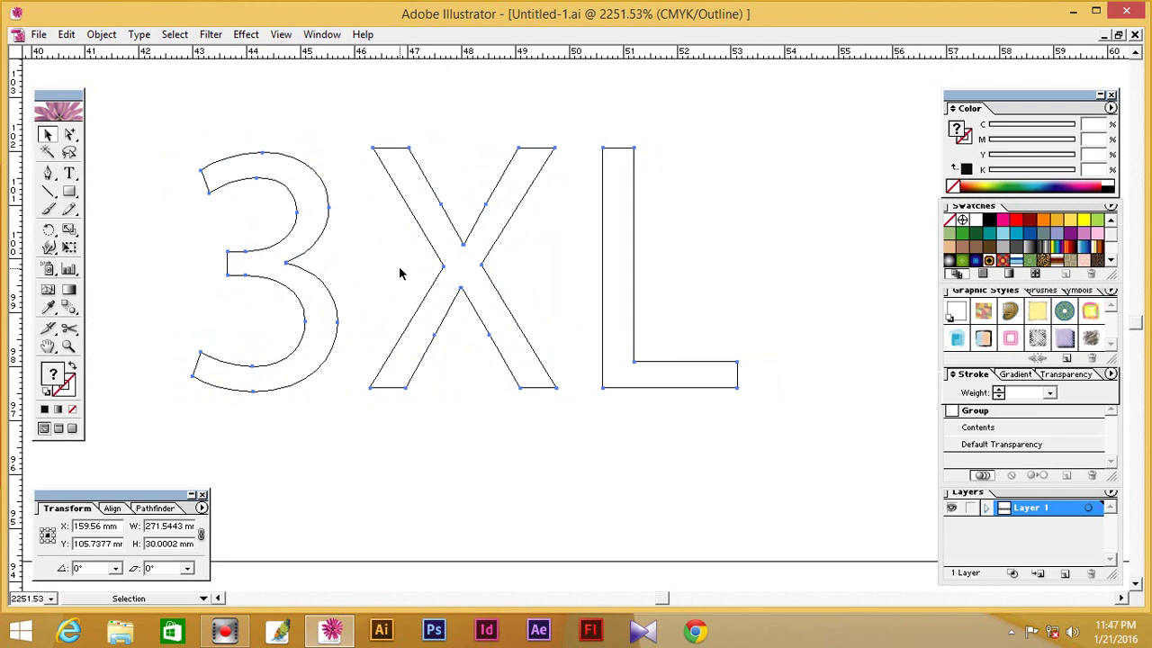
key(ctrl+y)
Step: Zoom out to the whole artboard, deselect the tags and centre the view
key(ctrl+minus)
key(ctrl+minus)
key(ctrl+minus)
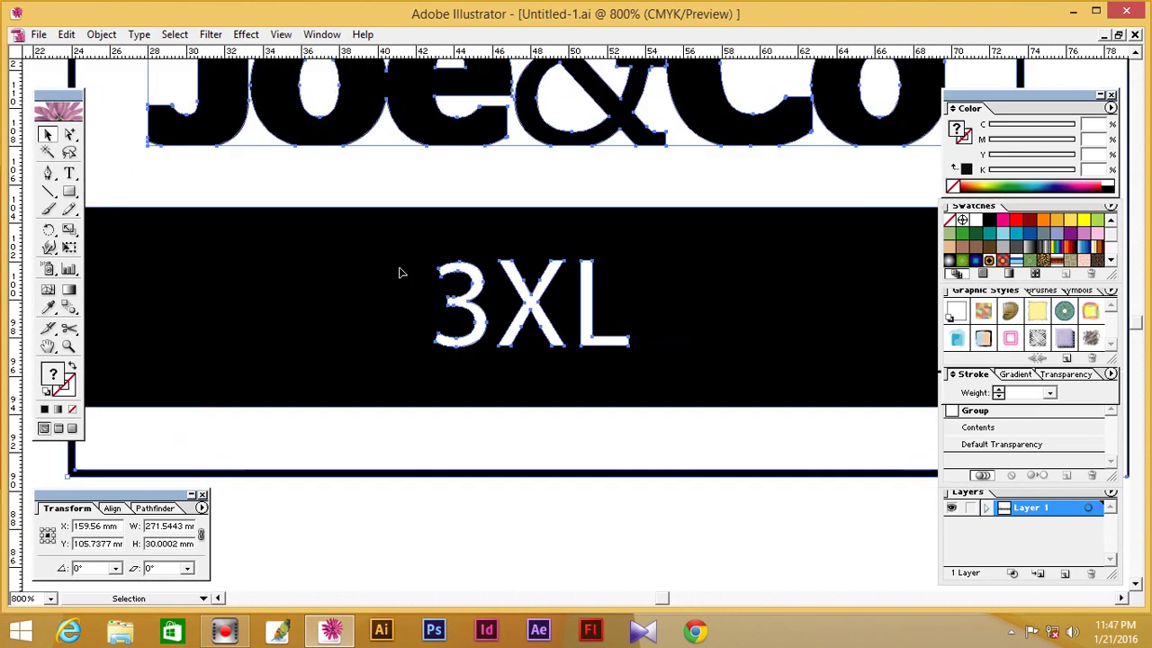
key(ctrl+minus)
key(ctrl+minus)
key(ctrl+minus)
key(ctrl+minus)
key(ctrl+minus)
key(ctrl+minus)
key(ctrl+minus)
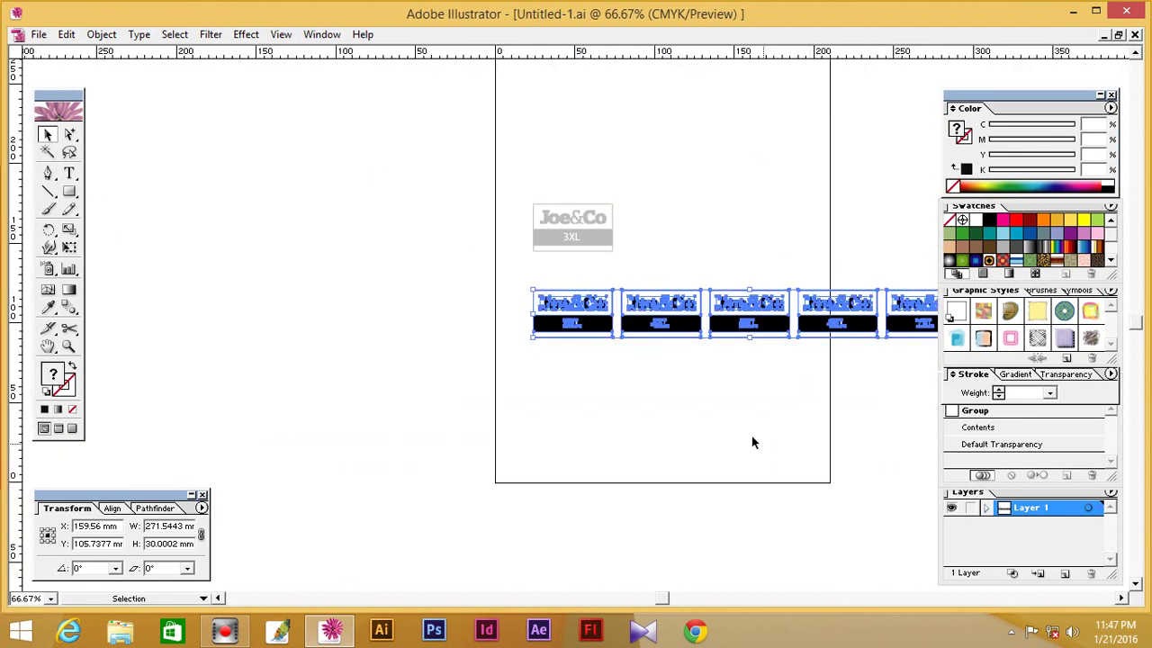
click(751, 436)
click(655, 322)
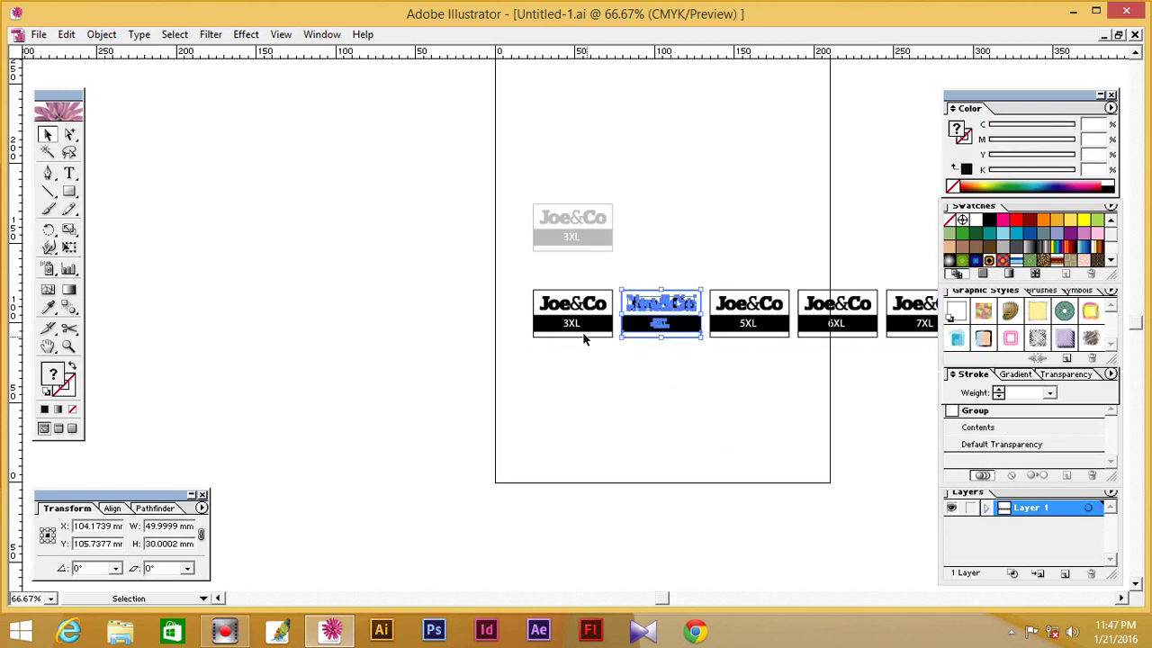
click(566, 321)
click(596, 382)
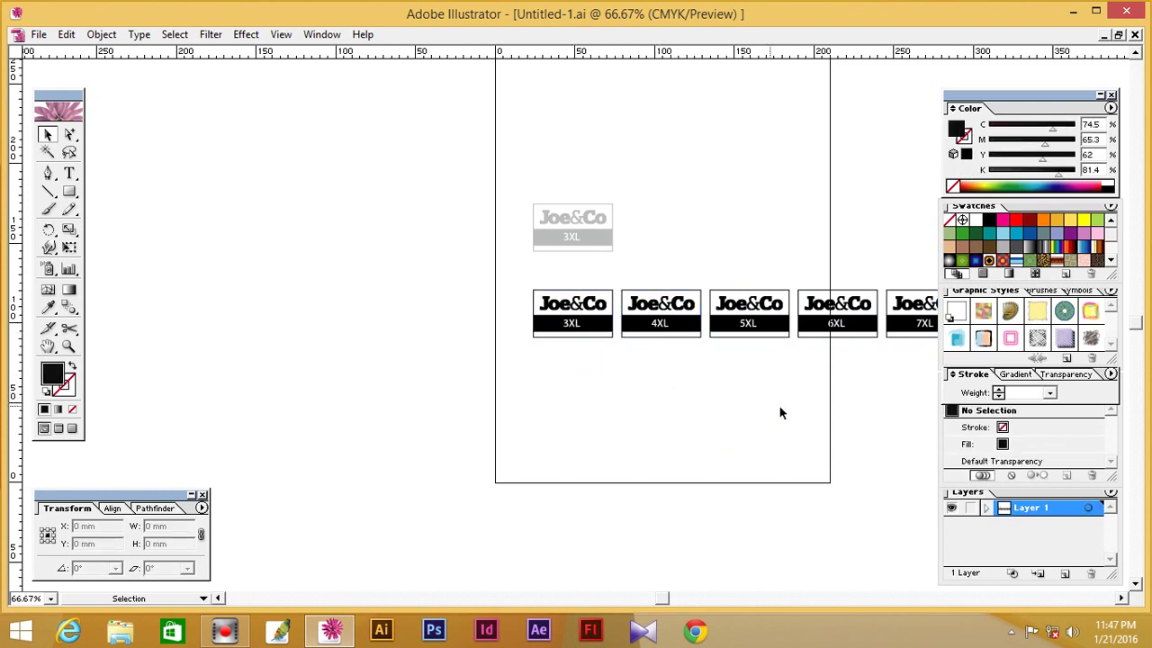
drag(835, 409, 661, 398)
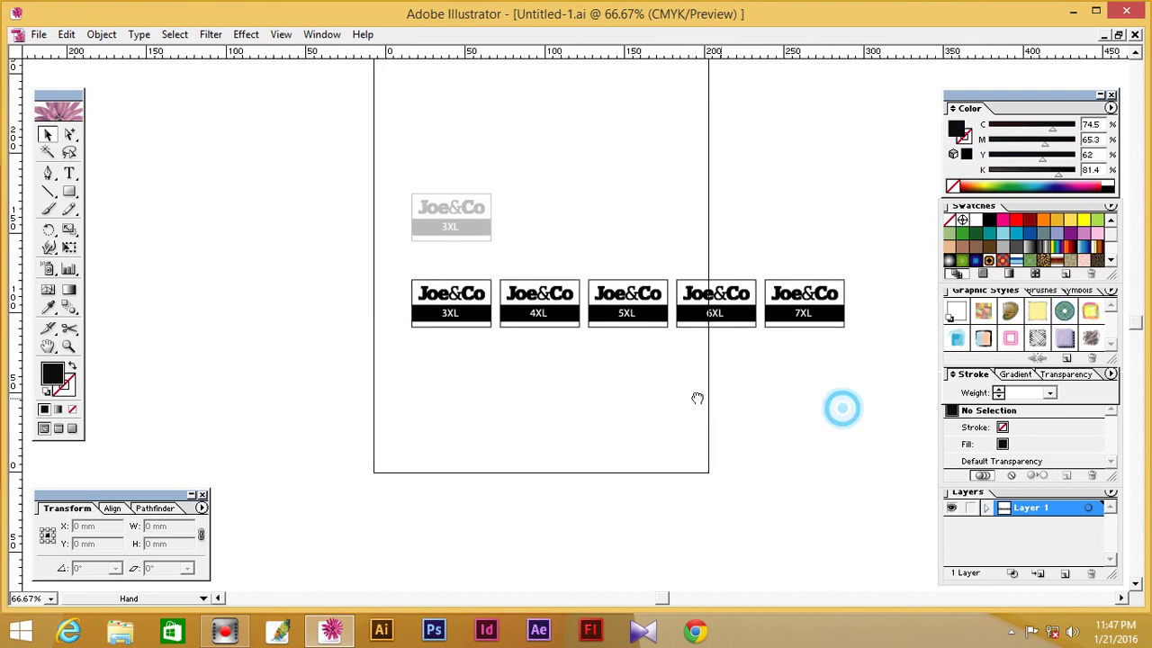
Step: Save the document, then add large 'COMPLETE' text below the row of tags
click(38, 34)
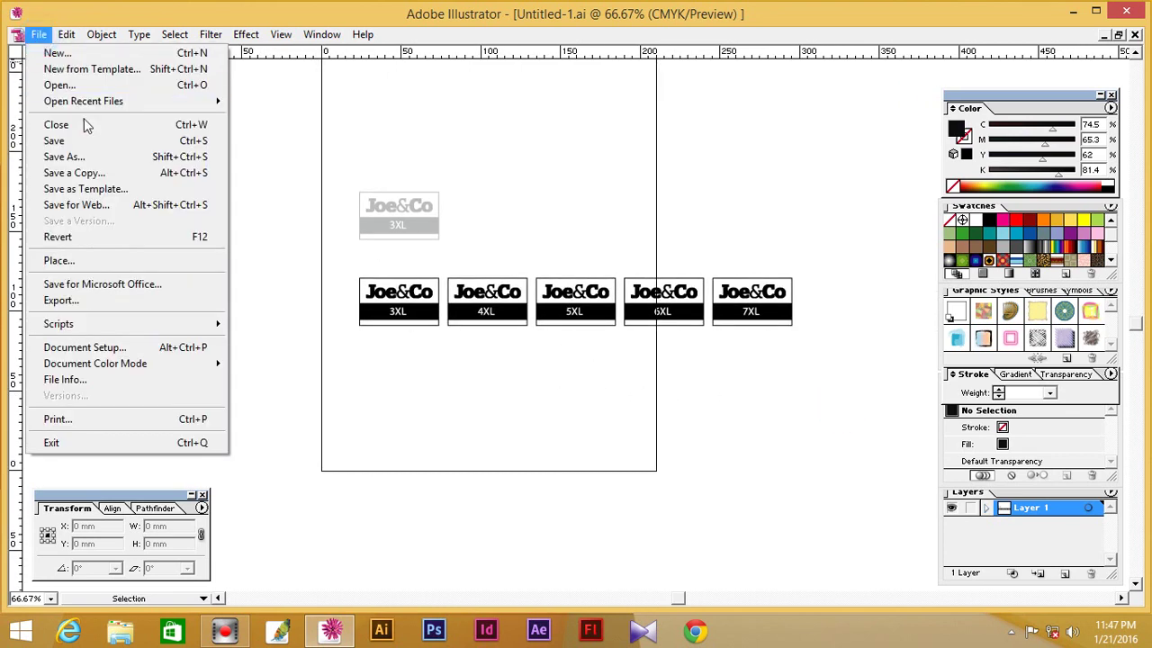
click(63, 139)
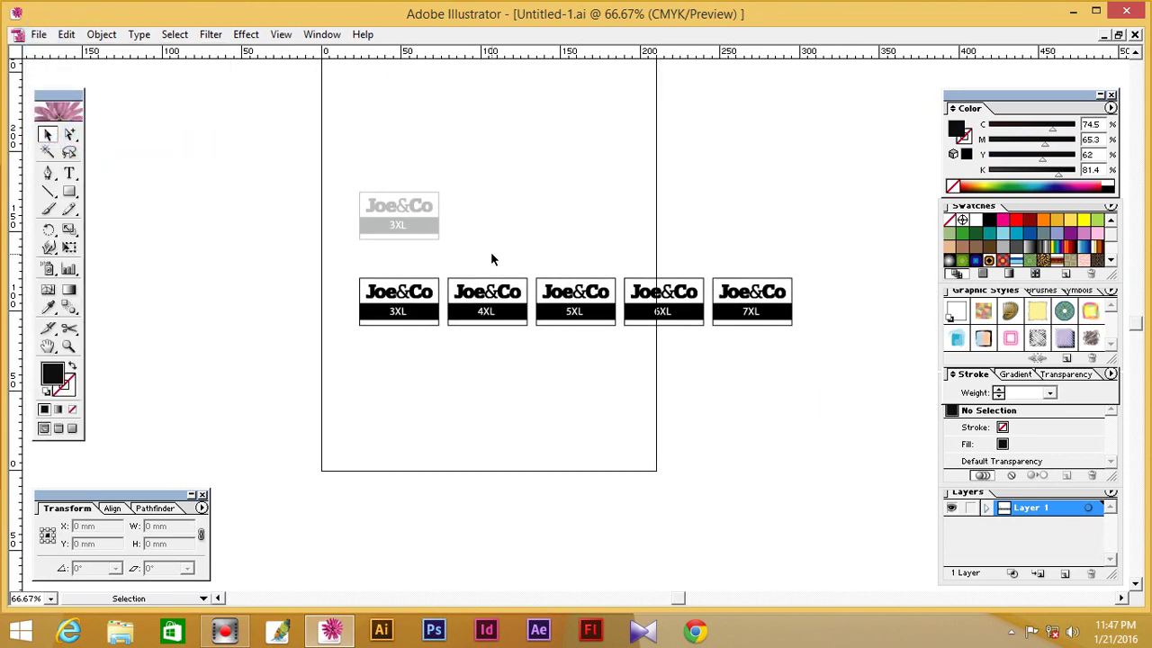
click(70, 173)
click(405, 415)
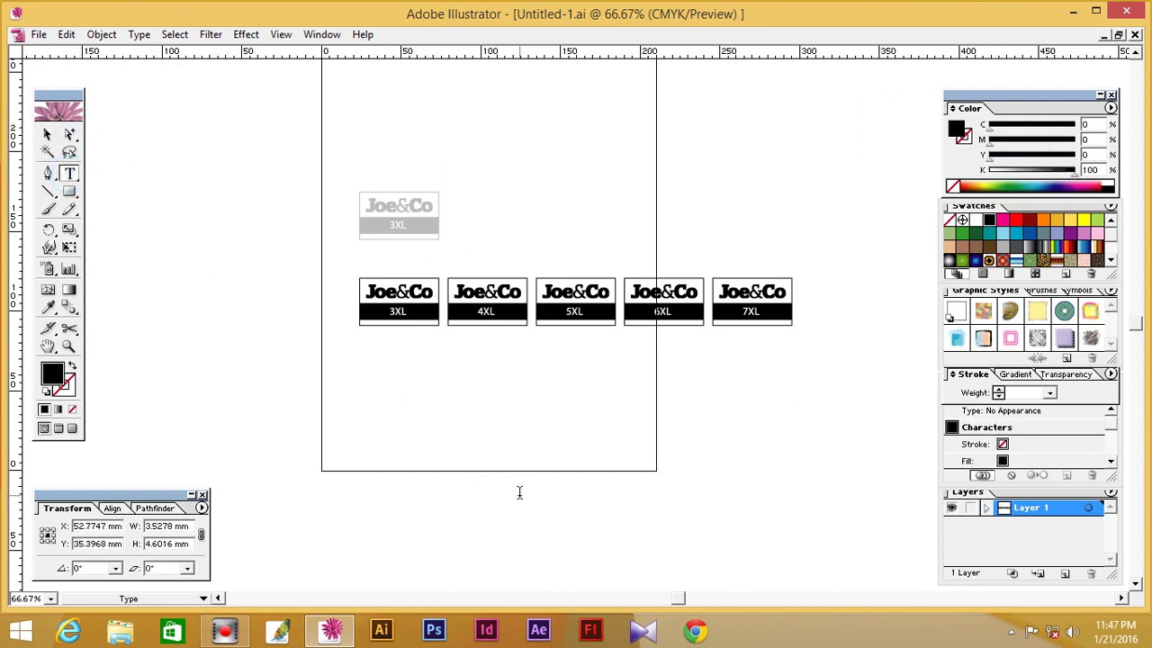
key(ctrl+shift+period)
key(ctrl+shift+period)
key(ctrl+shift+period)
key(ctrl+shift+period)
key(ctrl+shift+period)
key(ctrl+shift+period)
key(ctrl+shift+period)
key(ctrl+shift+period)
key(ctrl+shift+period)
key(ctrl+shift+period)
key(ctrl+shift+period)
key(ctrl+shift+period)
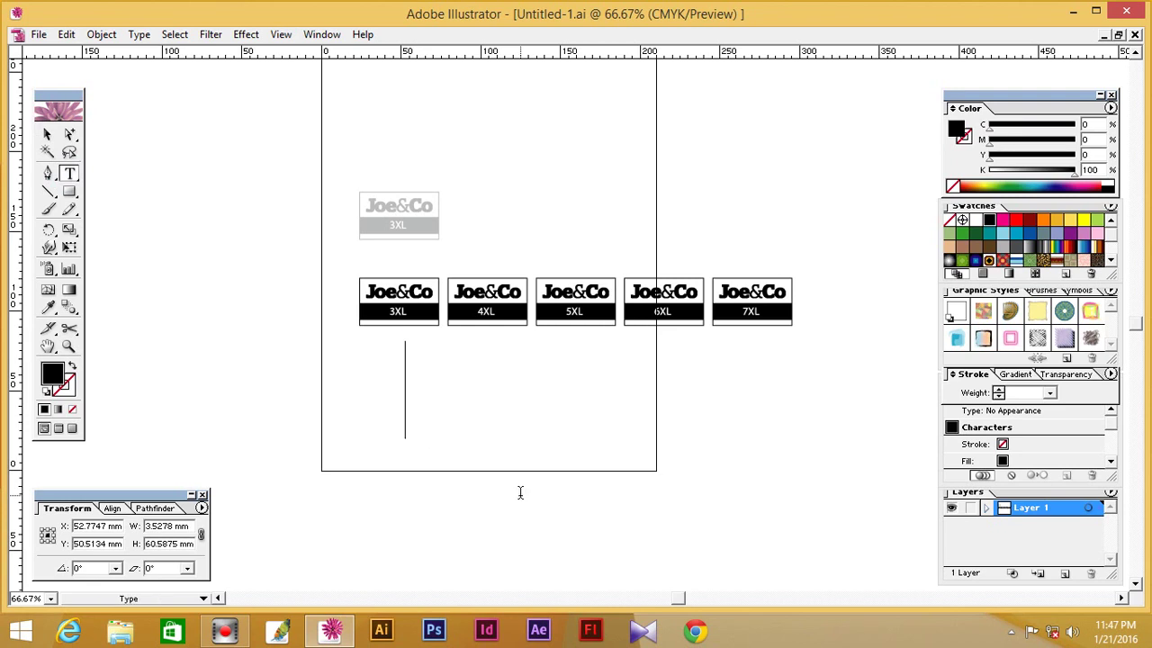
text(CO)
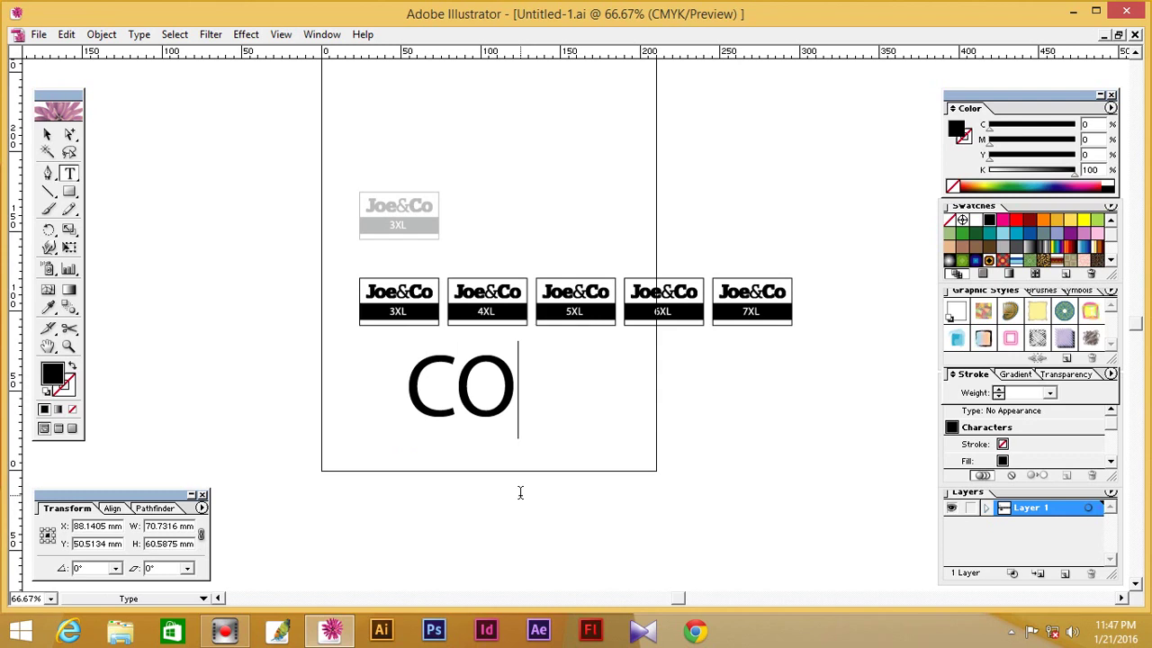
text(MPLE)
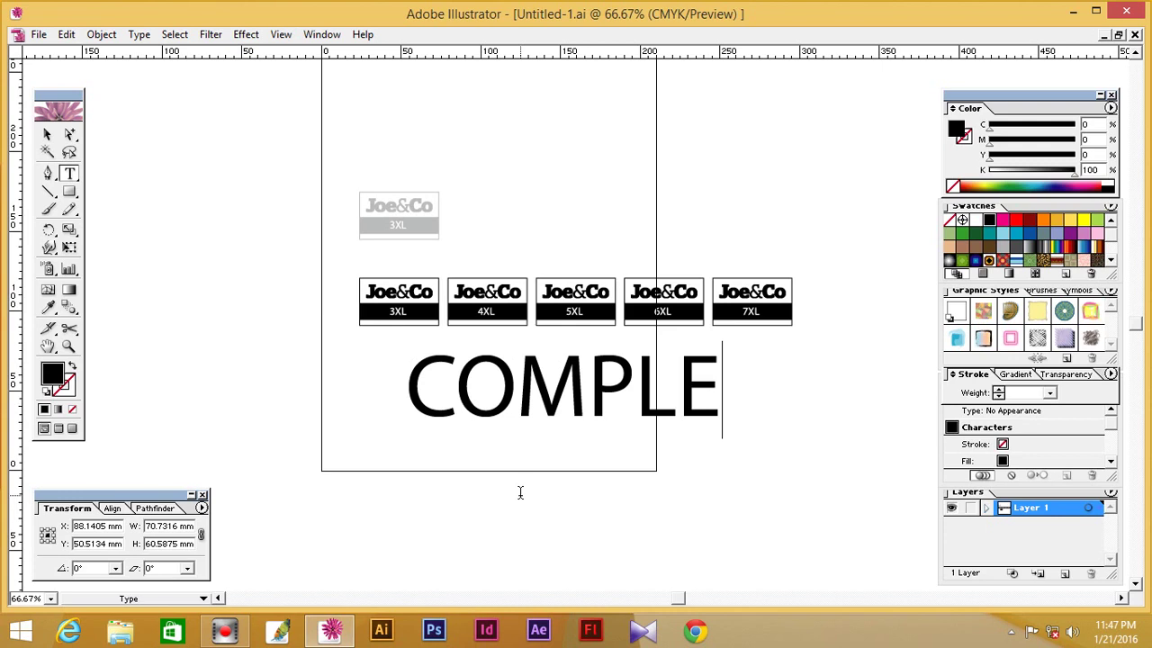
text(TE)
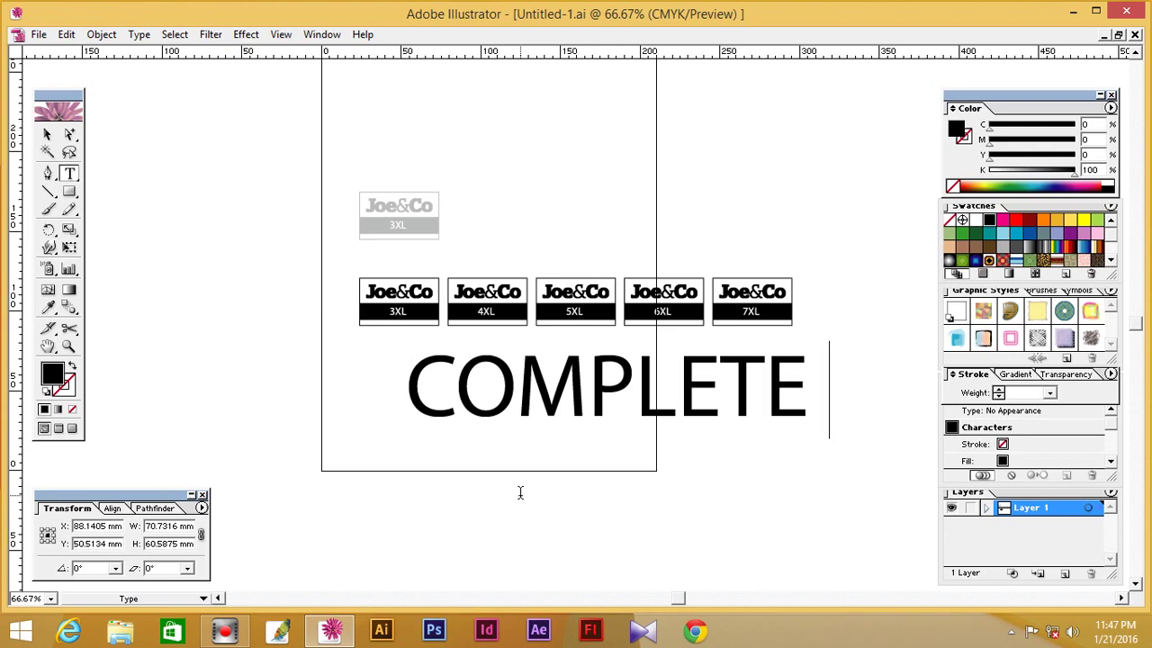
key(Escape)
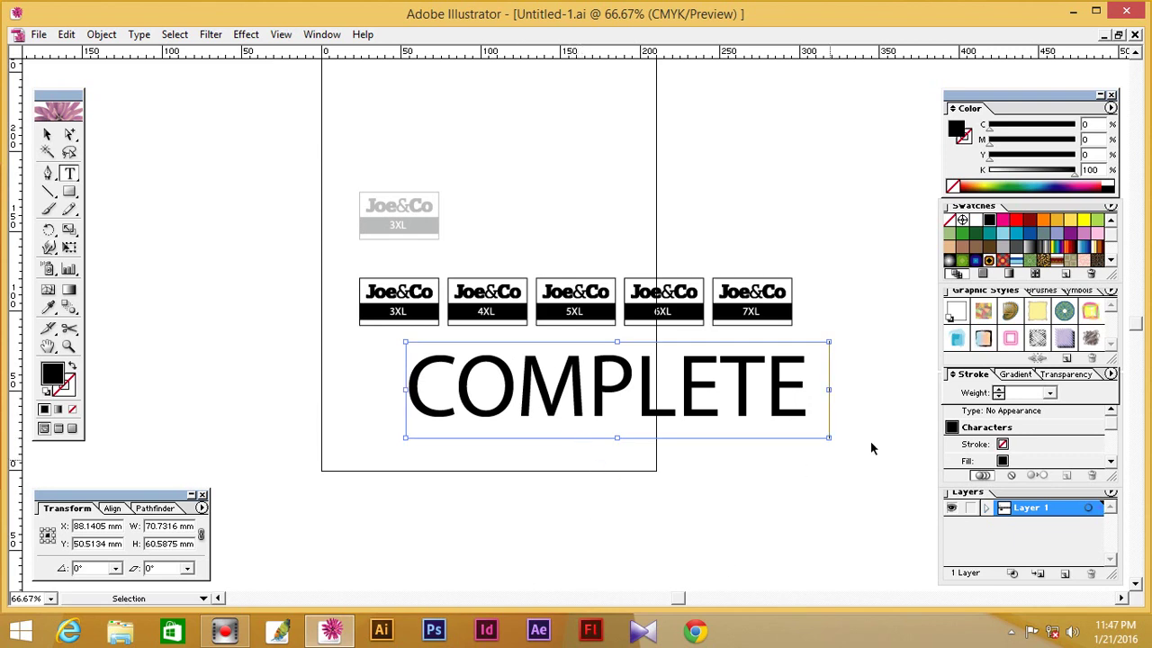